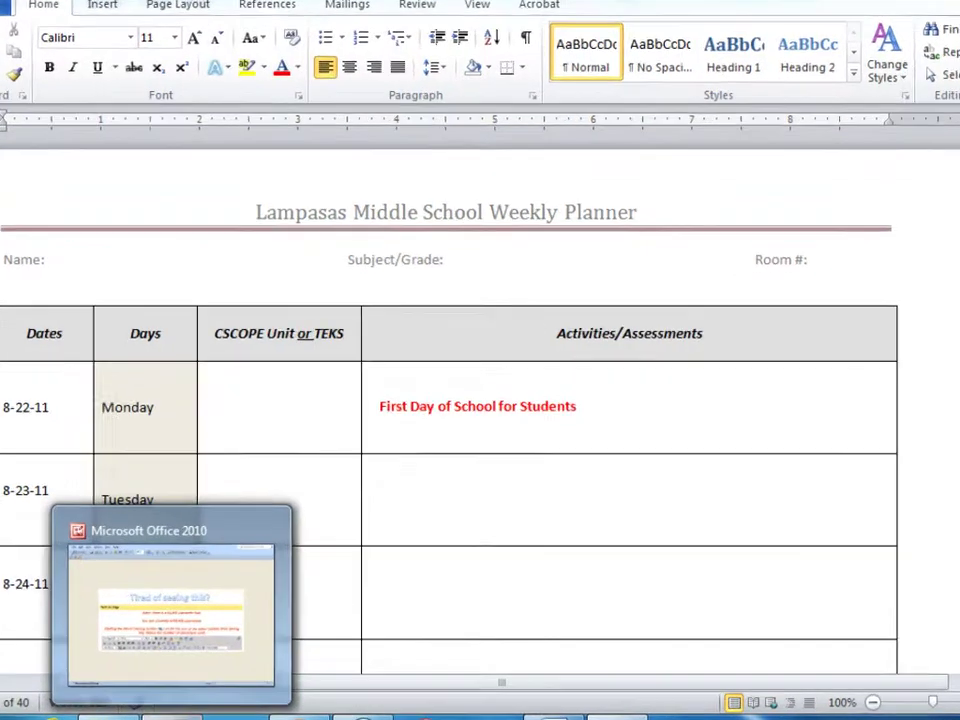
Leave Word and go from My Drive to the Tech4Folks 'A Better Way to Post Lesson Plans!' post
{"action": "left_click", "coordinate": [202, 704]}
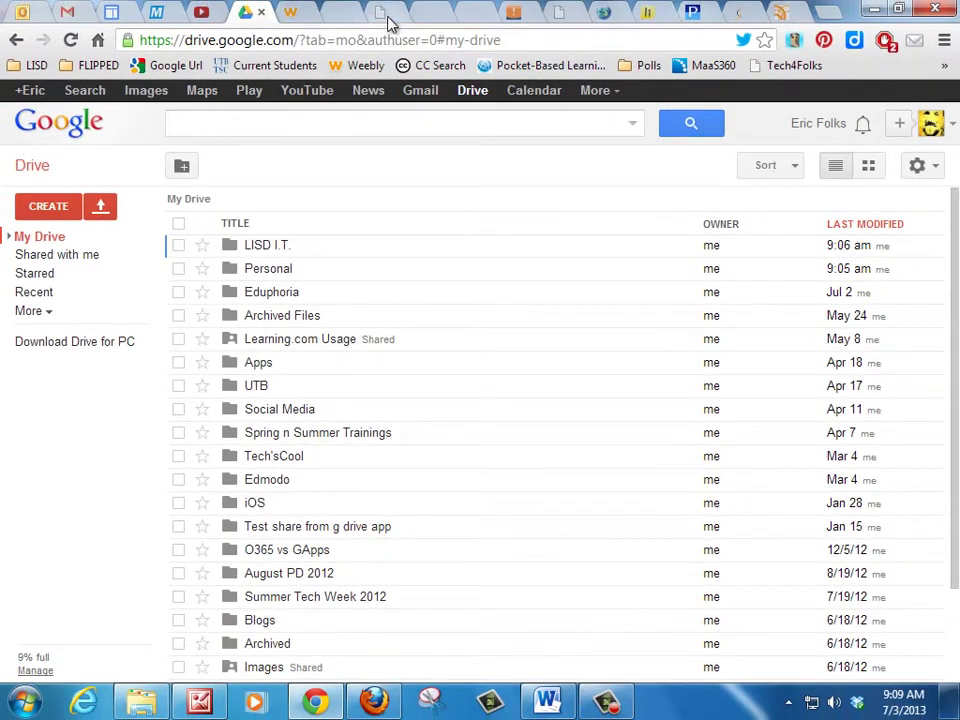
{"action": "left_click", "coordinate": [386, 14]}
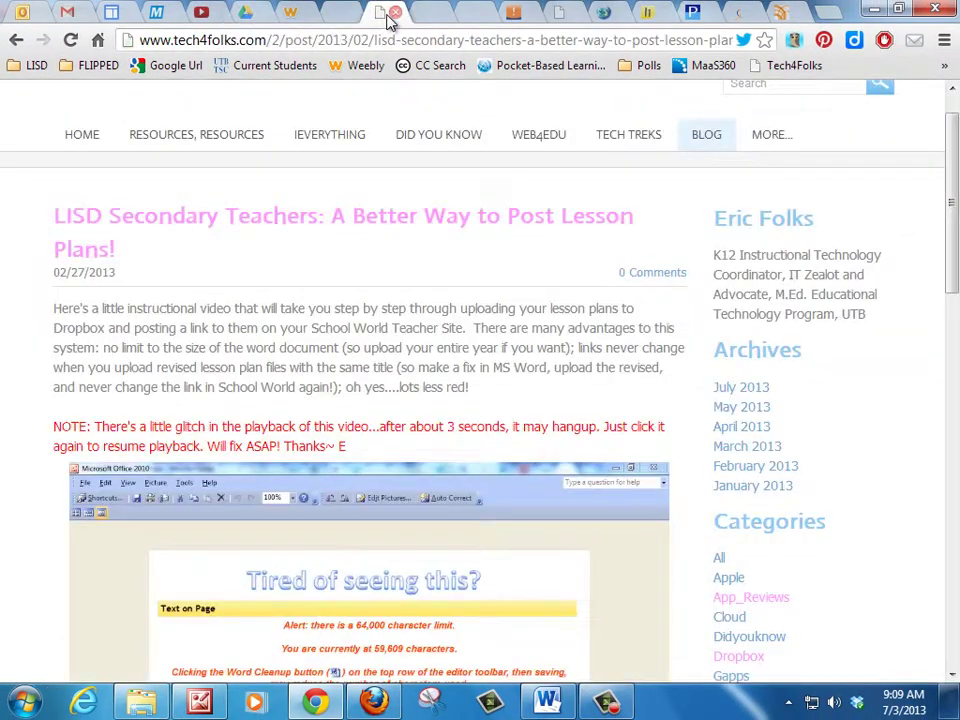
{"action": "scroll", "coordinate": [490, 160], "scroll_direction": "up", "scroll_amount": 1}
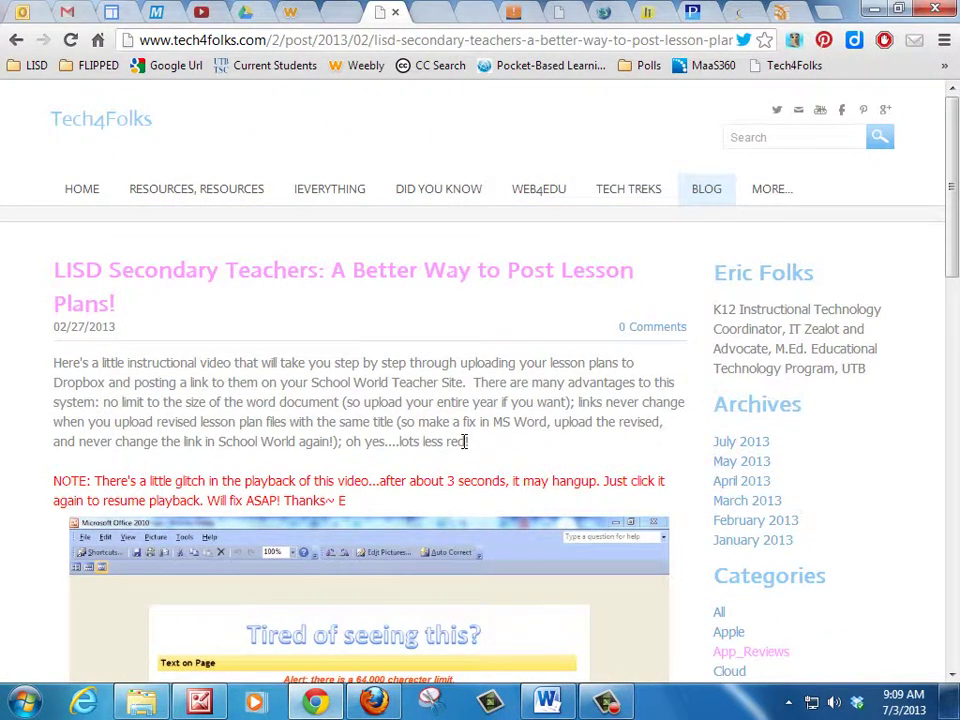
{"action": "scroll", "coordinate": [662, 412], "scroll_direction": "down", "scroll_amount": 2}
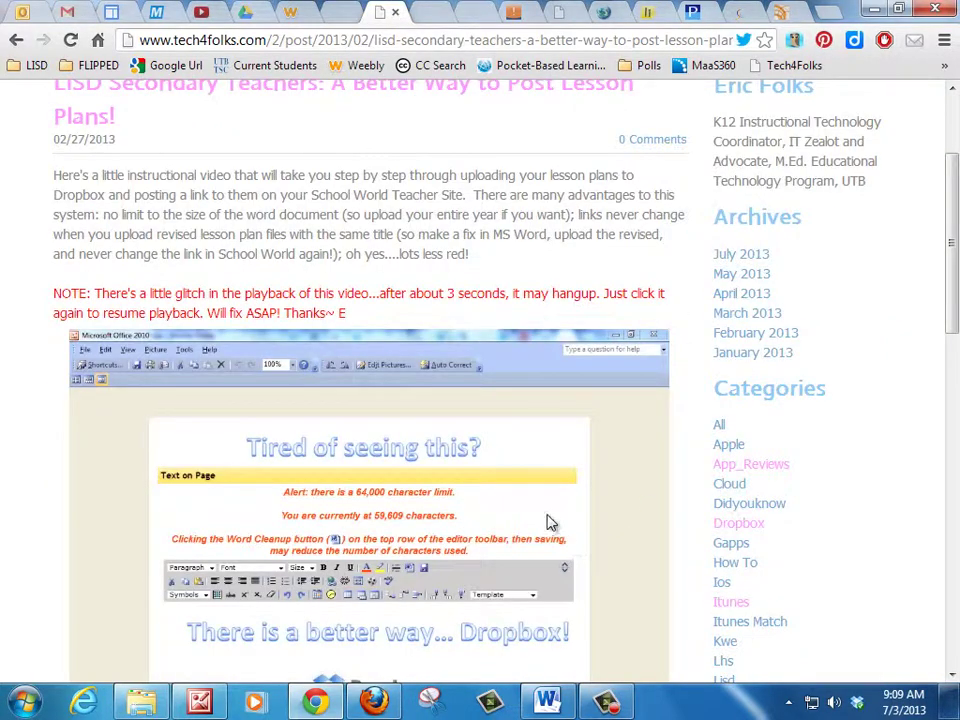
{"action": "scroll", "coordinate": [570, 518], "scroll_direction": "down", "scroll_amount": 1}
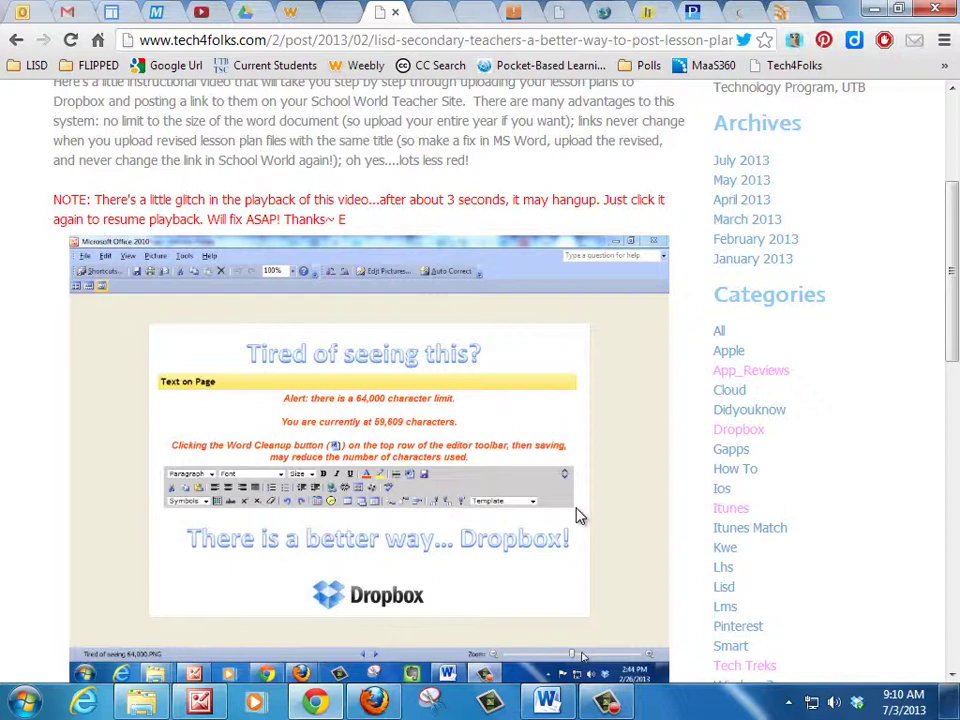
{"action": "scroll", "coordinate": [565, 457], "scroll_direction": "up", "scroll_amount": 1}
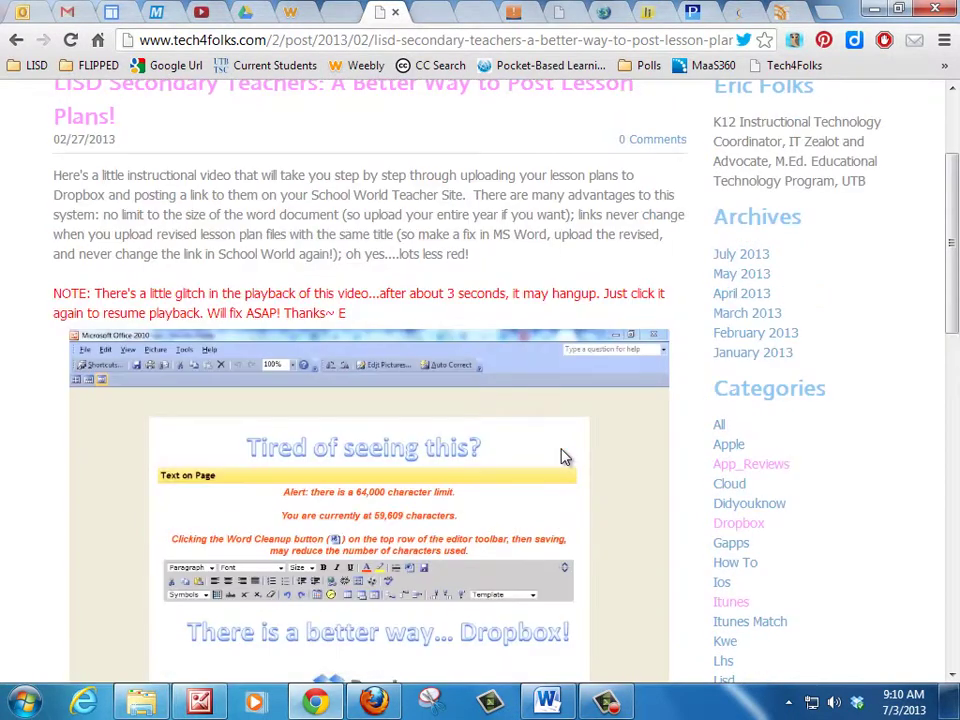
{"action": "scroll", "coordinate": [565, 457], "scroll_direction": "up", "scroll_amount": 1}
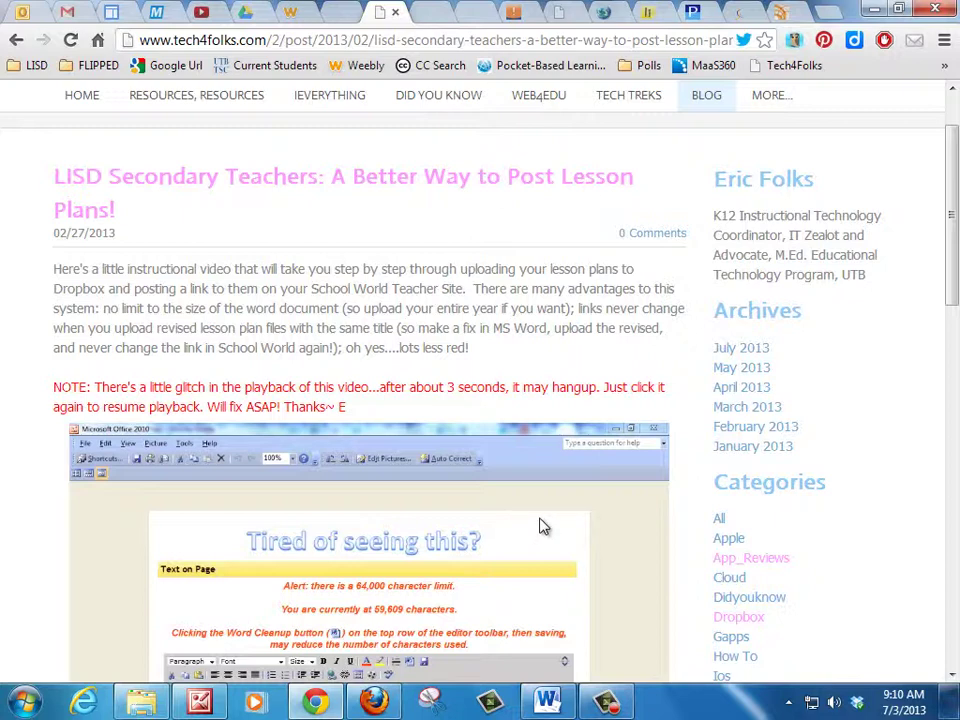
{"action": "scroll", "coordinate": [543, 527], "scroll_direction": "down", "scroll_amount": 1}
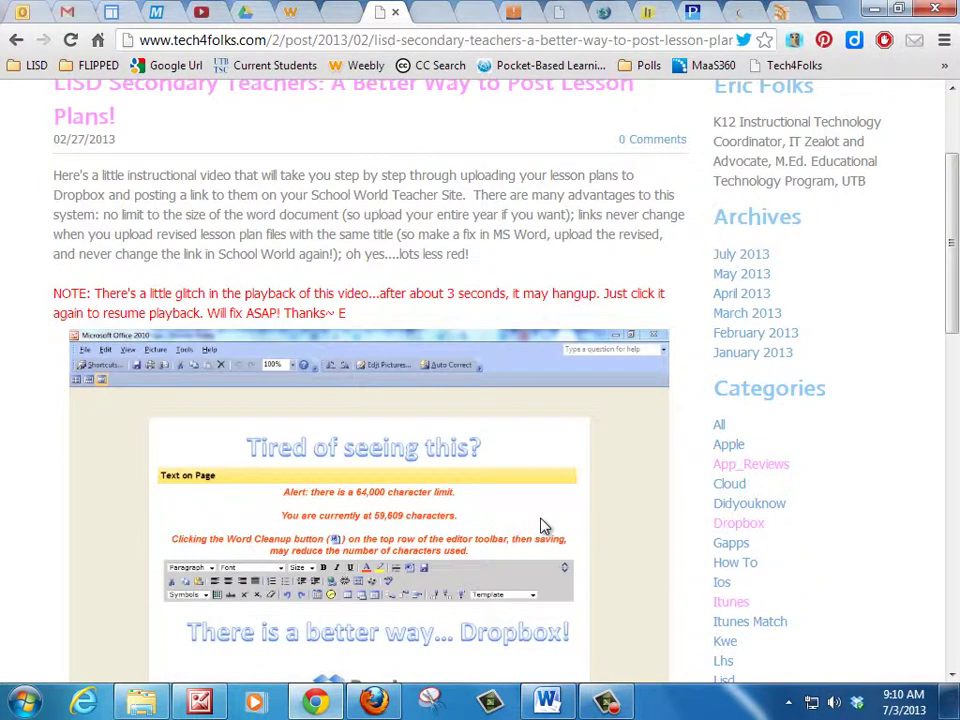
{"action": "scroll", "coordinate": [543, 527], "scroll_direction": "down", "scroll_amount": 1}
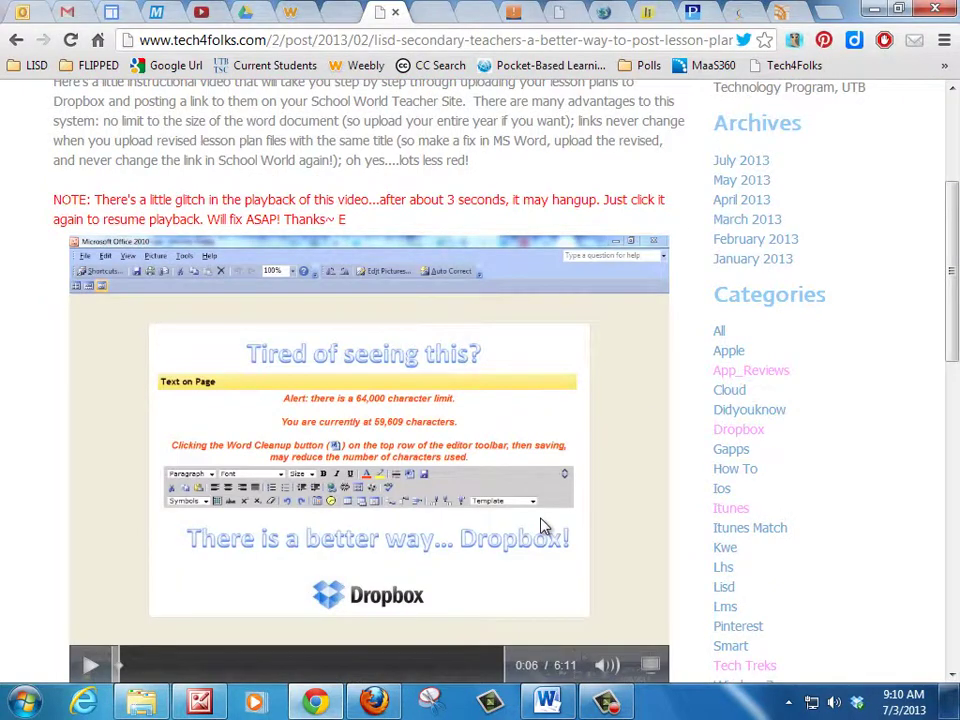
{"action": "scroll", "coordinate": [543, 527], "scroll_direction": "up", "scroll_amount": 3}
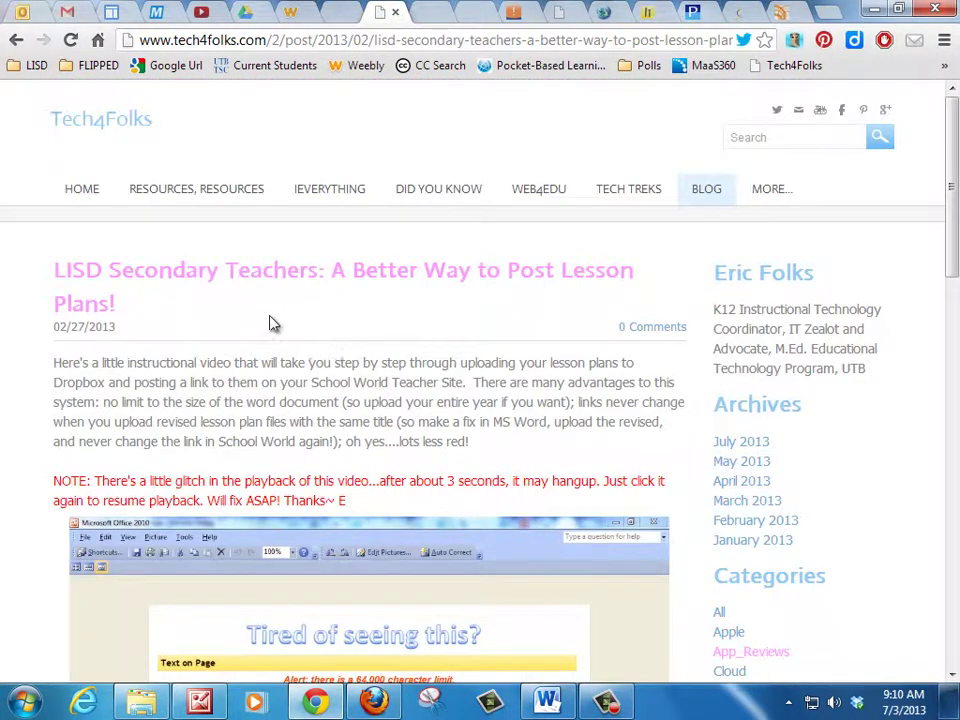
Back in the planner, write 'Here is a link to CNN.' in the Tuesday 8-23-11 Activities/Assessments cell
{"action": "left_click", "coordinate": [548, 702]}
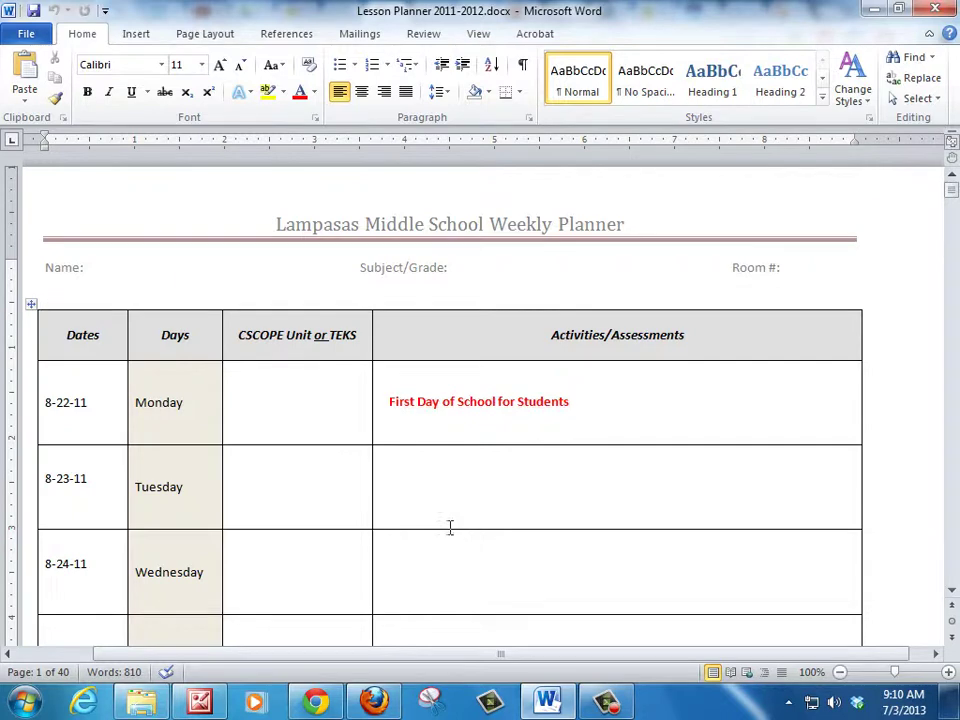
{"action": "left_click", "coordinate": [420, 482]}
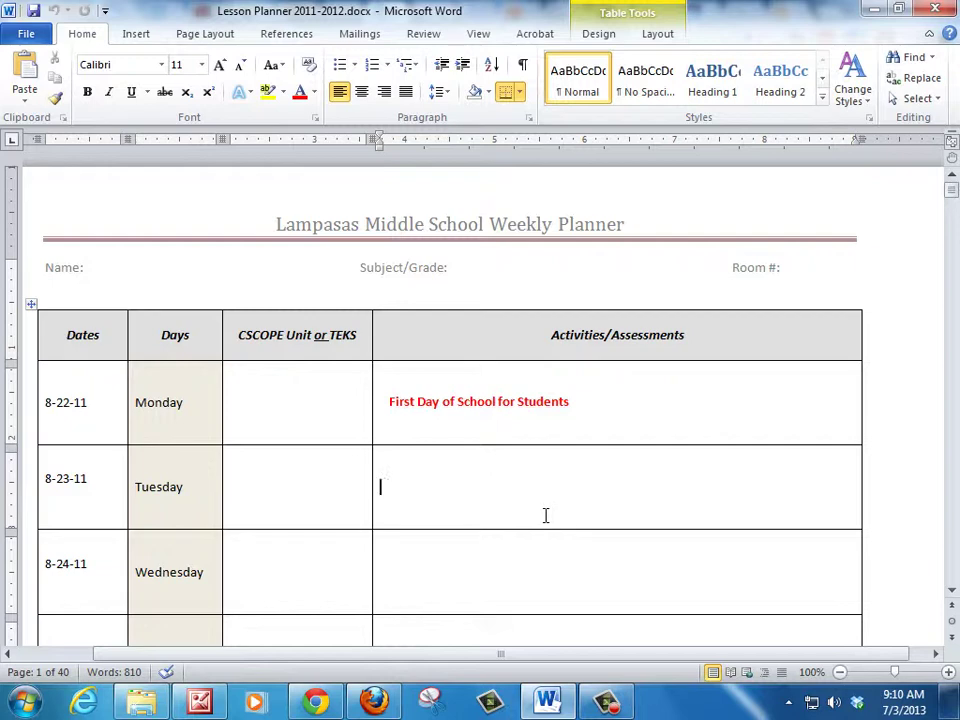
{"action": "type", "text": "H"}
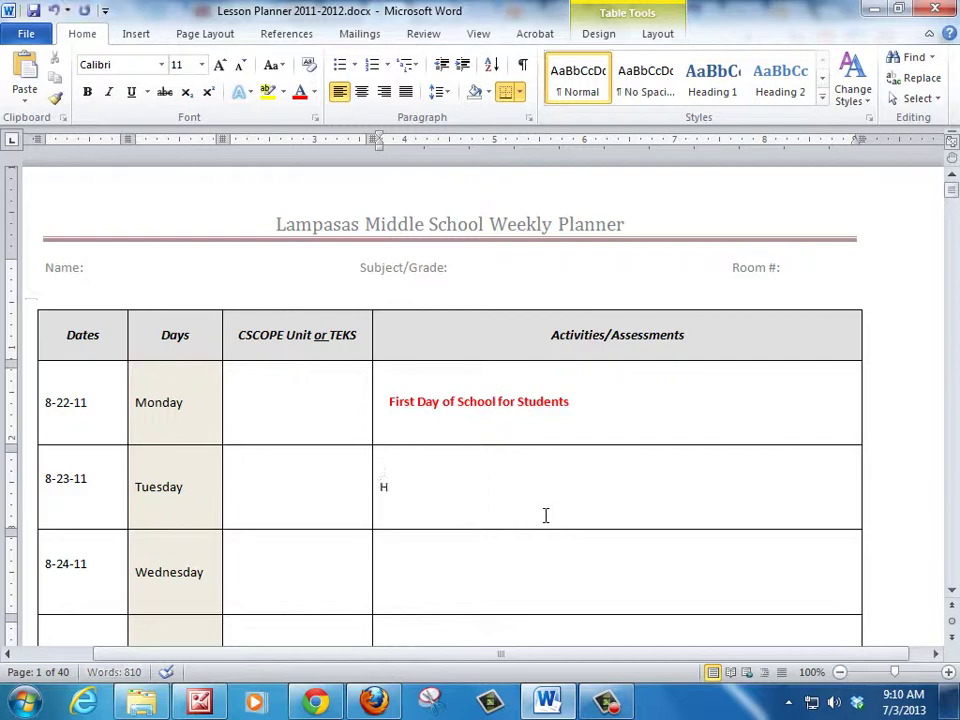
{"action": "type", "text": "ere is "}
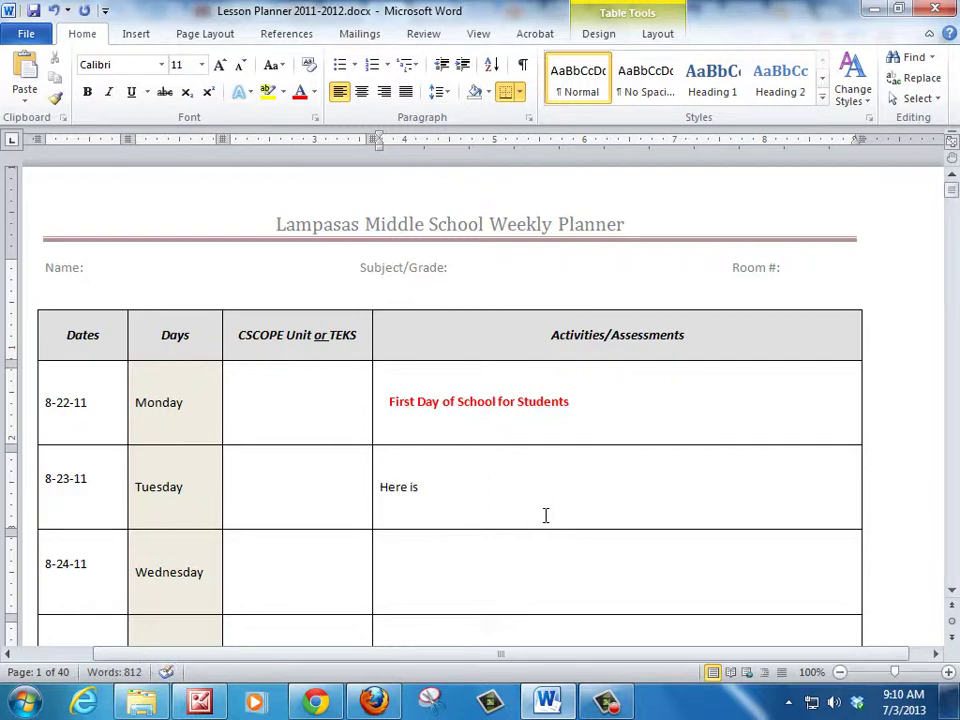
{"action": "type", "text": "a link to"}
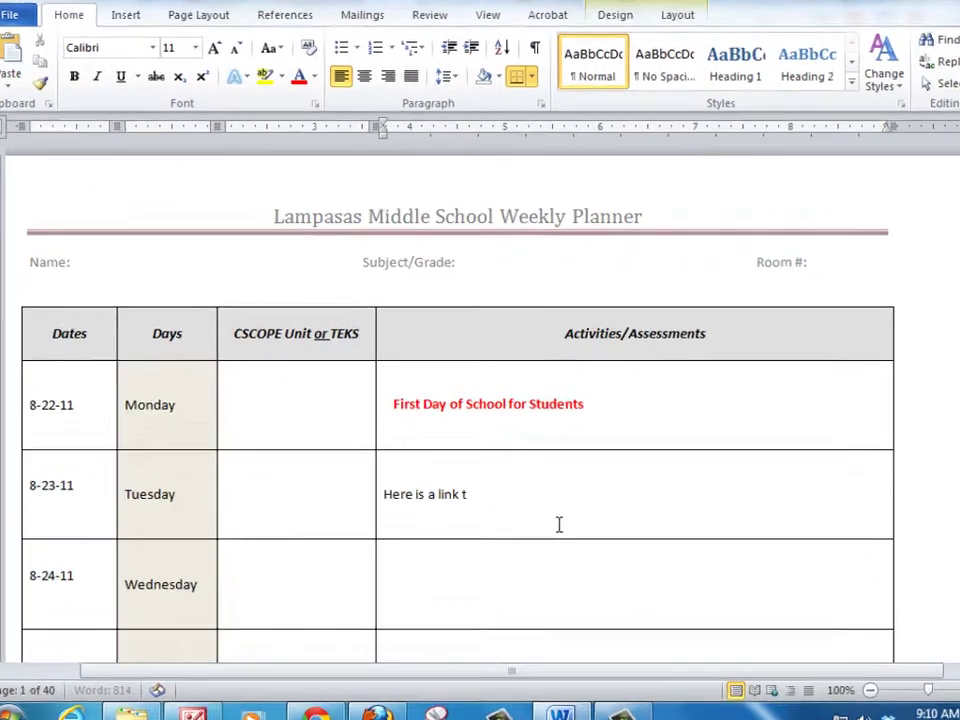
{"action": "type", "text": " CNN"}
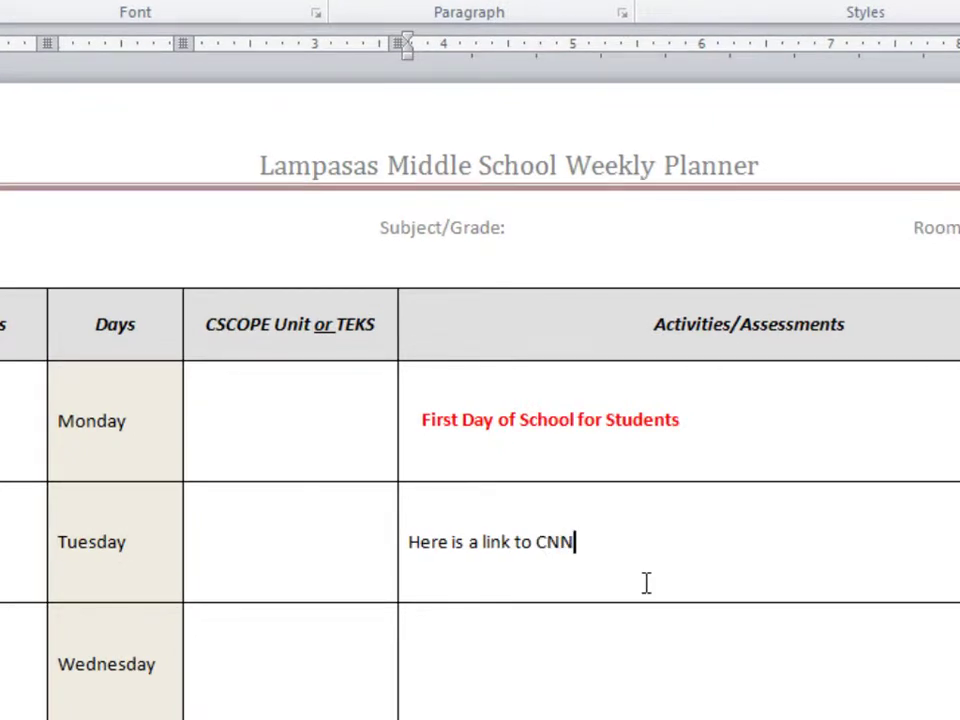
{"action": "type", "text": "."}
{"action": "double_click", "coordinate": [560, 540]}
{"action": "right_click", "coordinate": [555, 548]}
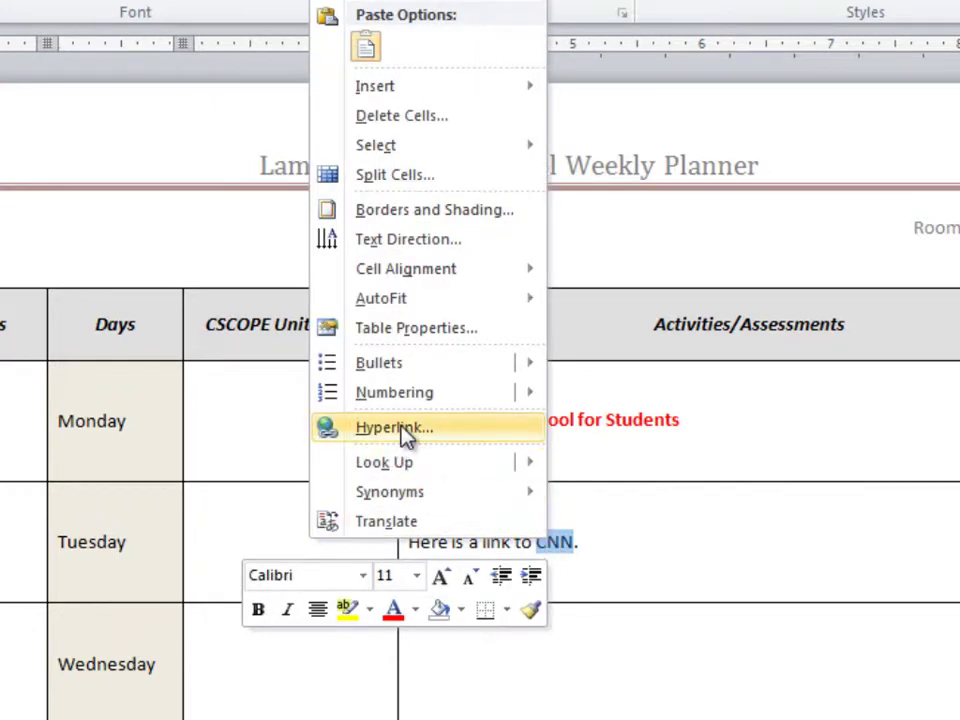
{"action": "left_click", "coordinate": [378, 432]}
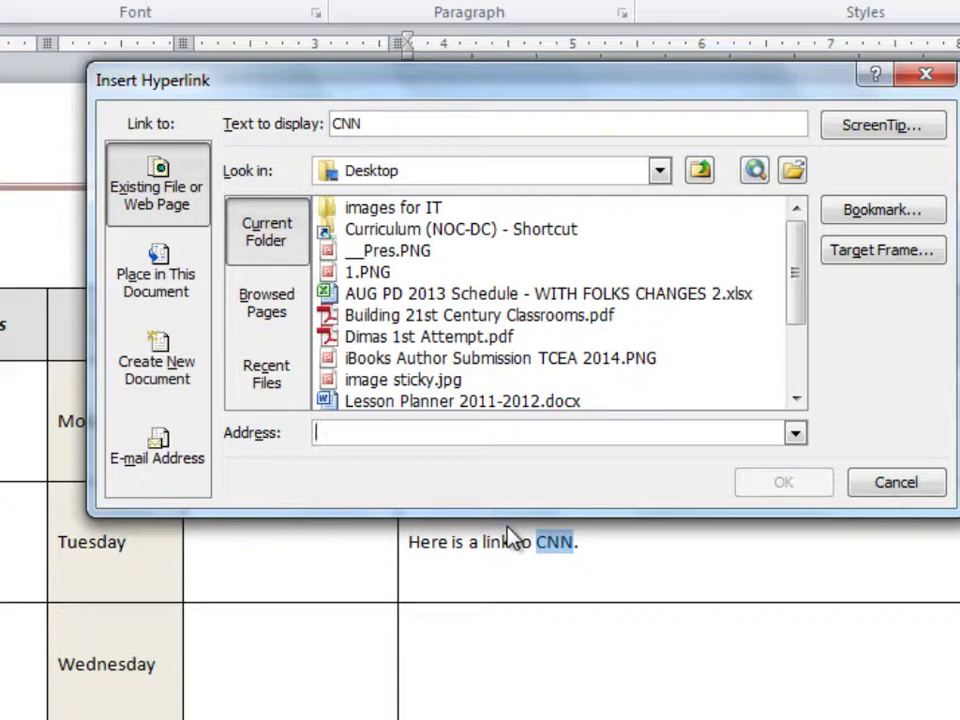
{"action": "type", "text": "www."}
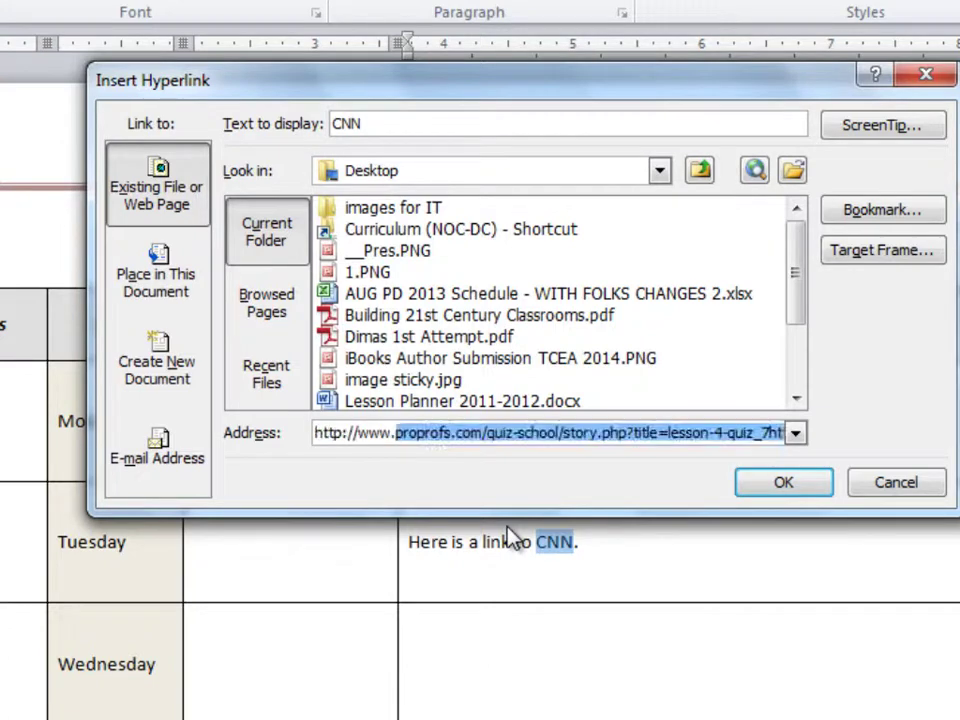
{"action": "type", "text": "cnn.com"}
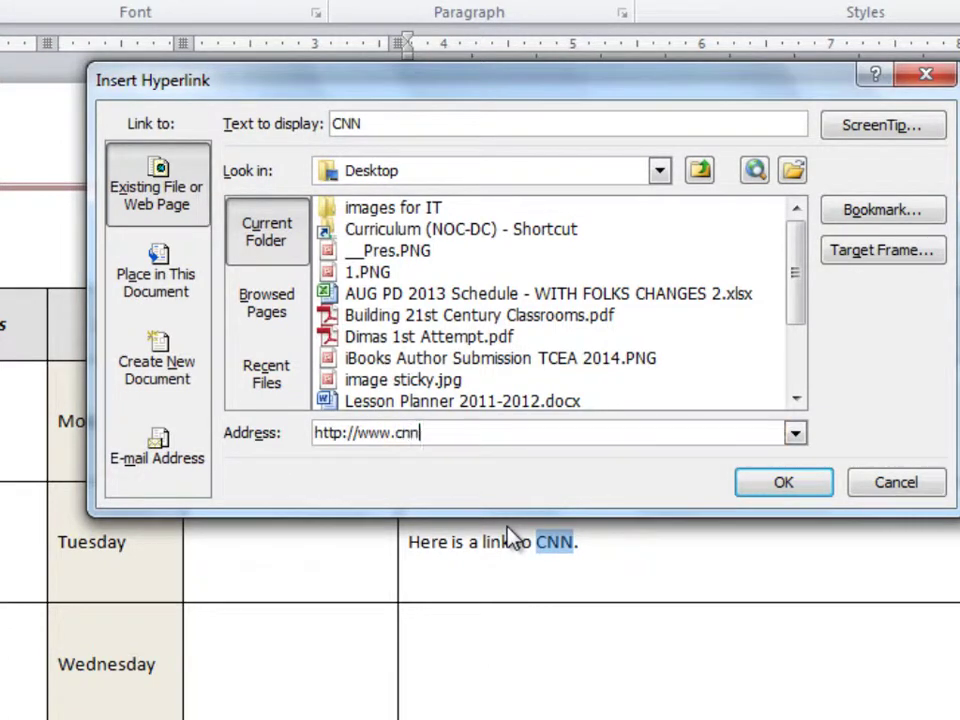
{"action": "left_click", "coordinate": [790, 489]}
{"action": "type", "text": "."}
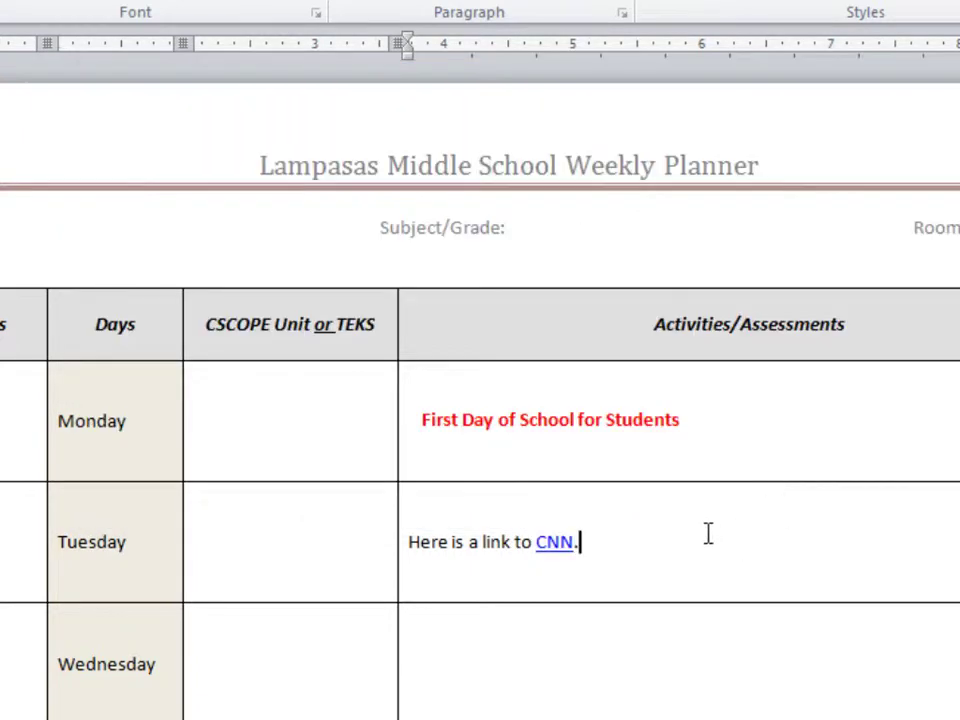
{"action": "mouse_move", "coordinate": [557, 541]}
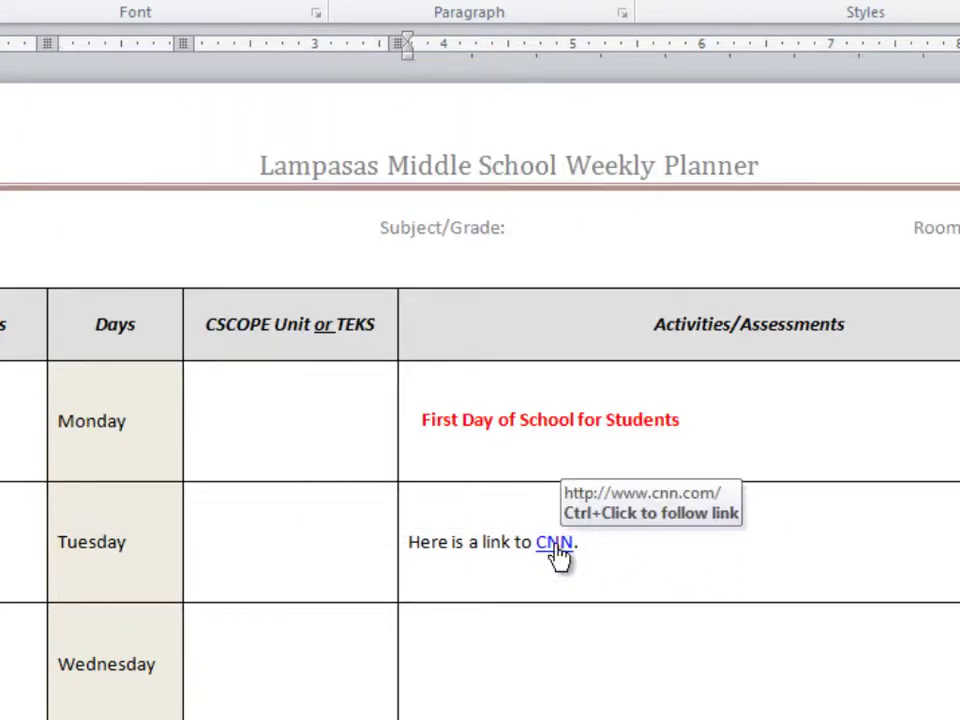
{"action": "left_click", "coordinate": [557, 541], "text": "ctrl"}
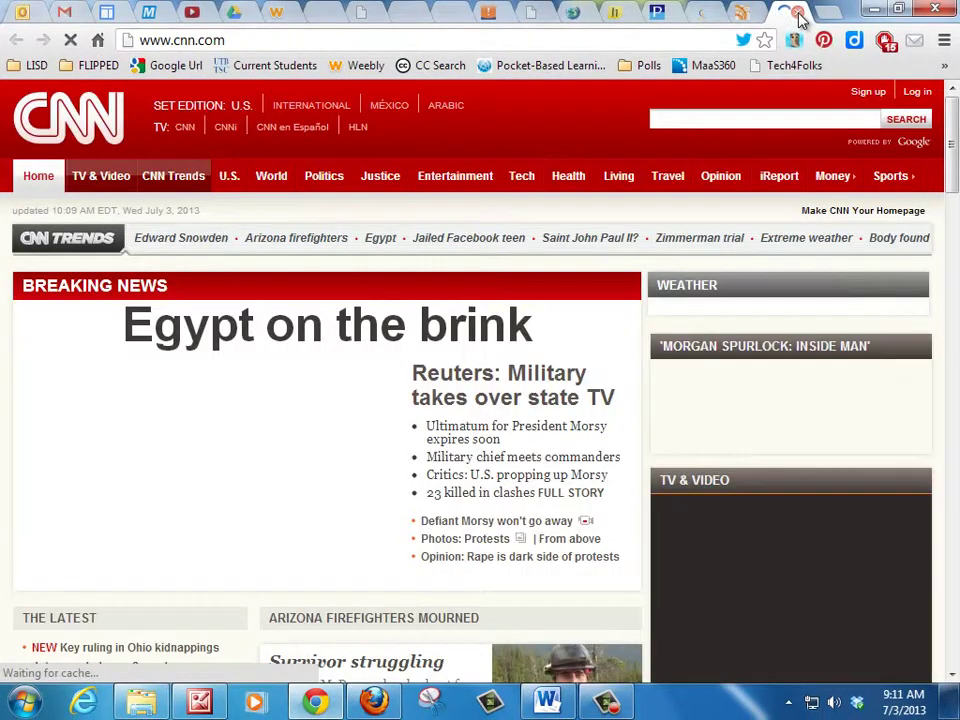
Close the CNN page and continue Tuesday's cell with 'Here is a link to a Discovery Ed video.'
{"action": "left_click", "coordinate": [797, 13]}
{"action": "key", "text": "alt+Tab"}
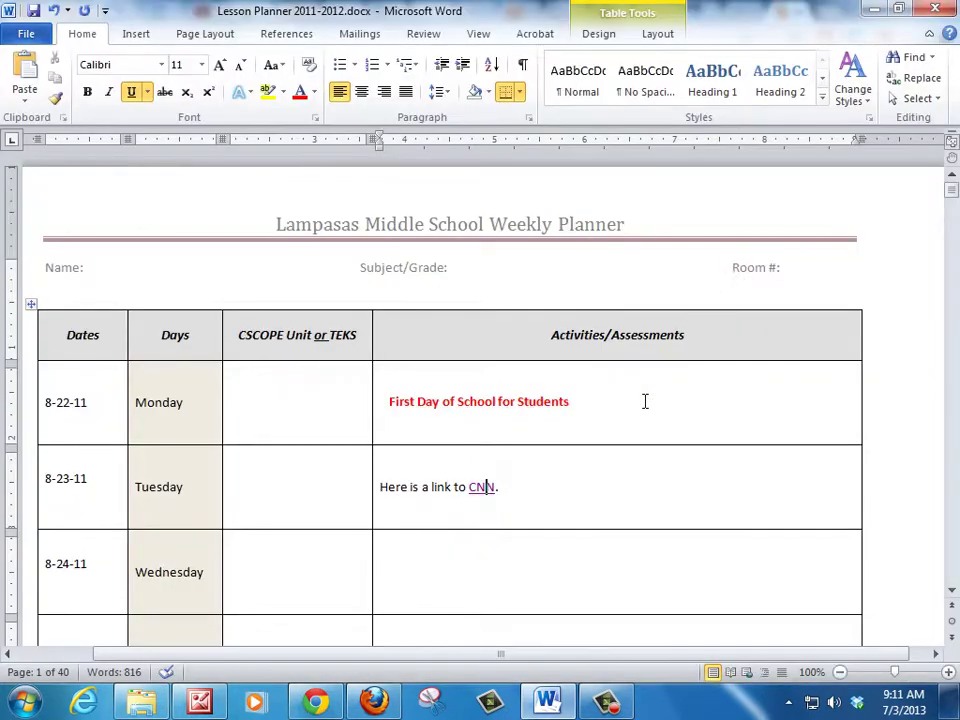
{"action": "left_click", "coordinate": [529, 499]}
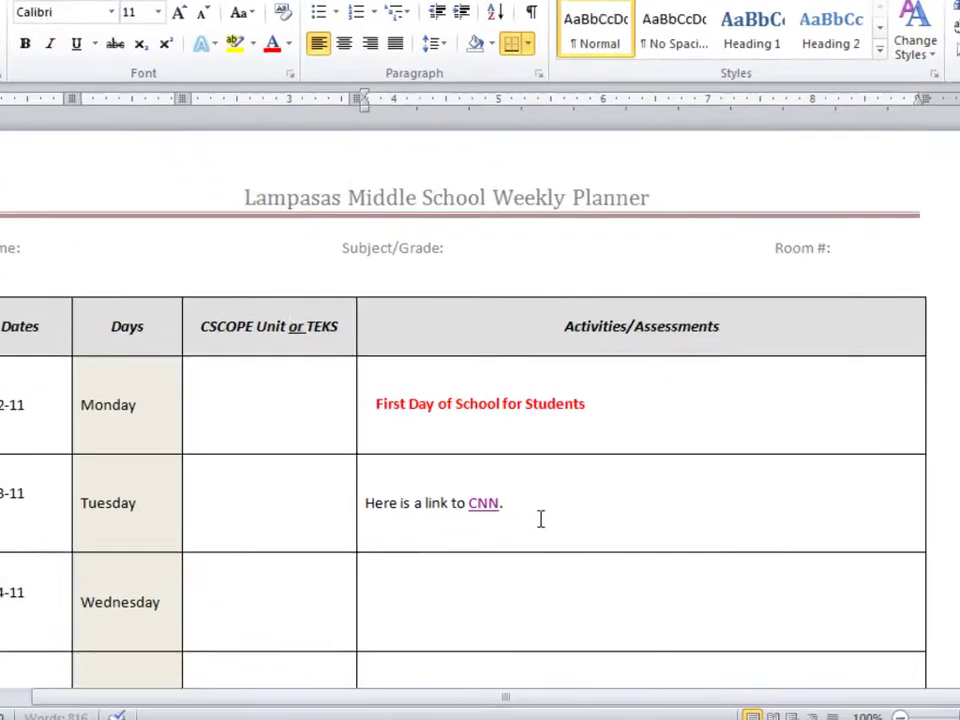
{"action": "type", "text": "Here is a link"}
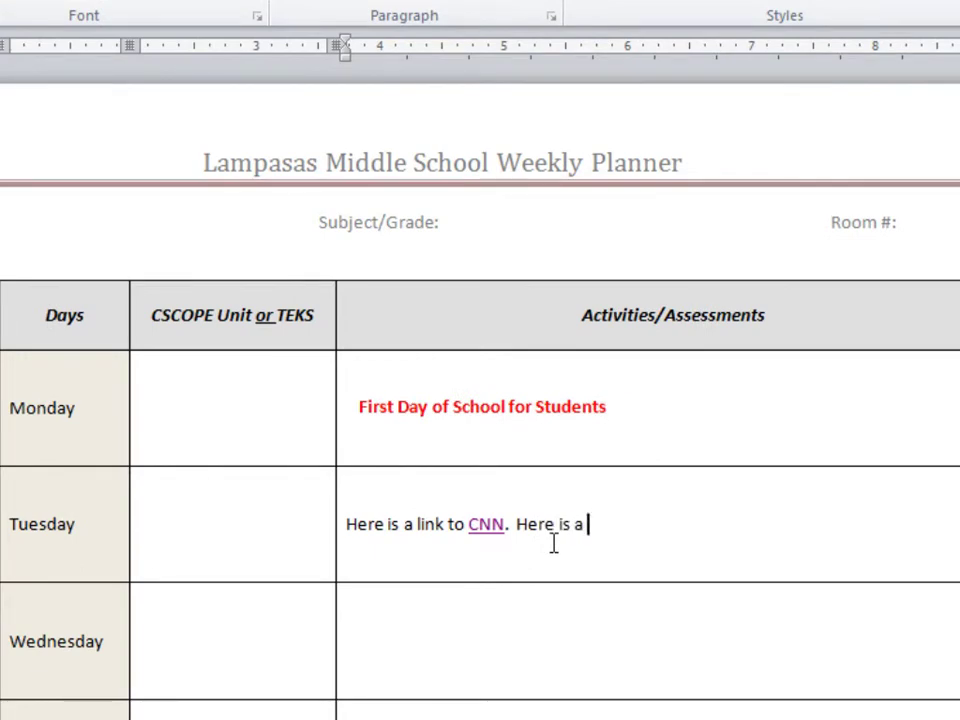
{"action": "type", "text": " to "}
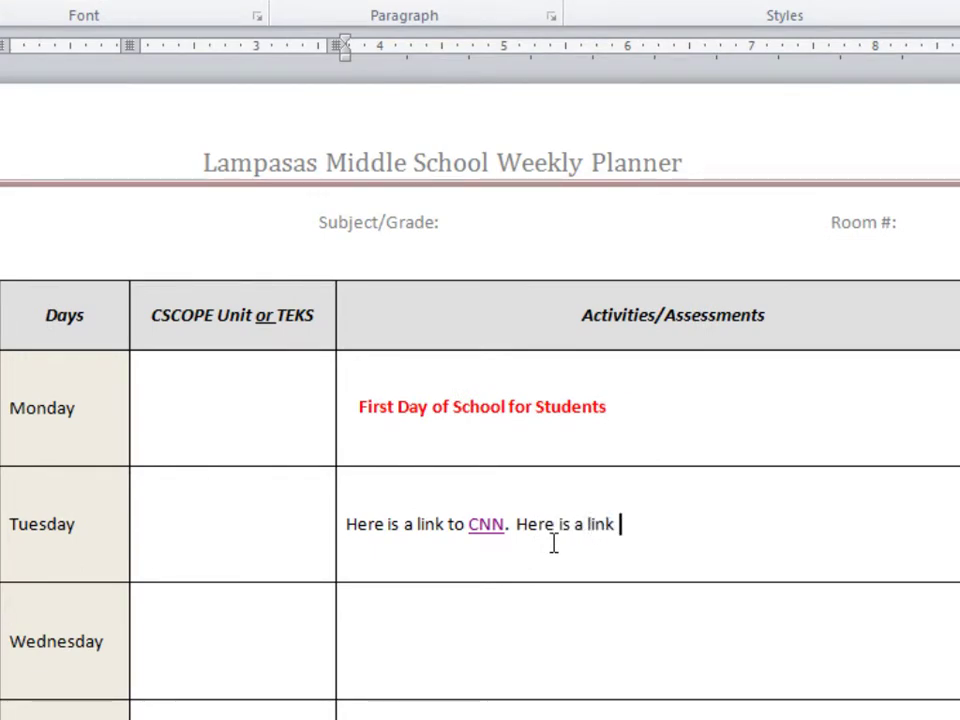
{"action": "type", "text": "a Discovery Ed video"}
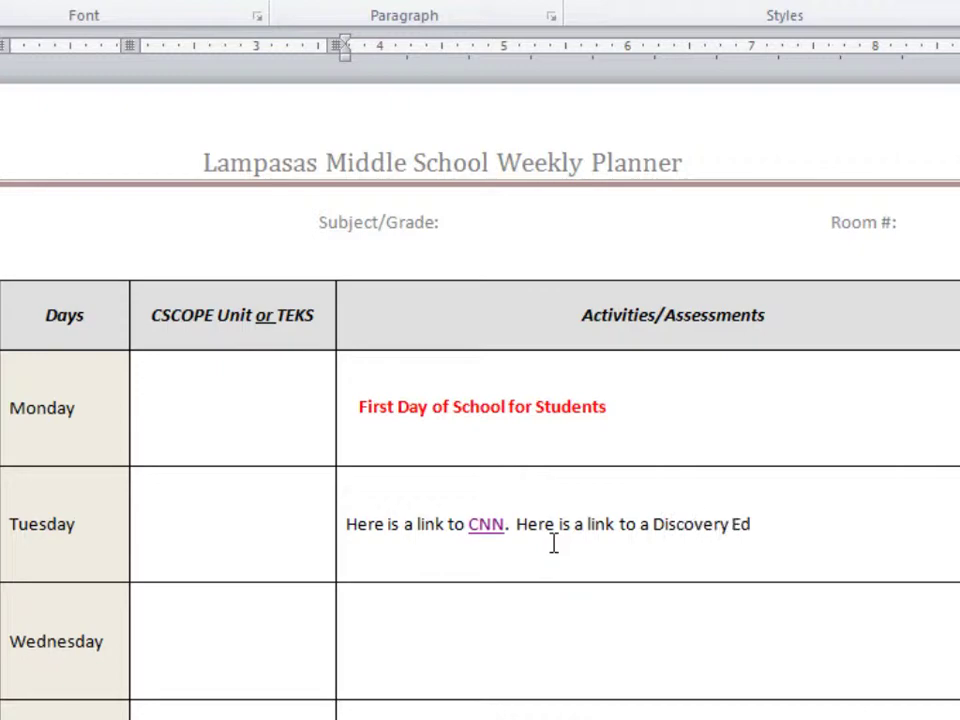
{"action": "type", "text": "."}
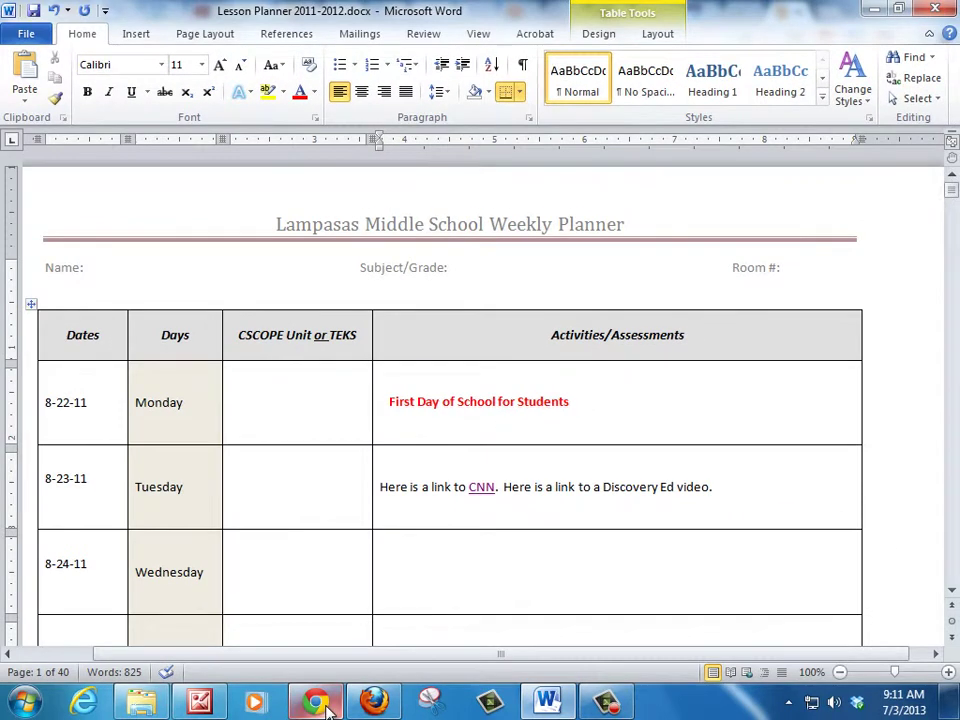
In Discovery Education Streaming Plus, browse to 9-12 English/Language Arts > Grammar > Parts of Speech
{"action": "left_click", "coordinate": [320, 703]}
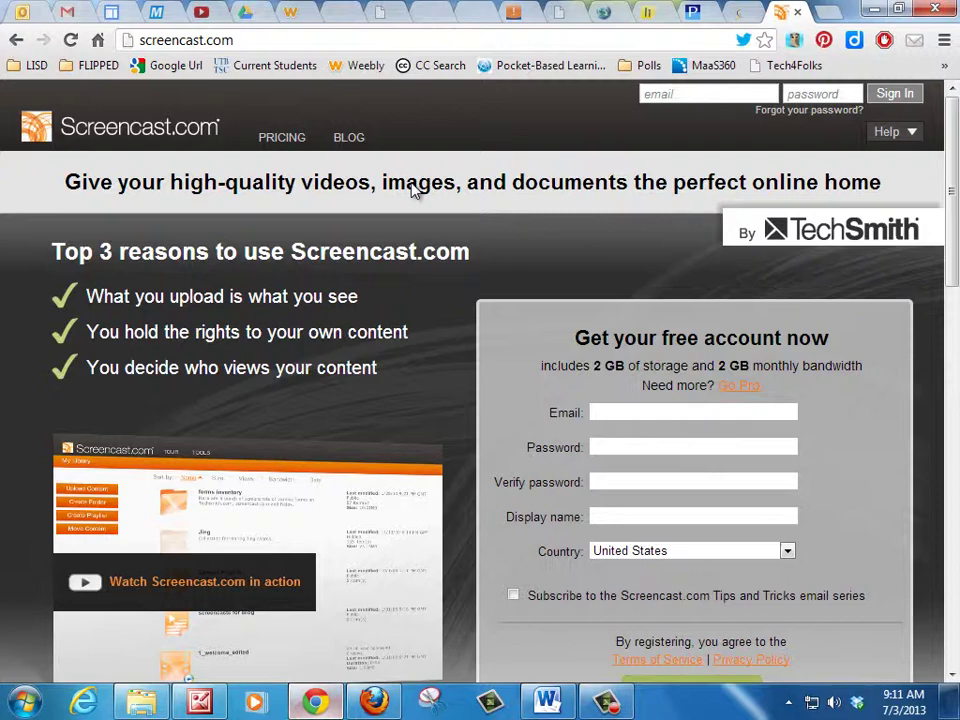
{"action": "left_click", "coordinate": [603, 12]}
{"action": "mouse_move", "coordinate": [141, 168]}
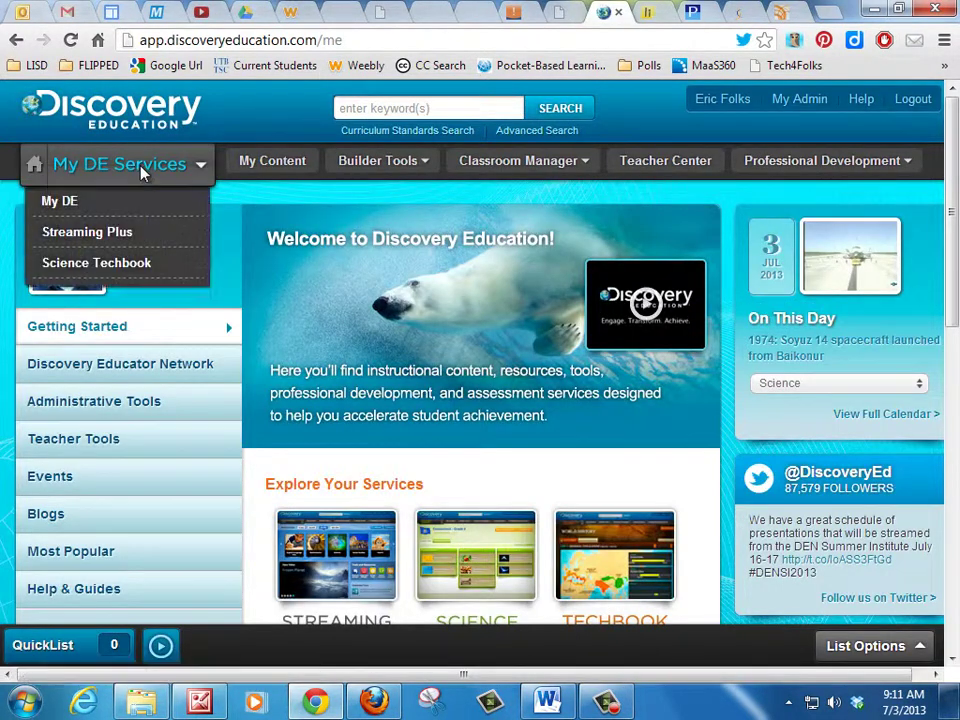
{"action": "left_click", "coordinate": [121, 238]}
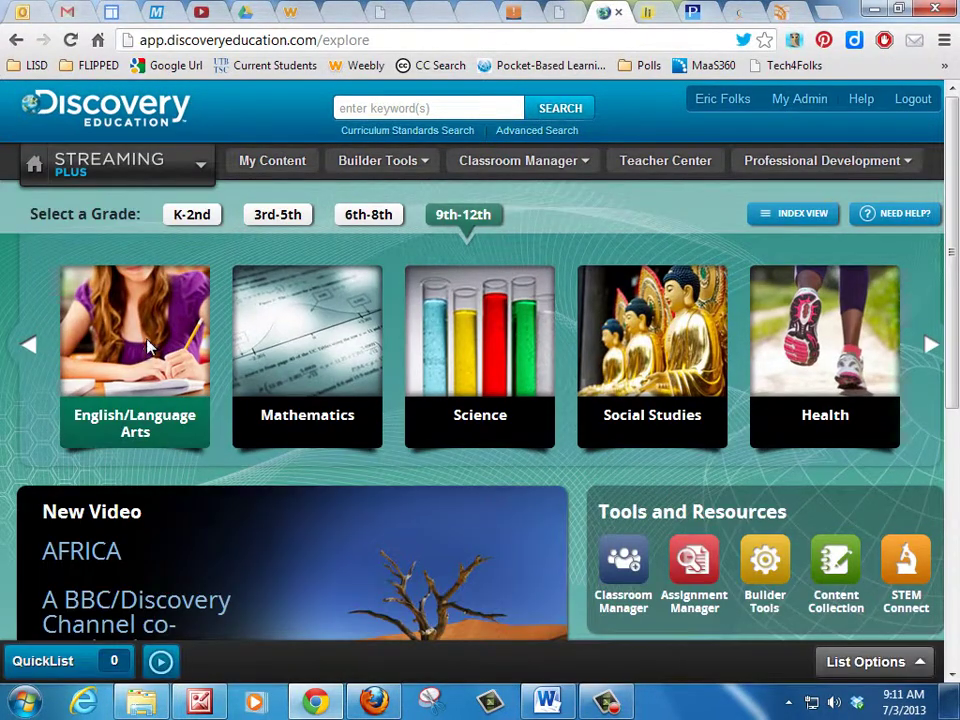
{"action": "left_click", "coordinate": [148, 347]}
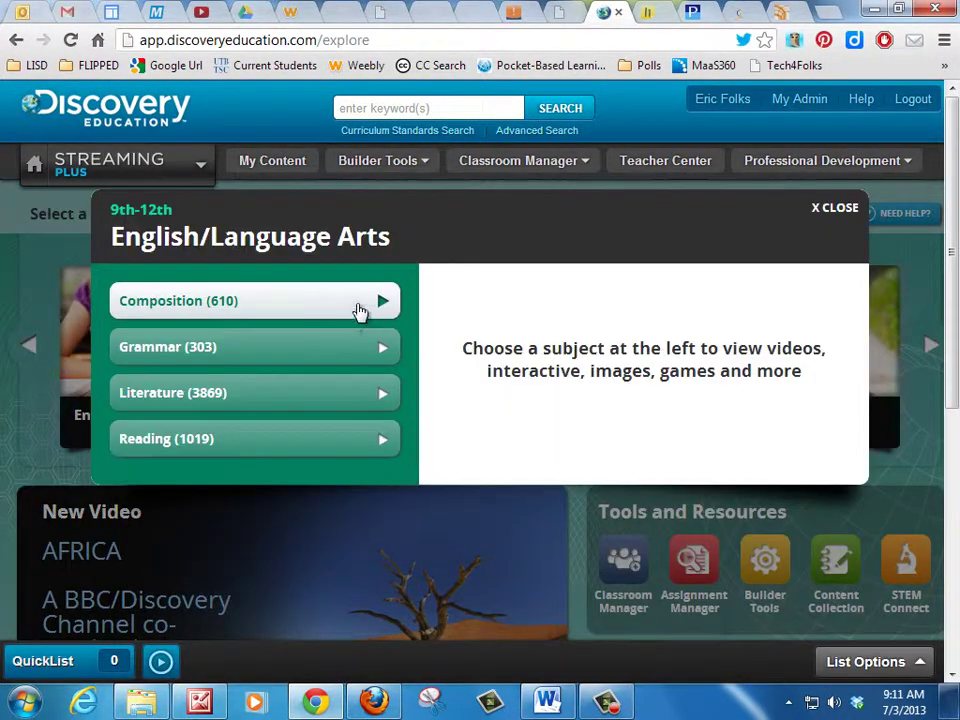
{"action": "left_click", "coordinate": [358, 353]}
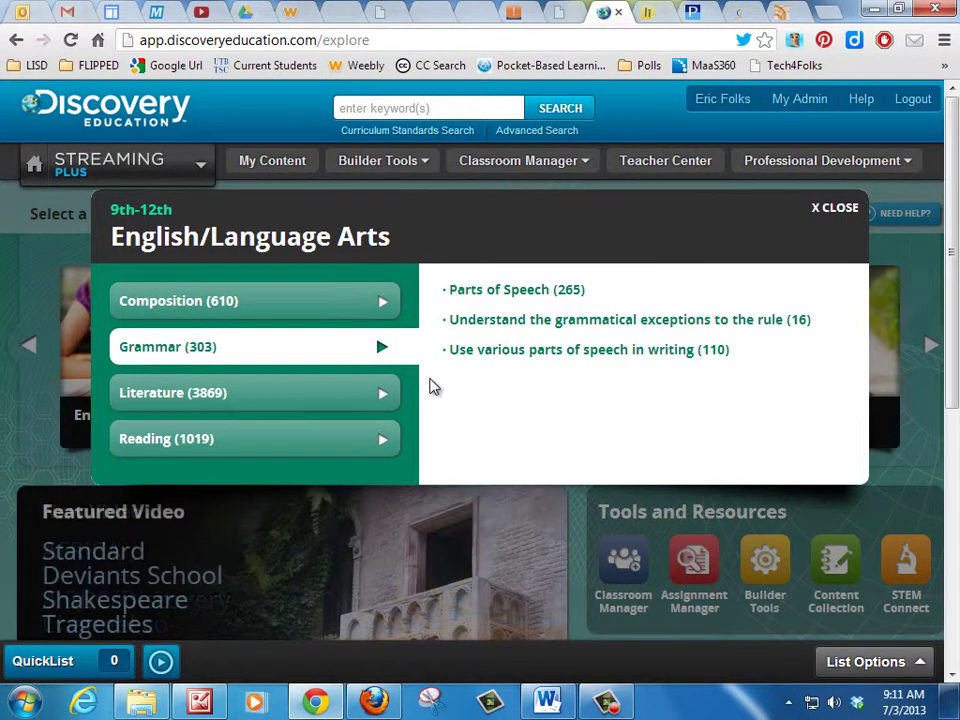
{"action": "left_click", "coordinate": [495, 291]}
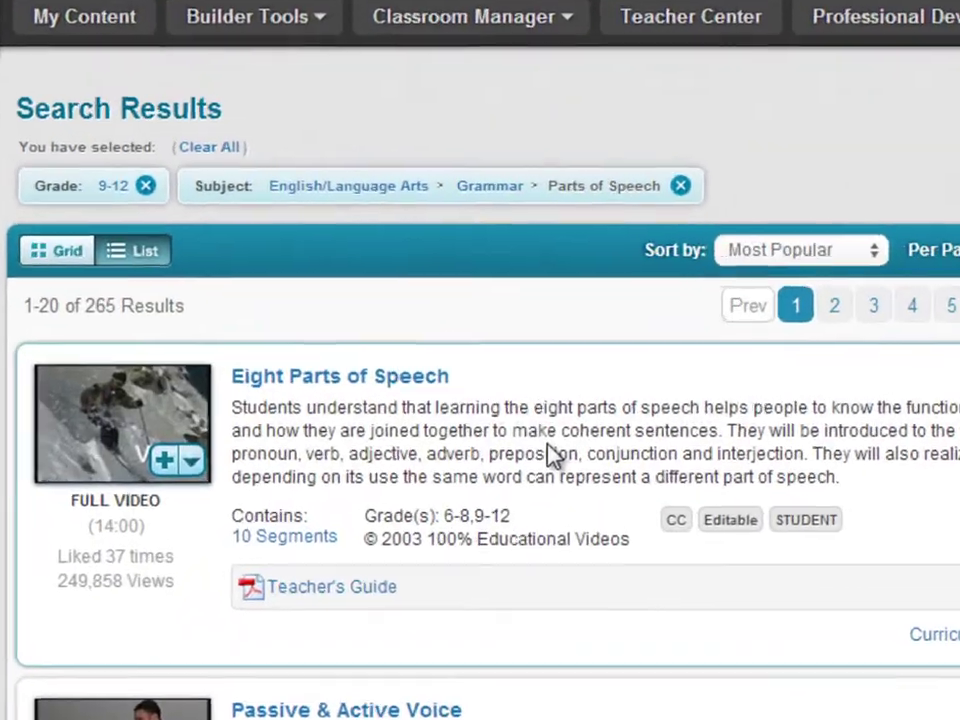
Copy the share link of the 'Eight Parts of Speech' video to the clipboard
{"action": "left_click", "coordinate": [191, 463]}
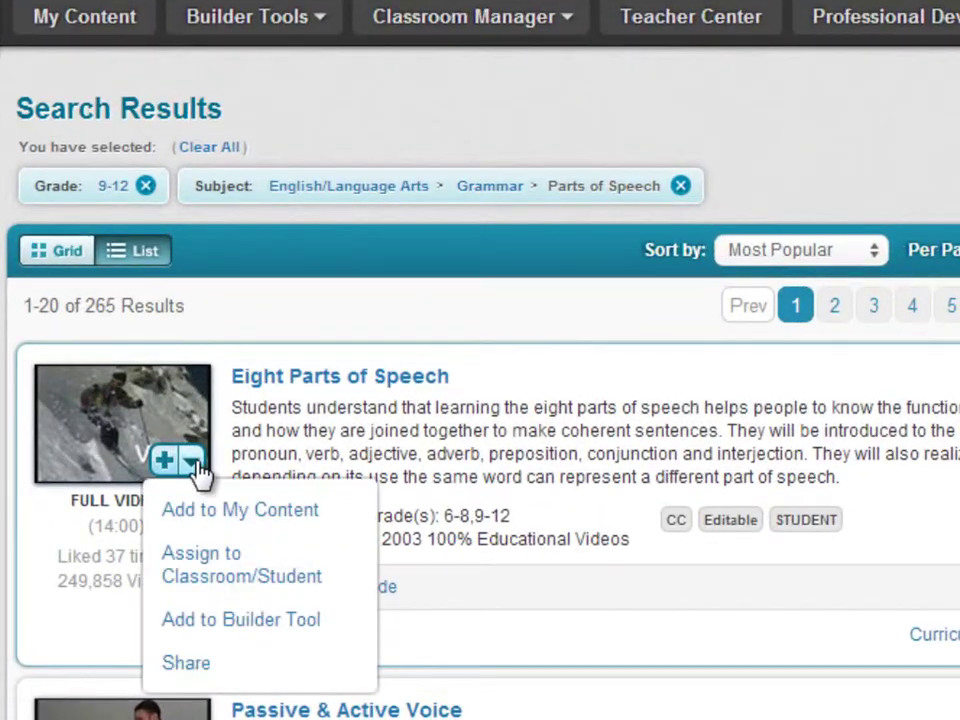
{"action": "left_click", "coordinate": [199, 665]}
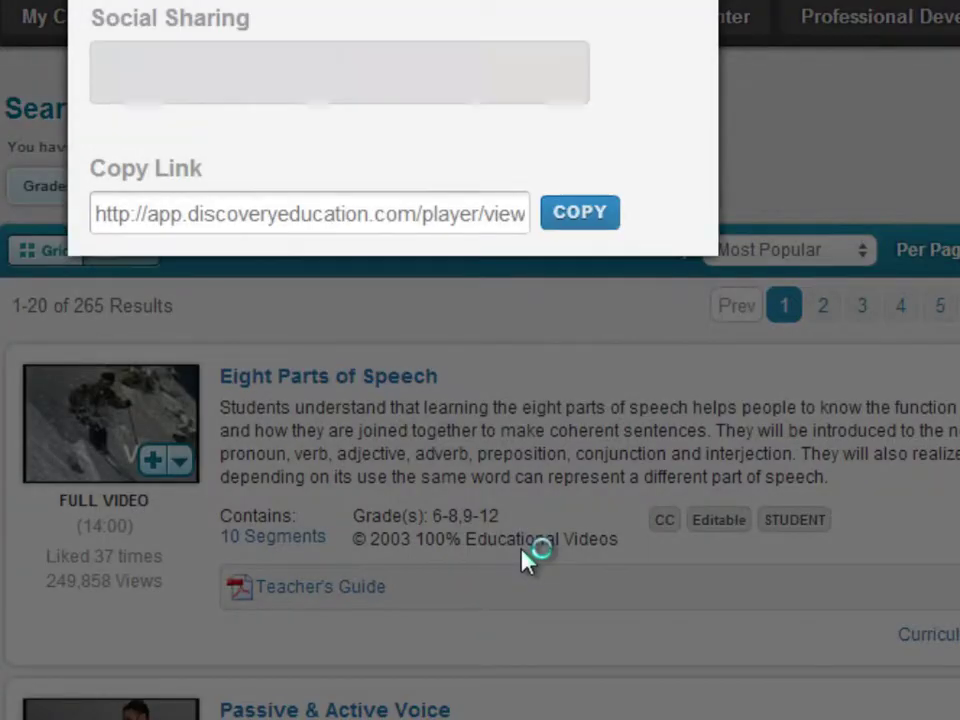
{"action": "left_click", "coordinate": [303, 222]}
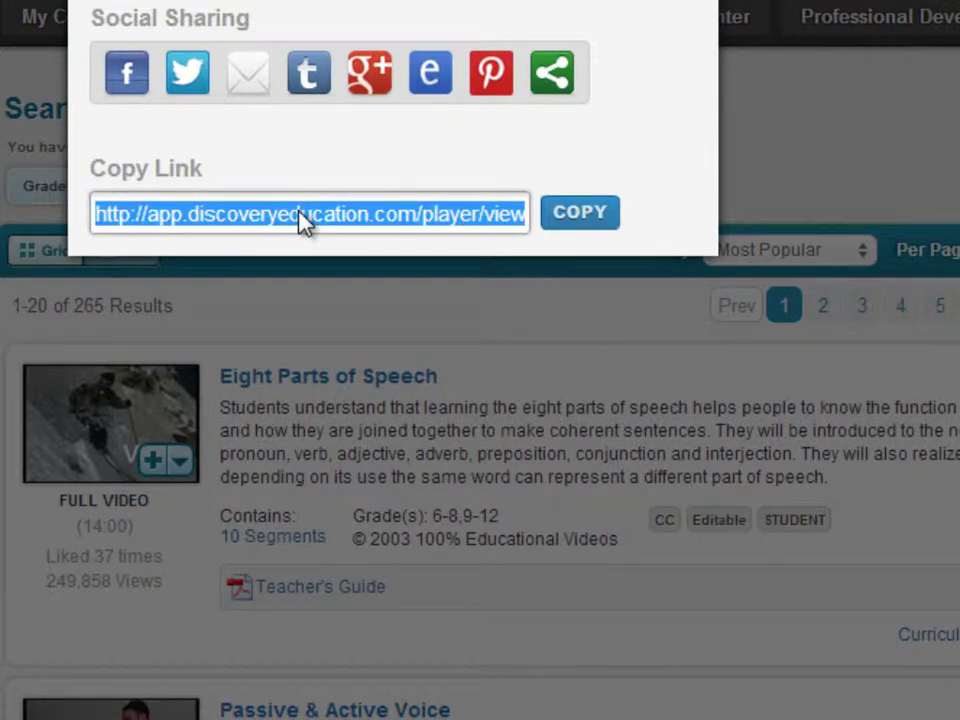
{"action": "left_click", "coordinate": [590, 215]}
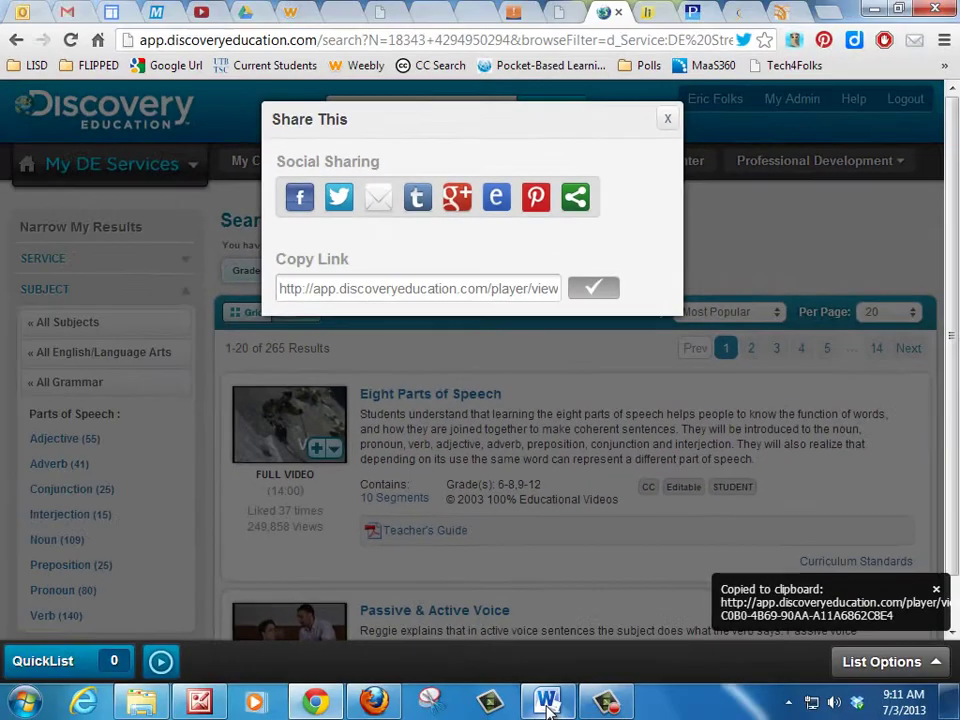
{"action": "left_click", "coordinate": [548, 705]}
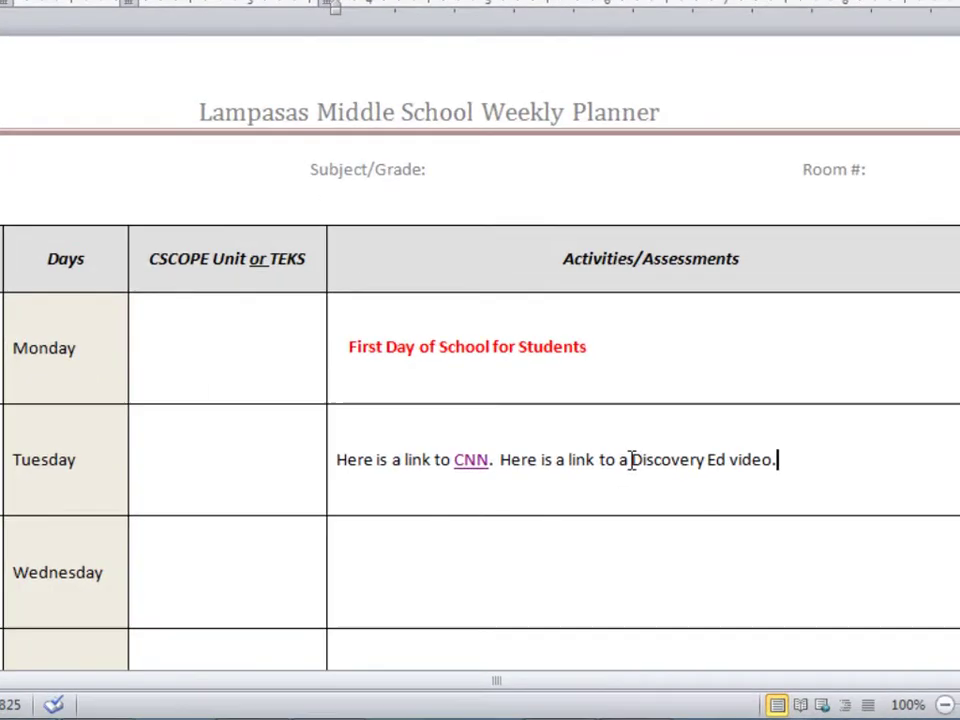
Hyperlink the words 'Discovery Ed video' to the pasted video URL and follow the new link
{"action": "left_click_drag", "start_coordinate": [607, 483], "coordinate": [763, 465]}
{"action": "right_click", "coordinate": [660, 462]}
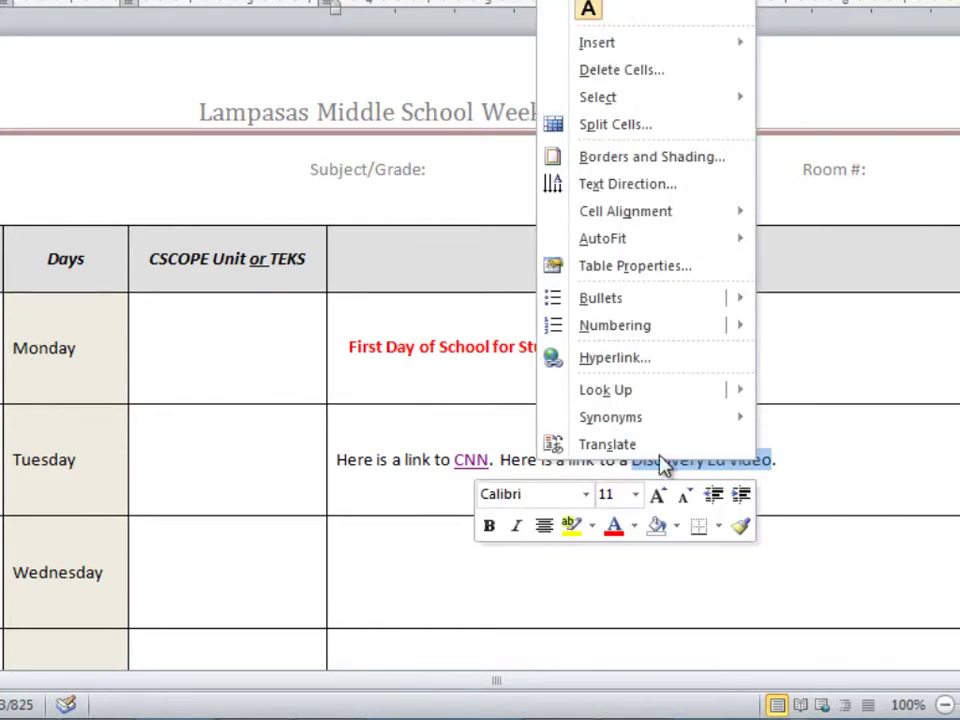
{"action": "left_click", "coordinate": [618, 358]}
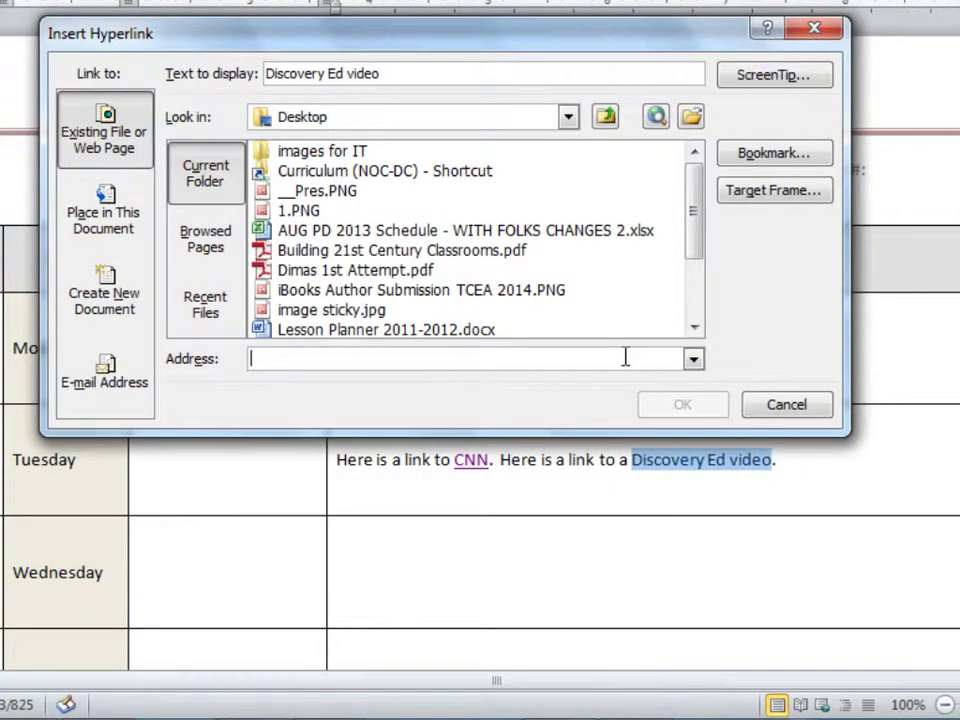
{"action": "right_click", "coordinate": [430, 358]}
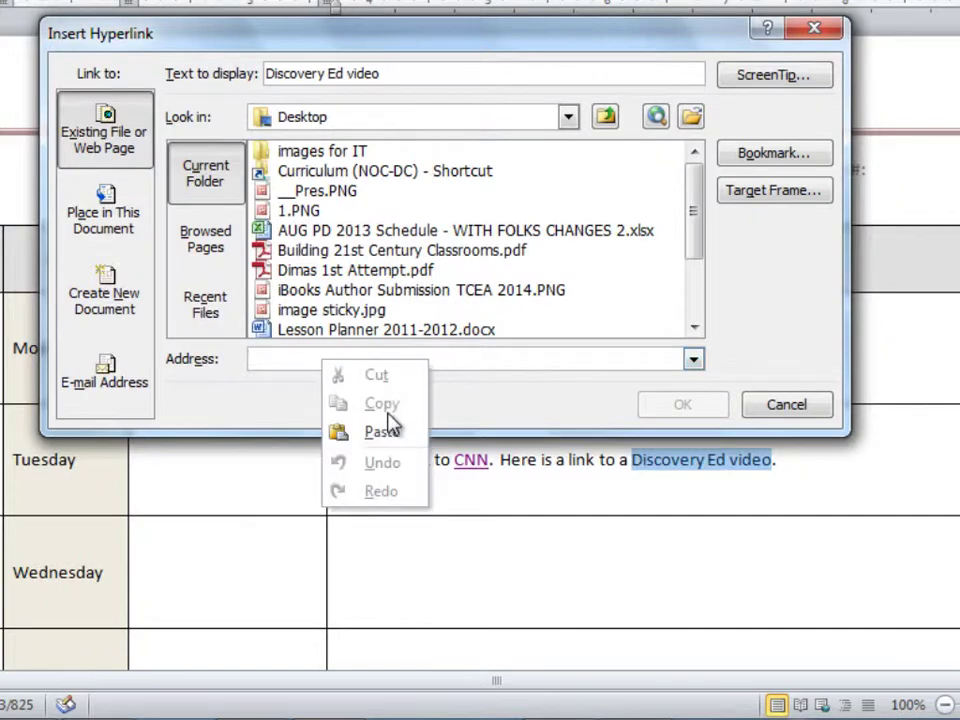
{"action": "left_click", "coordinate": [394, 428]}
{"action": "left_click", "coordinate": [681, 407]}
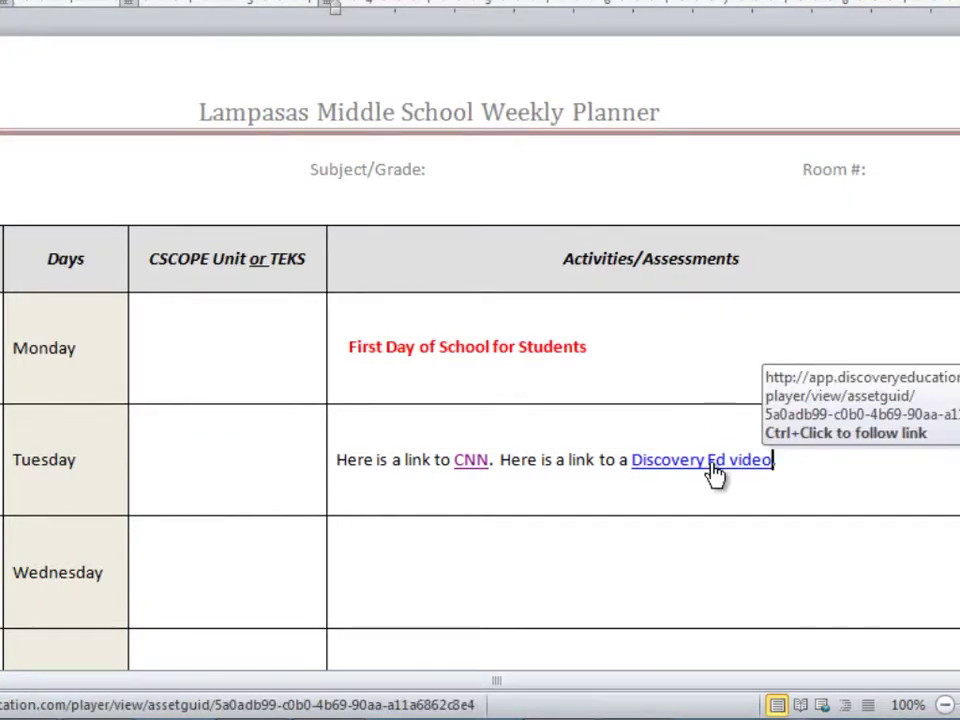
{"action": "left_click", "coordinate": [714, 471], "text": "ctrl"}
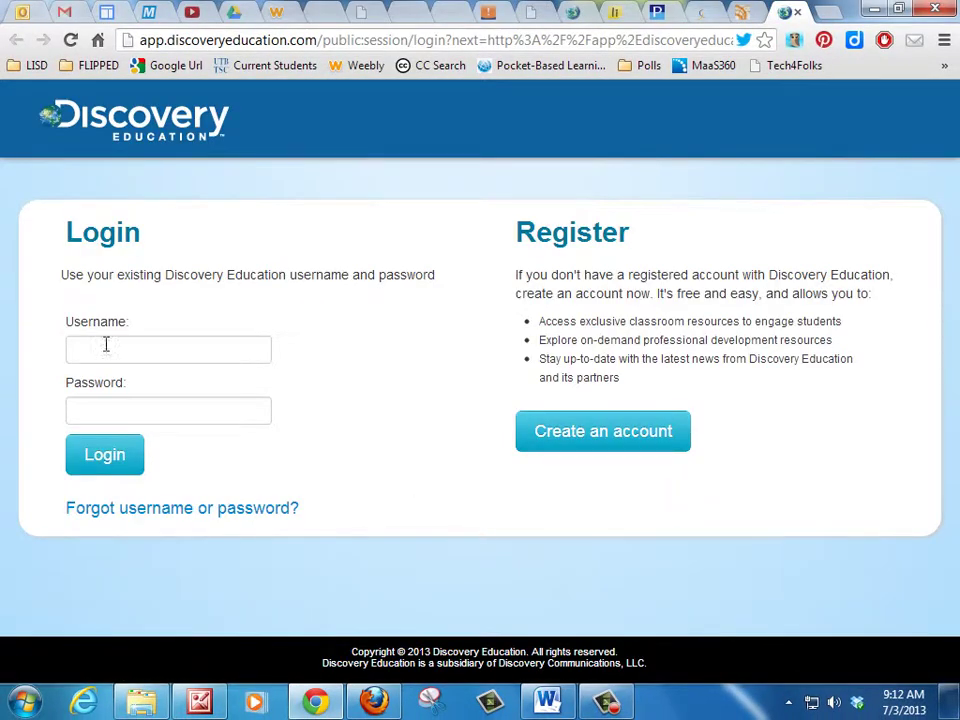
Try logging in to Discovery Education with the saved username and the account password
{"action": "left_click", "coordinate": [105, 343]}
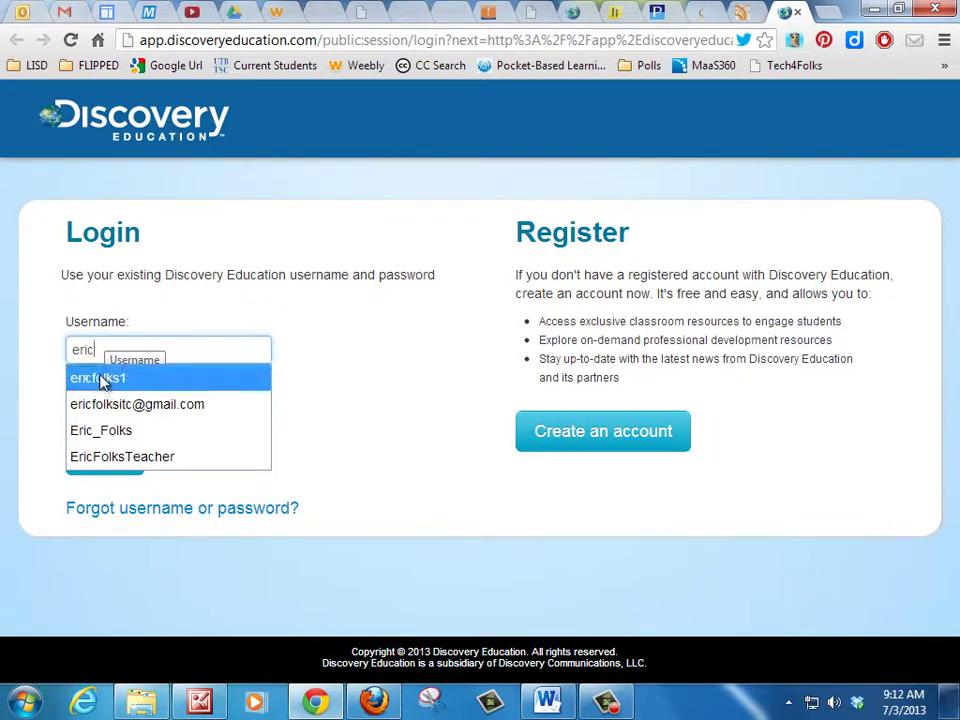
{"action": "left_click", "coordinate": [103, 380]}
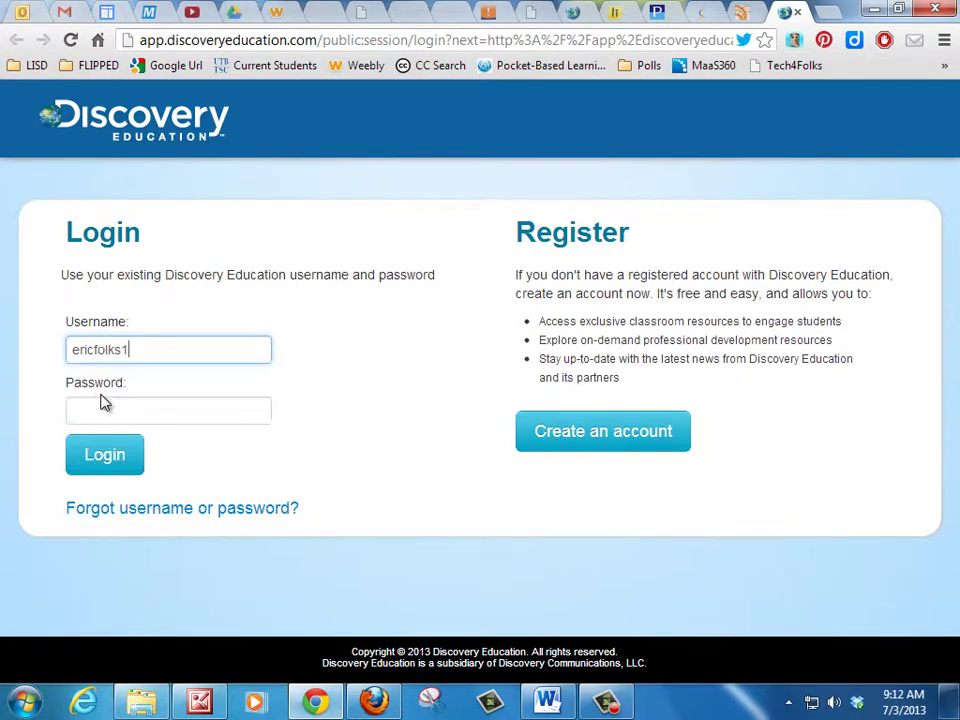
{"action": "left_click", "coordinate": [98, 414]}
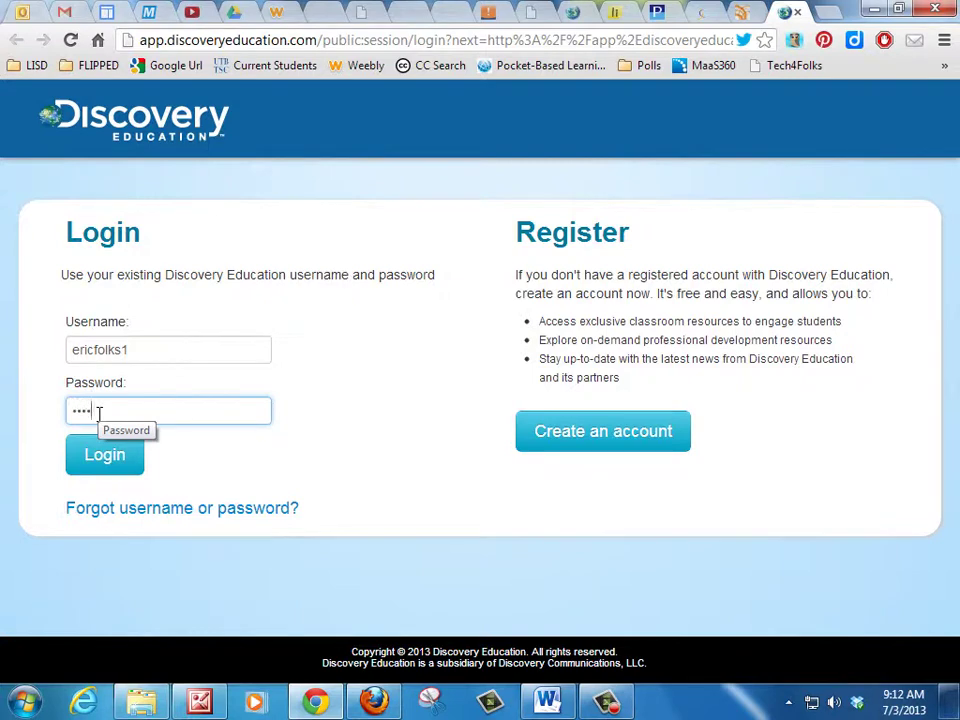
{"action": "key", "text": "Return"}
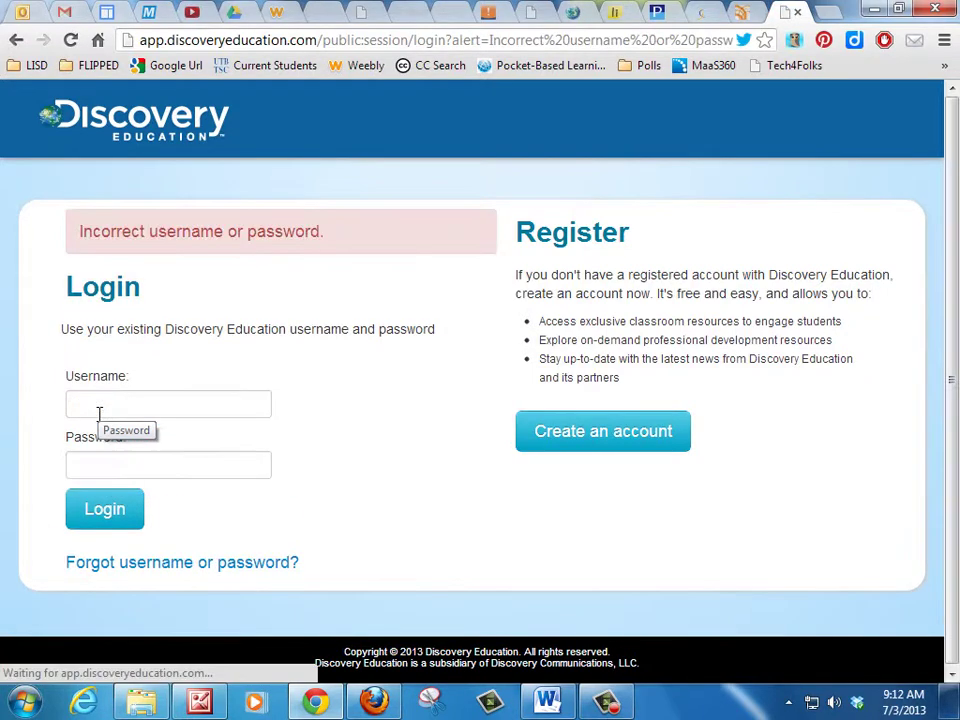
Retry the login after the error so the Eight Parts of Speech video page loads
{"action": "left_click", "coordinate": [109, 405]}
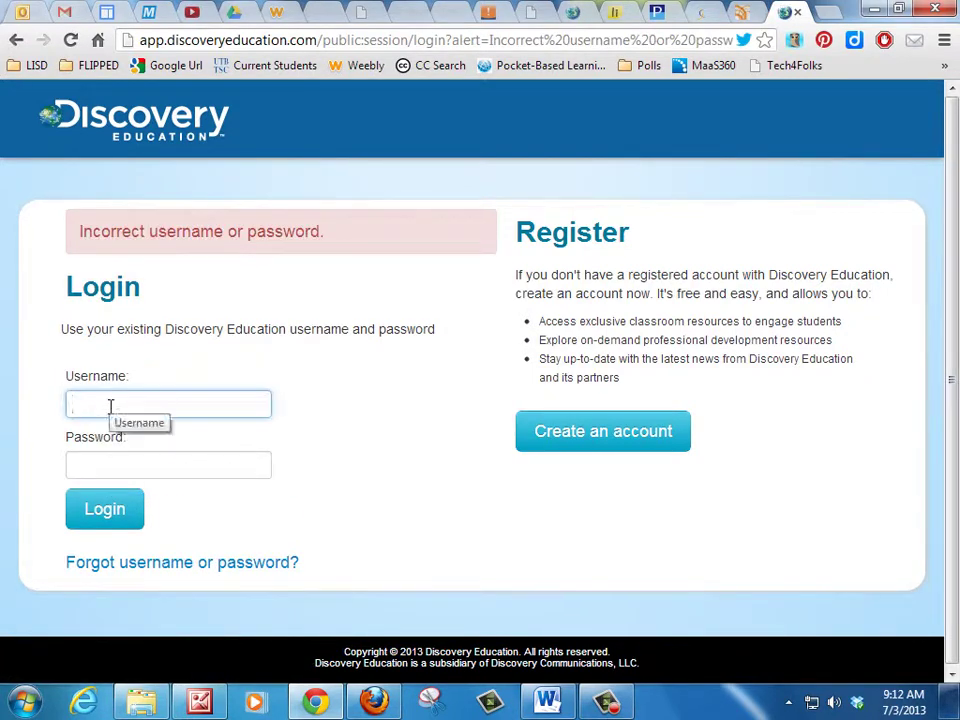
{"action": "left_click", "coordinate": [108, 432]}
{"action": "left_click", "coordinate": [94, 464]}
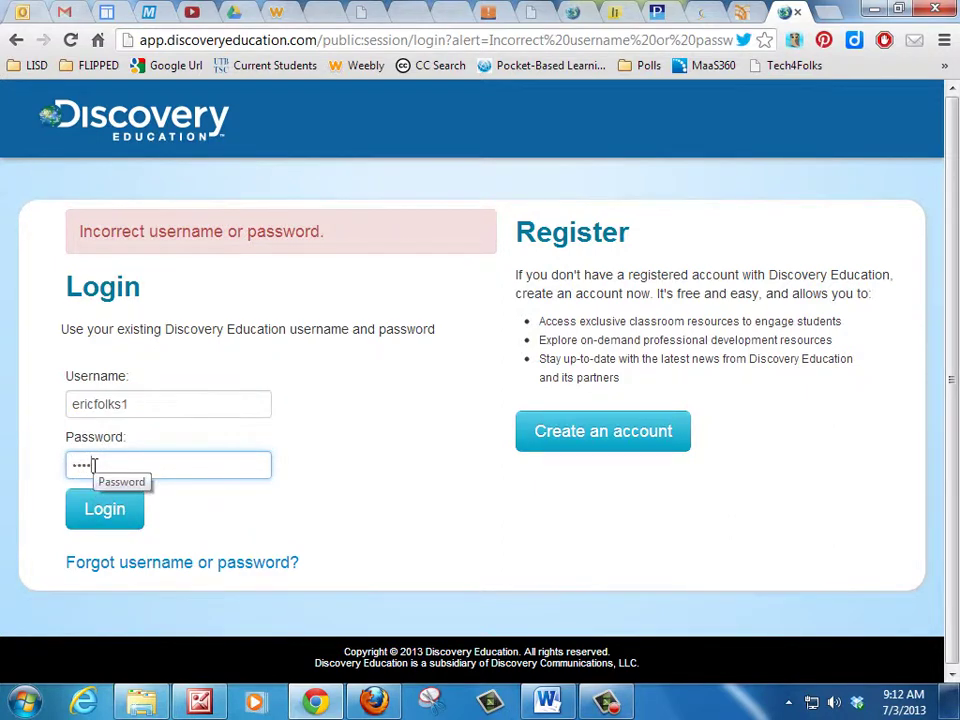
{"action": "key", "text": "Return"}
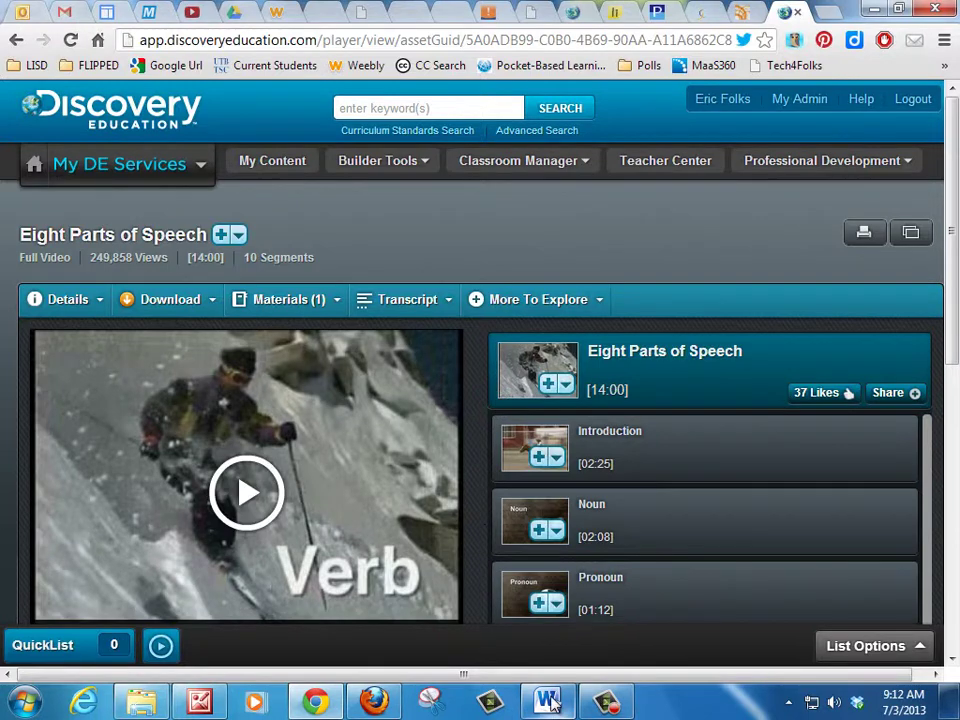
{"action": "key", "text": "alt+Tab"}
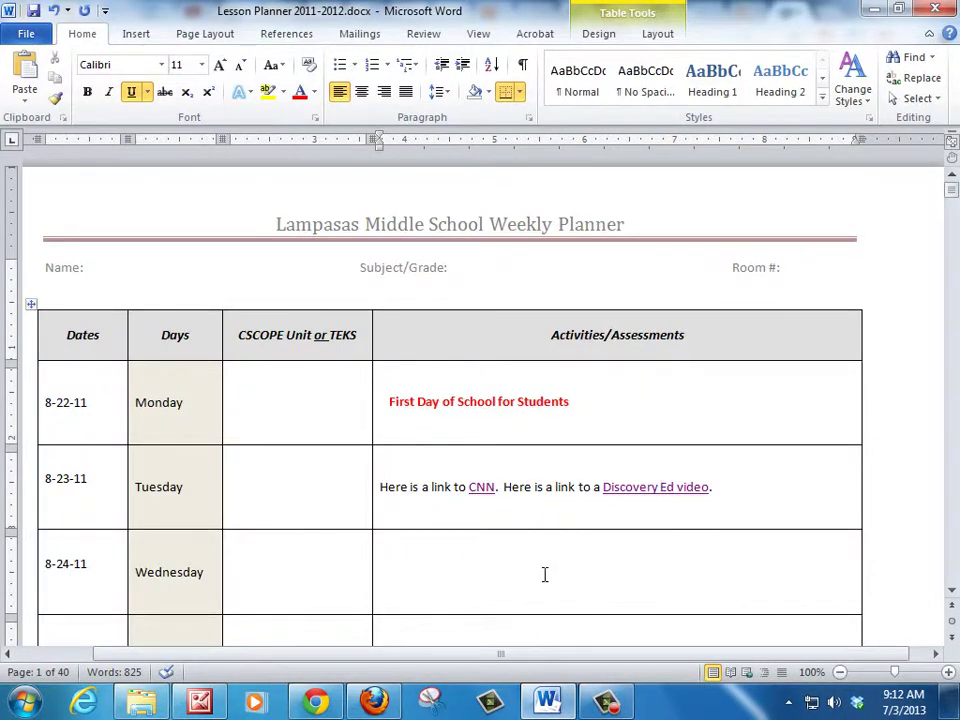
Save As with 'TEST' prefixed, creating 'TEST Lesson Planner 2011-2012.docx' on the Desktop
{"action": "left_click", "coordinate": [28, 33]}
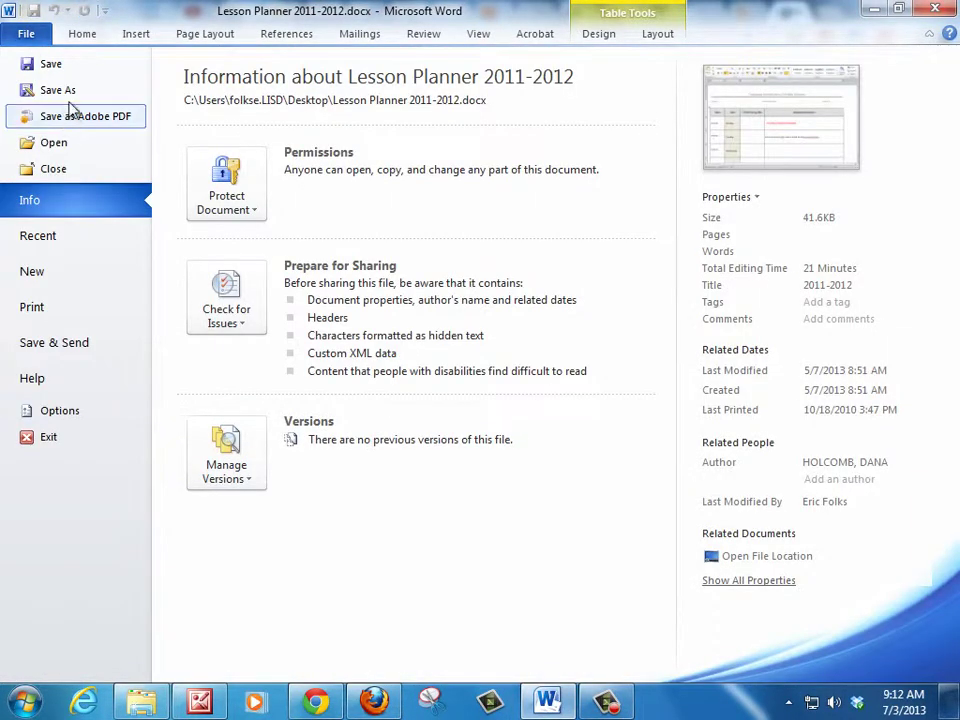
{"action": "left_click", "coordinate": [57, 90]}
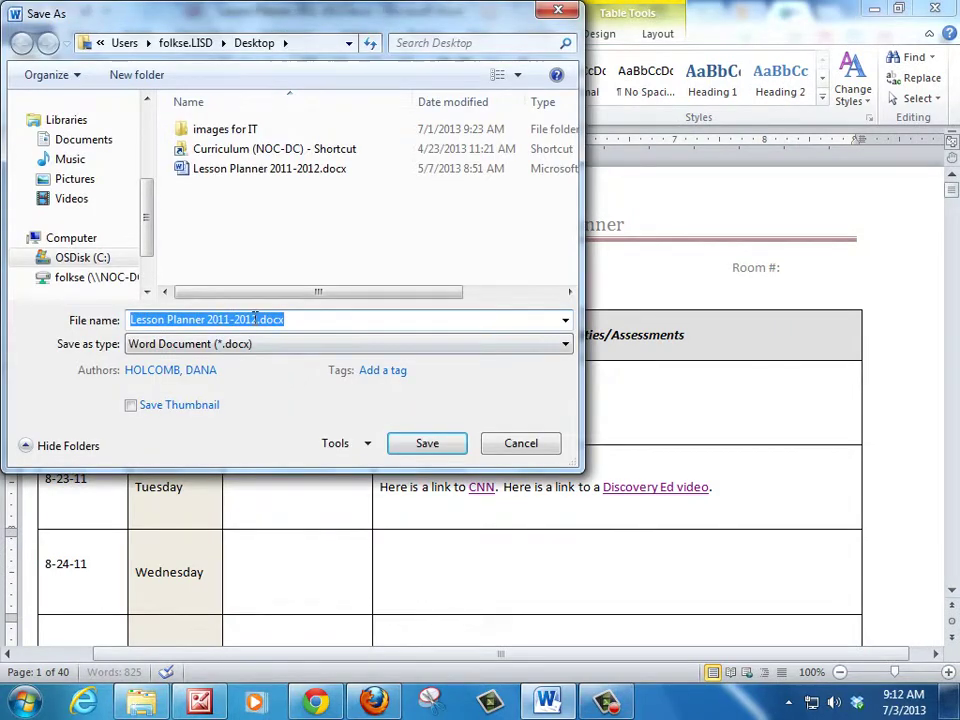
{"action": "left_click", "coordinate": [133, 321]}
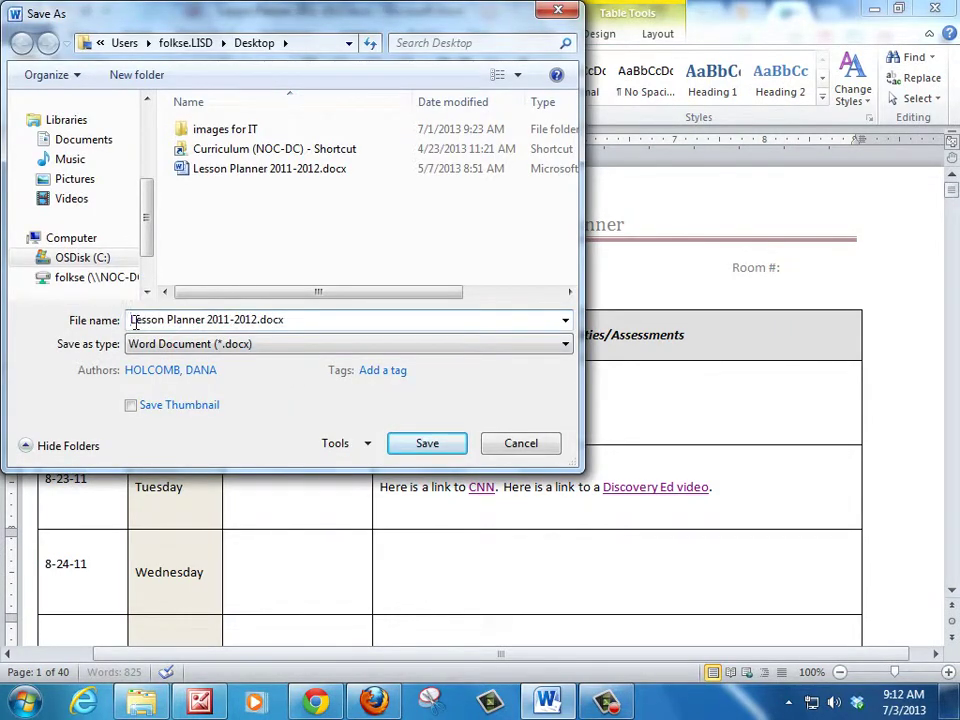
{"action": "type", "text": "TEST"}
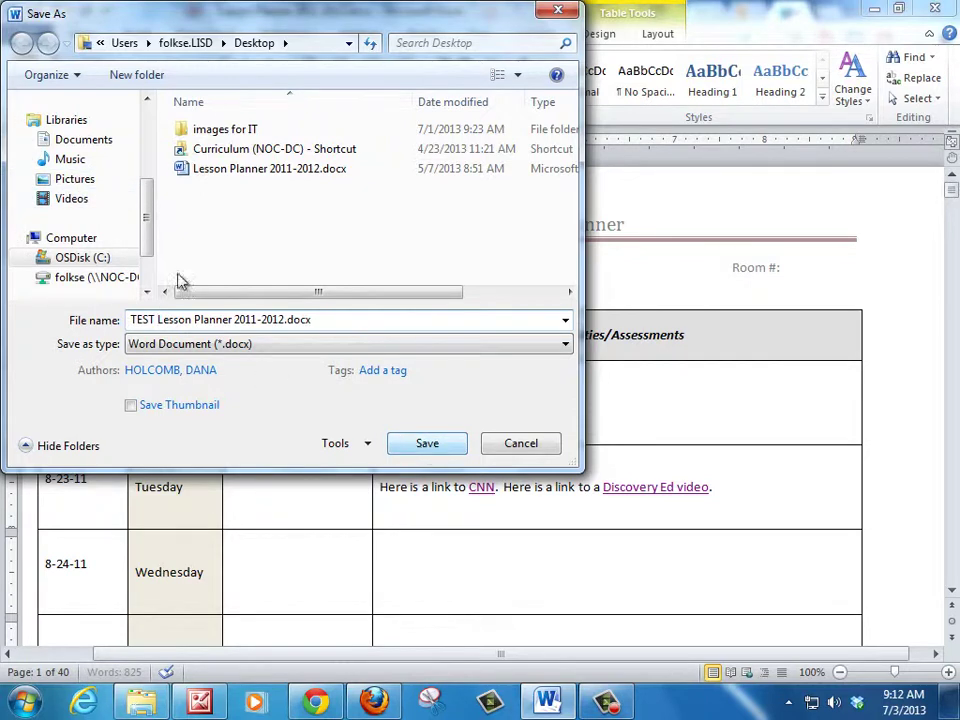
{"action": "left_click", "coordinate": [435, 445]}
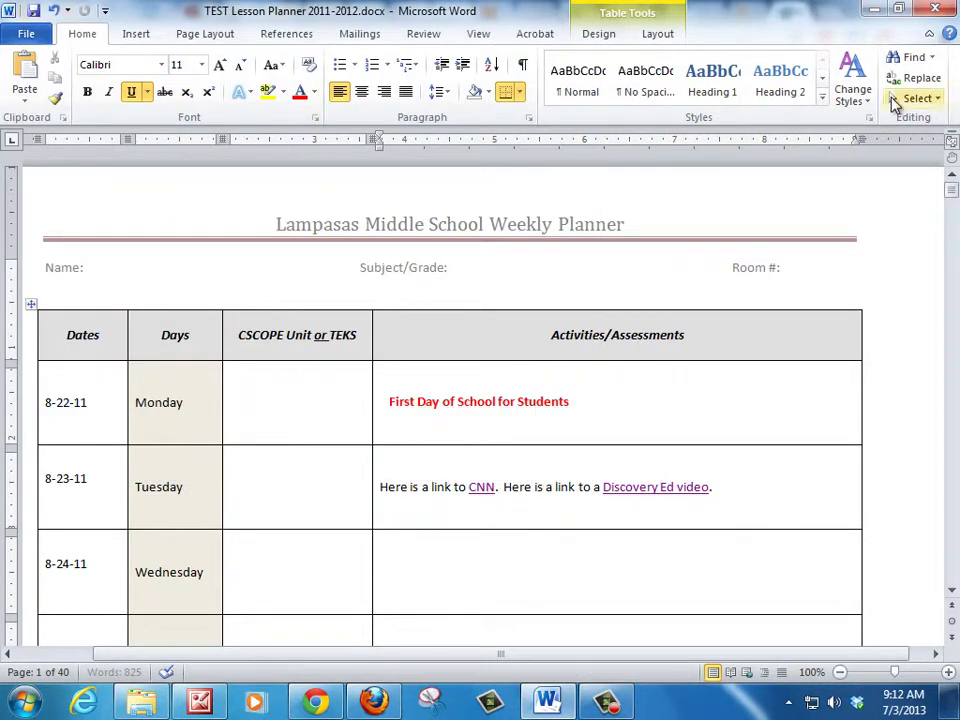
In Google Drive, start a new blank document from the Create menu
{"action": "left_click", "coordinate": [872, 10]}
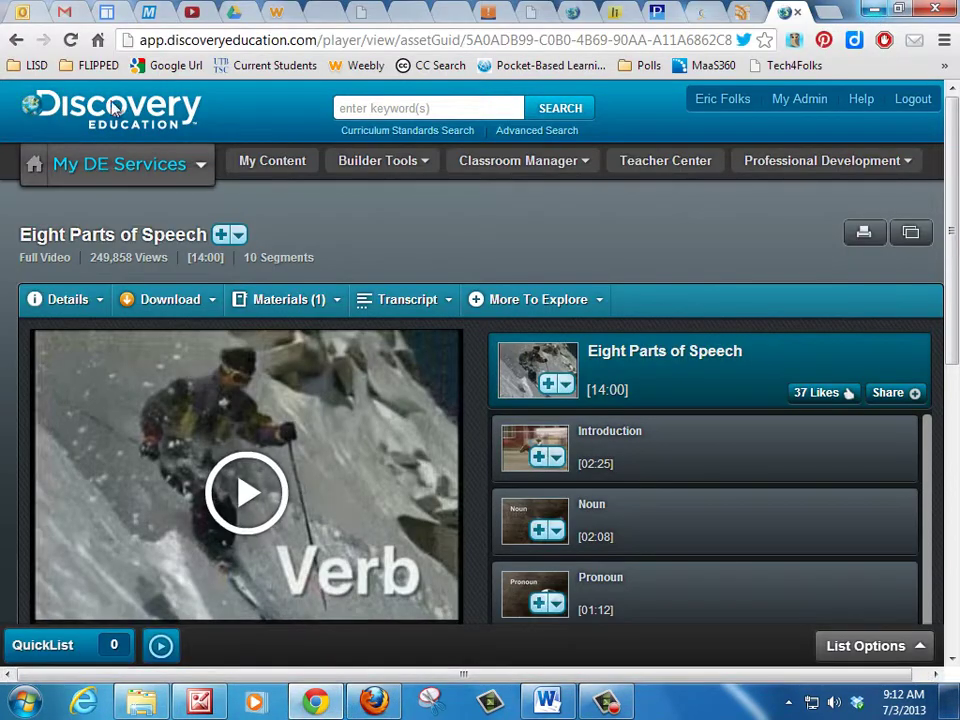
{"action": "left_click", "coordinate": [230, 15]}
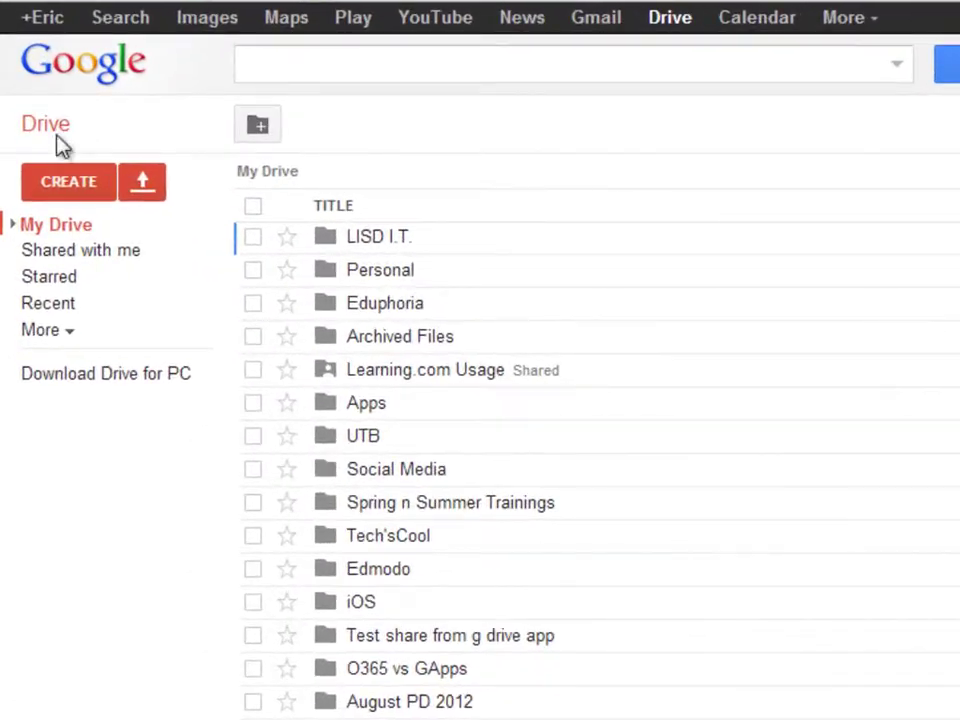
{"action": "left_click", "coordinate": [88, 196]}
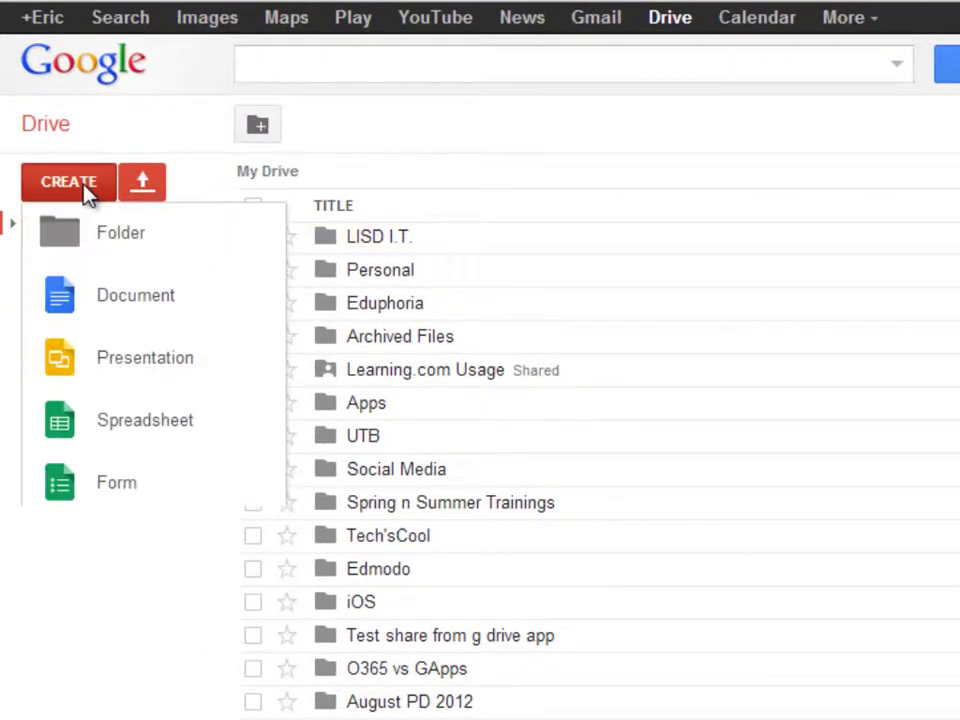
{"action": "left_click", "coordinate": [174, 307]}
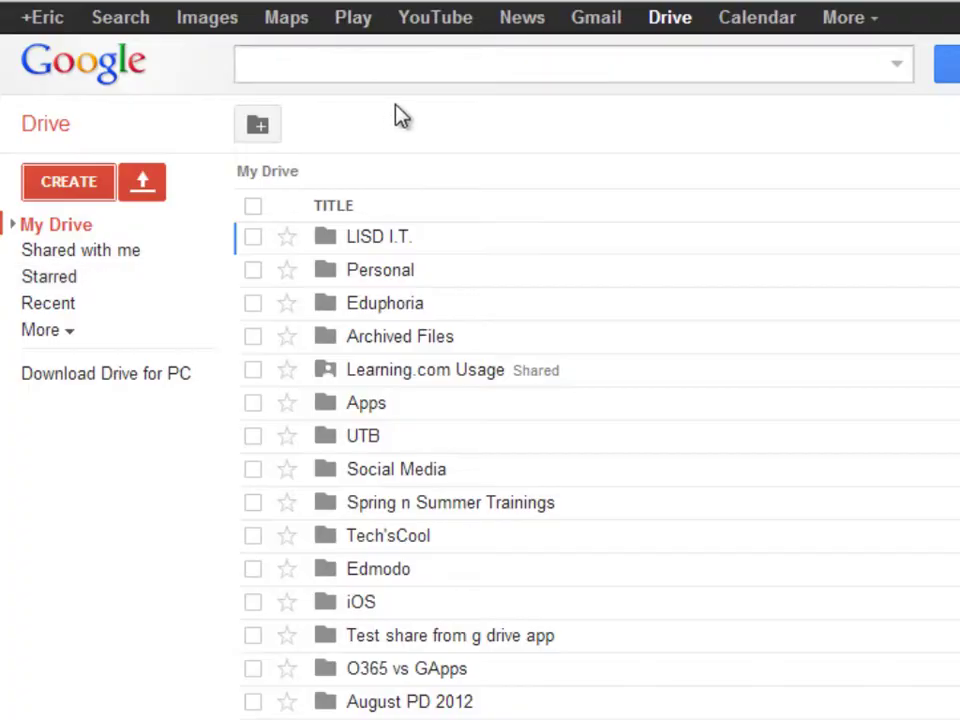
Choose TEST Lesson Planner 2011-2012.docx from the Desktop as the file to upload
{"action": "left_click", "coordinate": [143, 183]}
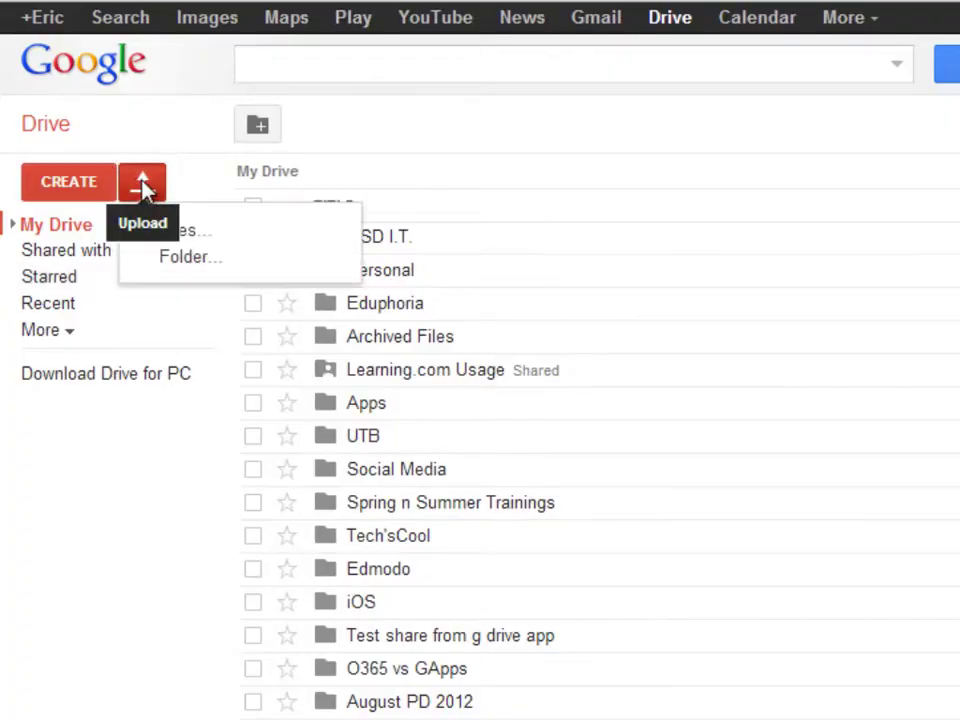
{"action": "left_click", "coordinate": [191, 239]}
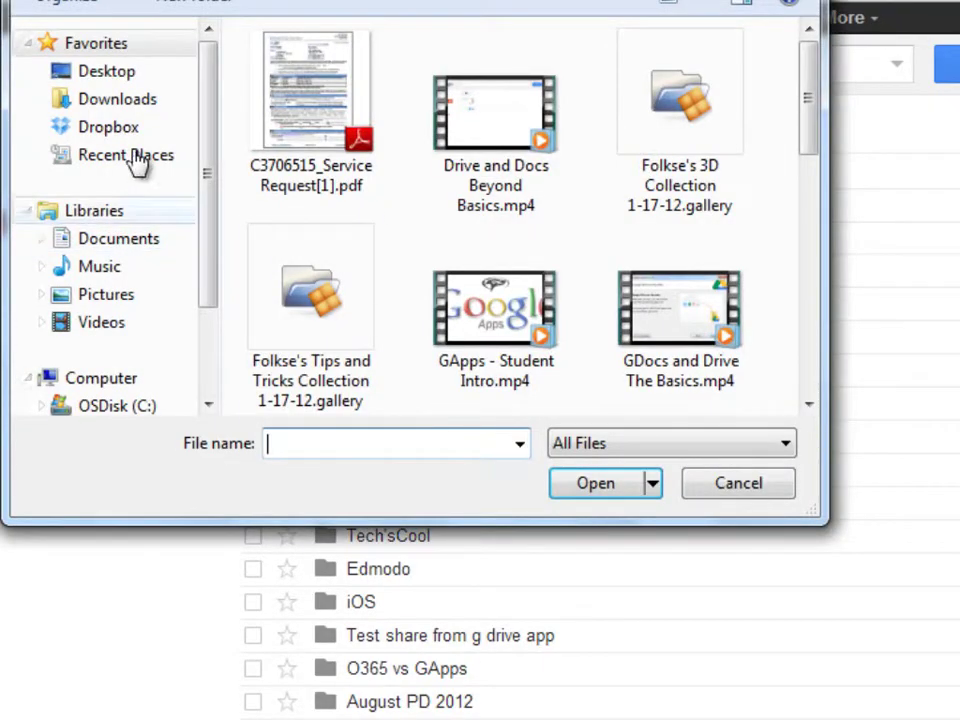
{"action": "left_click", "coordinate": [106, 76]}
{"action": "left_click_drag", "start_coordinate": [808, 108], "coordinate": [808, 392]}
{"action": "left_click", "coordinate": [375, 321]}
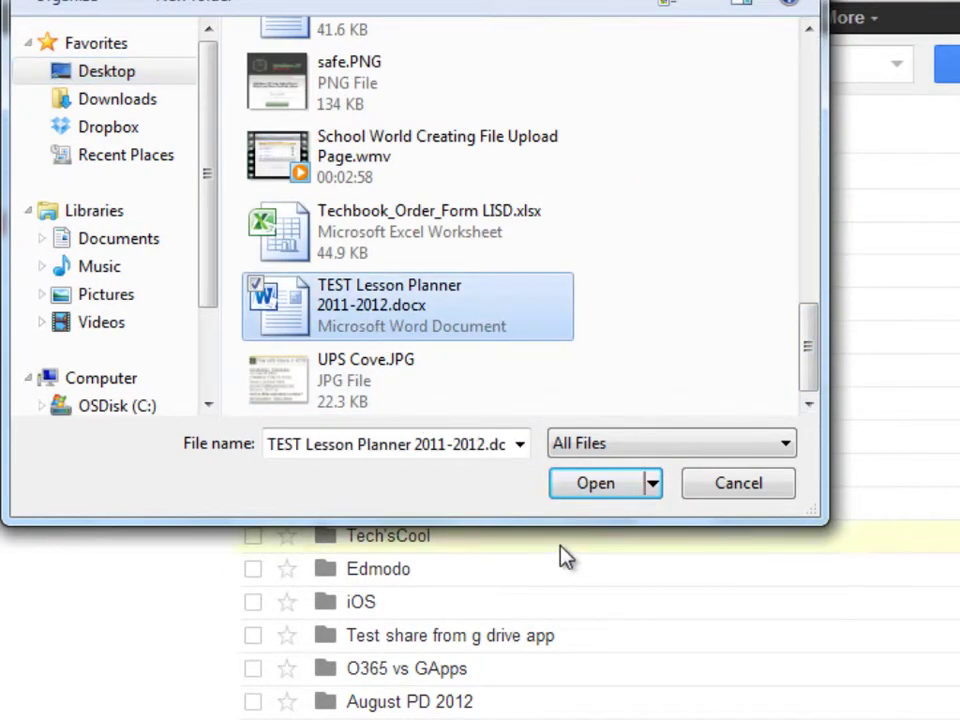
{"action": "left_click", "coordinate": [616, 488]}
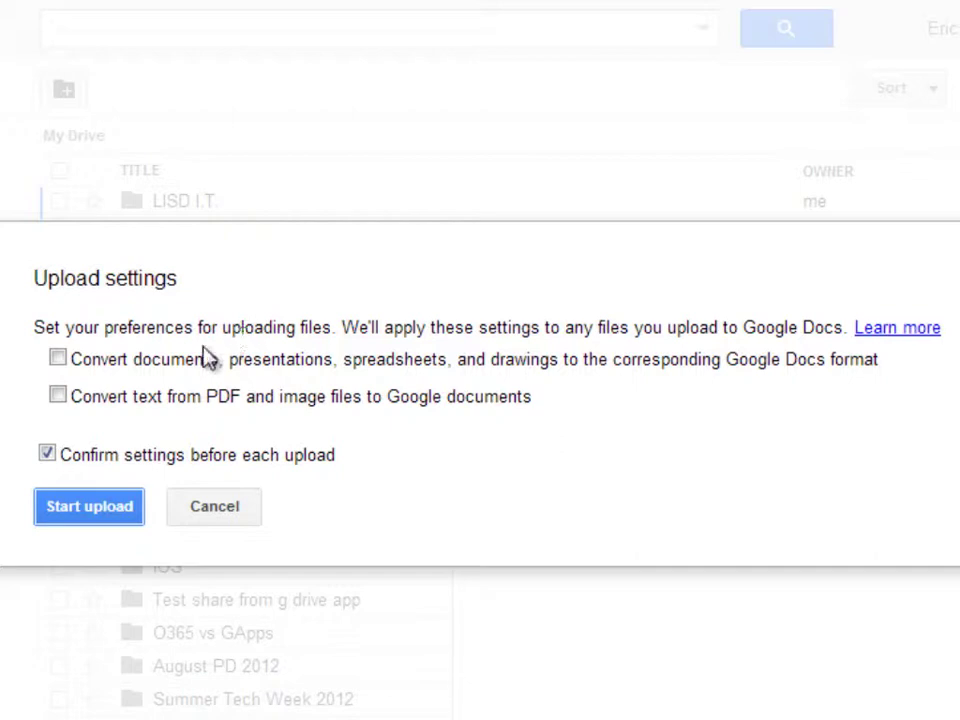
Turn on conversion to Google Docs format, upload, and open 'TEST Lesson Planner 2011-2012'
{"action": "left_click", "coordinate": [58, 360]}
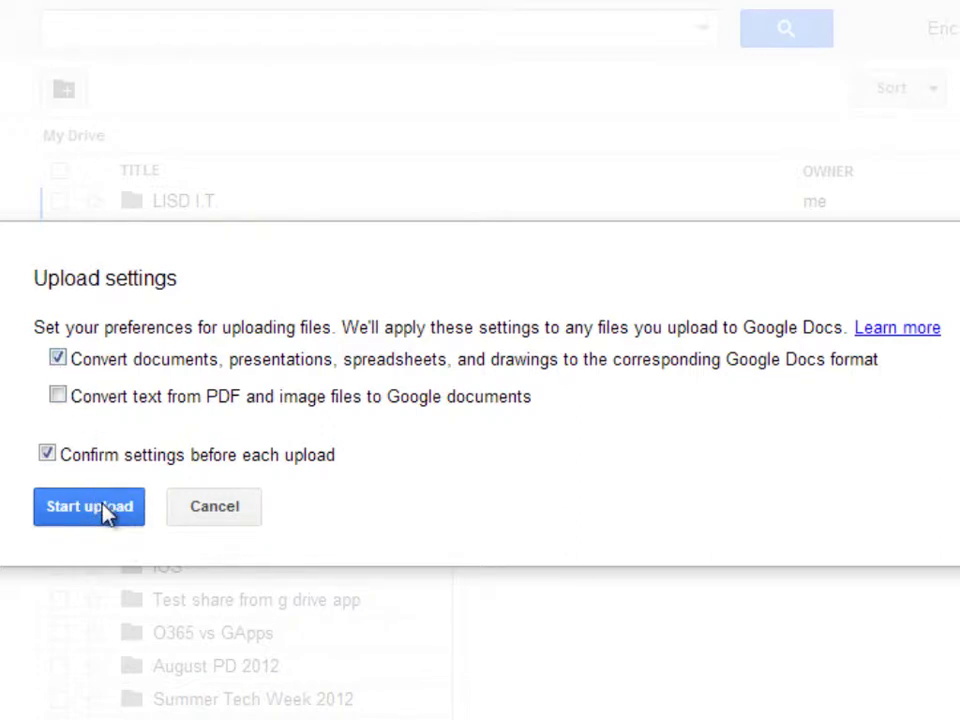
{"action": "left_click", "coordinate": [105, 510]}
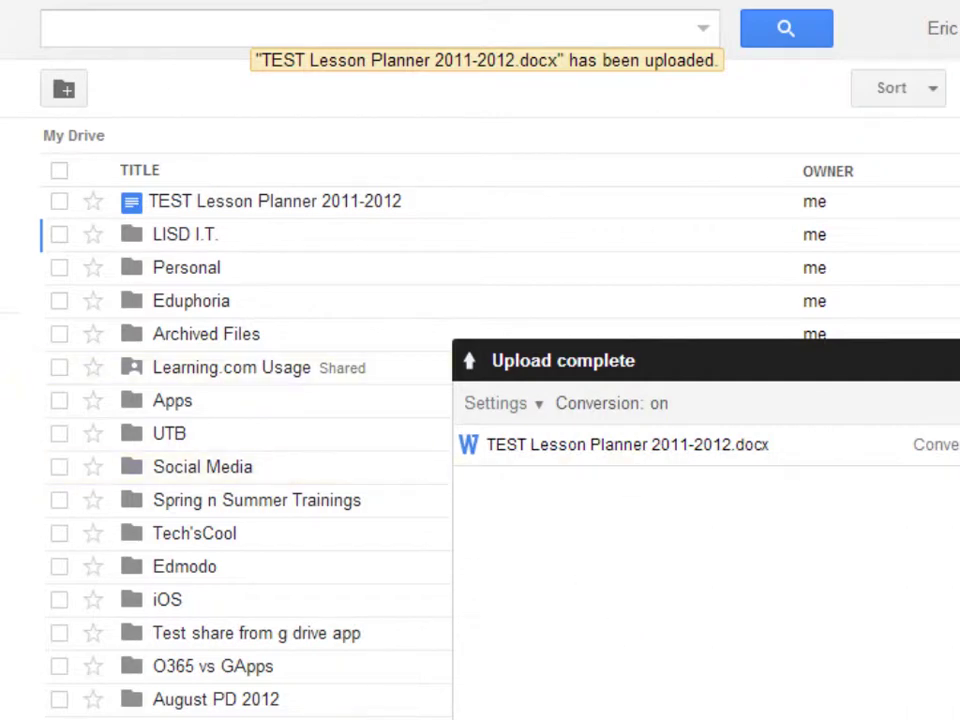
{"action": "left_click", "coordinate": [220, 202]}
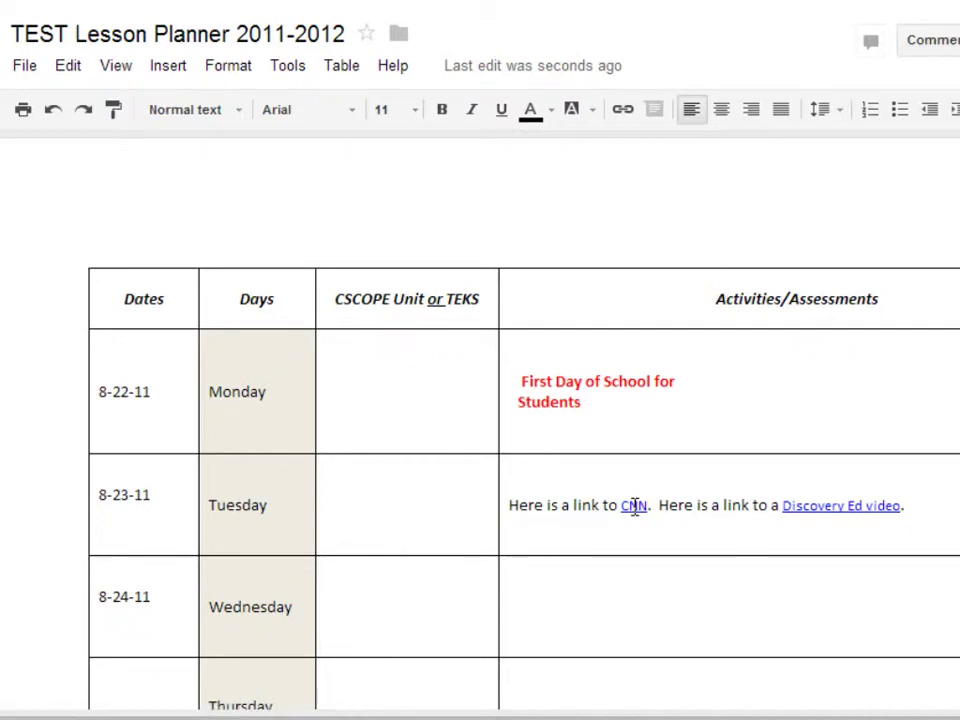
Follow the planner's CNN link to confirm it opens cnn.com, then return to the document
{"action": "left_click", "coordinate": [634, 507]}
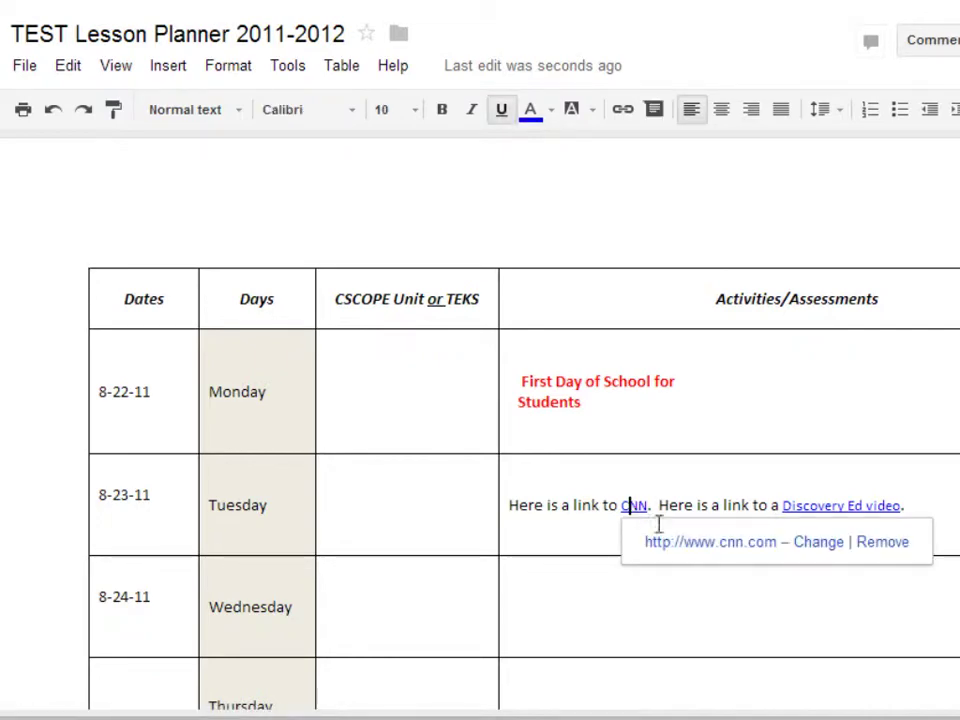
{"action": "left_click", "coordinate": [702, 556]}
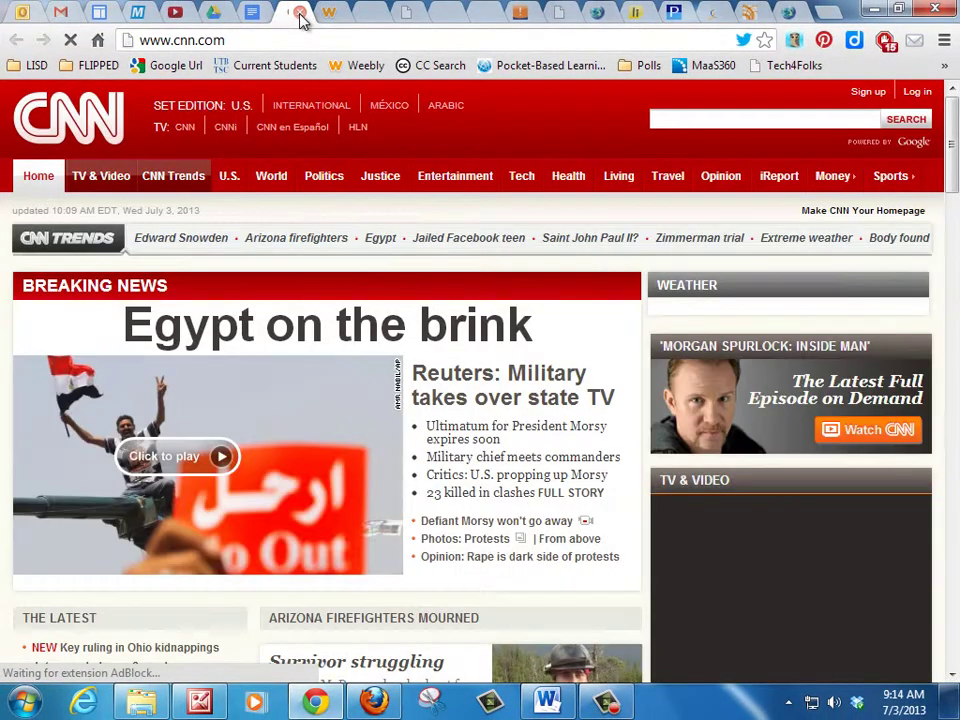
{"action": "left_click", "coordinate": [300, 17]}
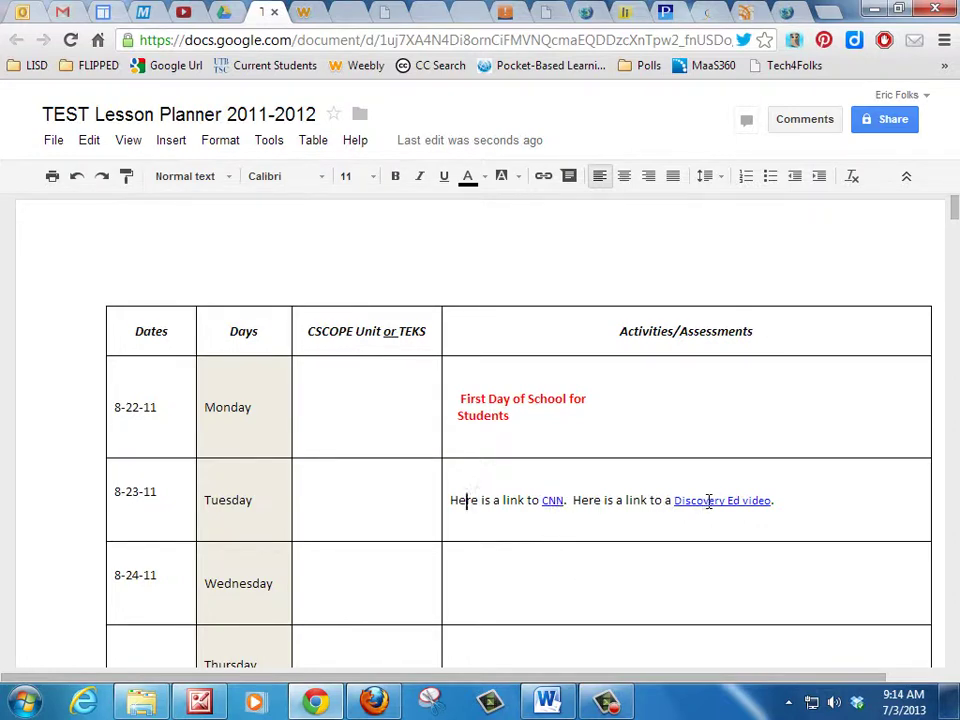
Compare the Google Docs planner with the Word original, then open and dismiss the File menu
{"action": "left_click", "coordinate": [547, 703]}
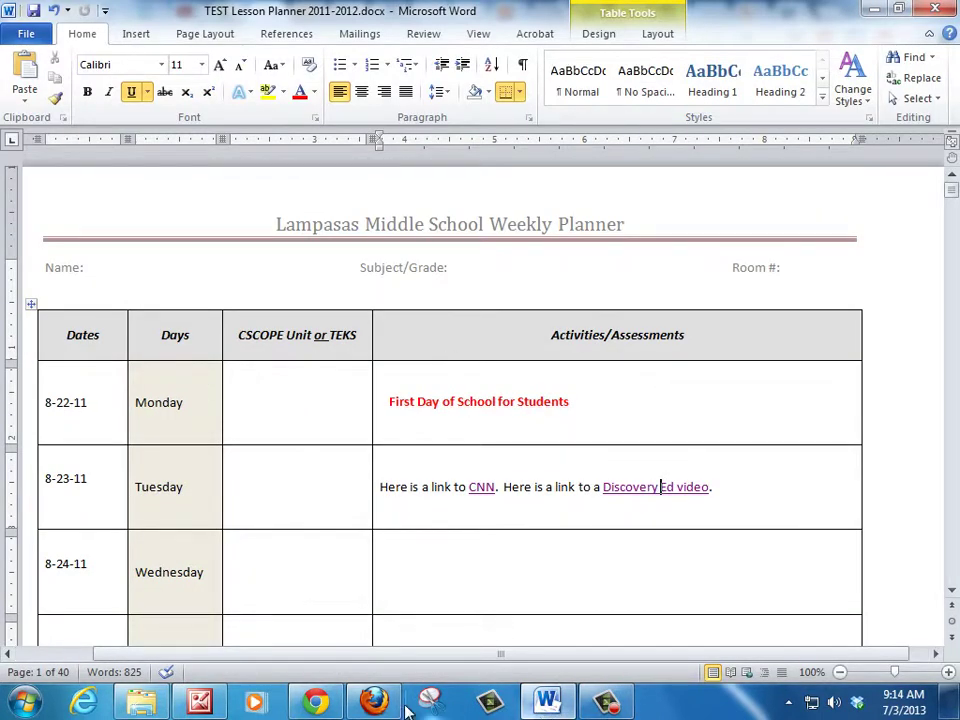
{"action": "left_click", "coordinate": [315, 703]}
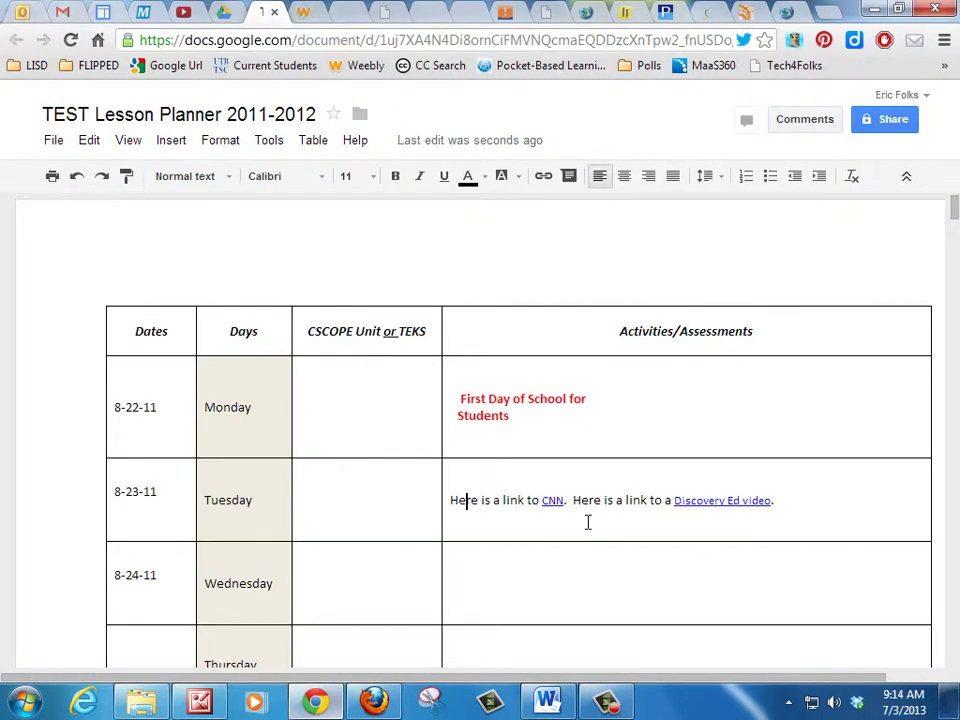
{"action": "left_click", "coordinate": [53, 142]}
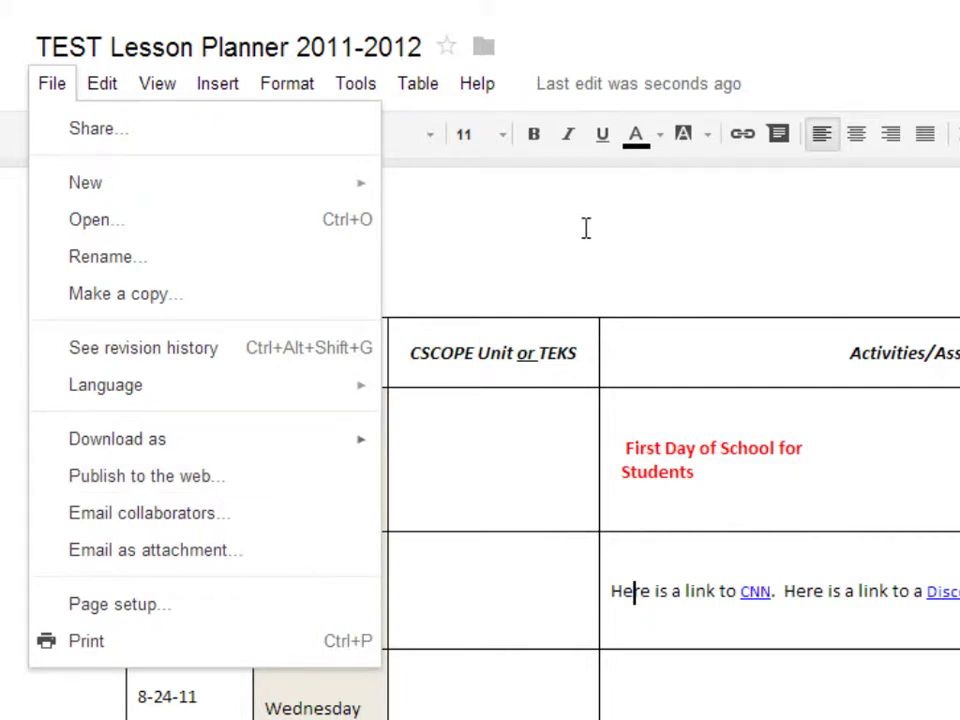
{"action": "left_click", "coordinate": [606, 255]}
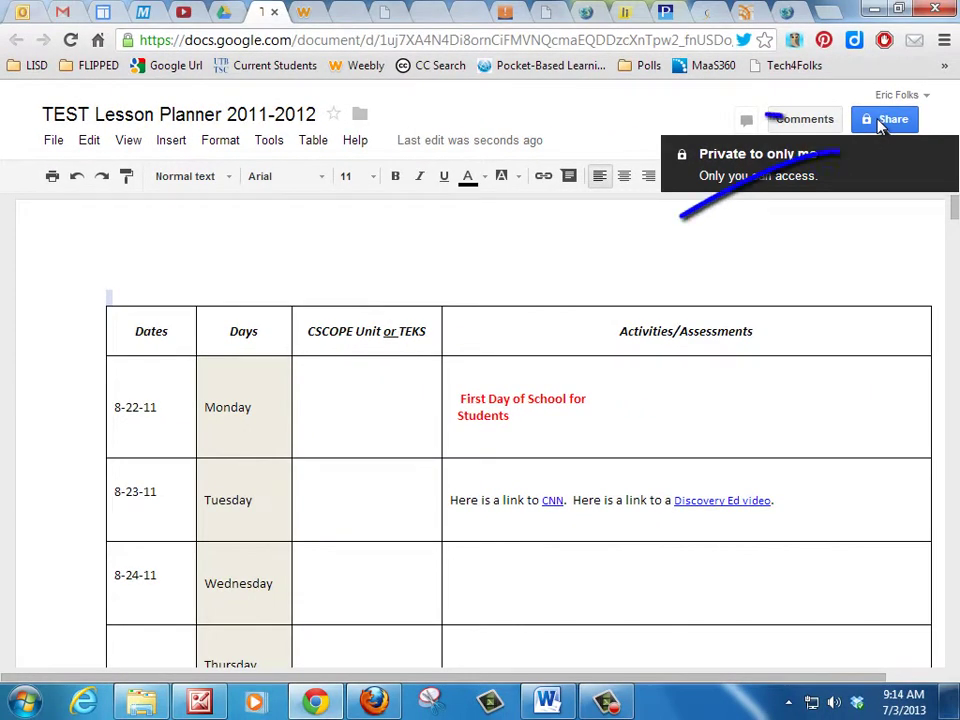
Change the planner's sharing from private to 'Anyone with the link' can view
{"action": "left_click", "coordinate": [882, 124]}
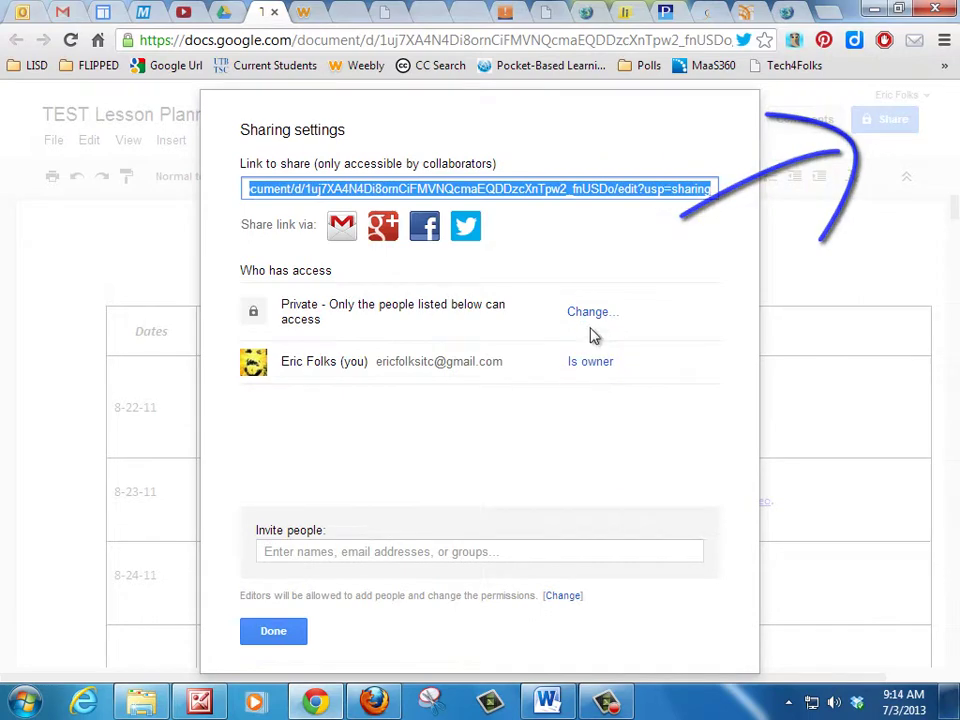
{"action": "left_click", "coordinate": [590, 314]}
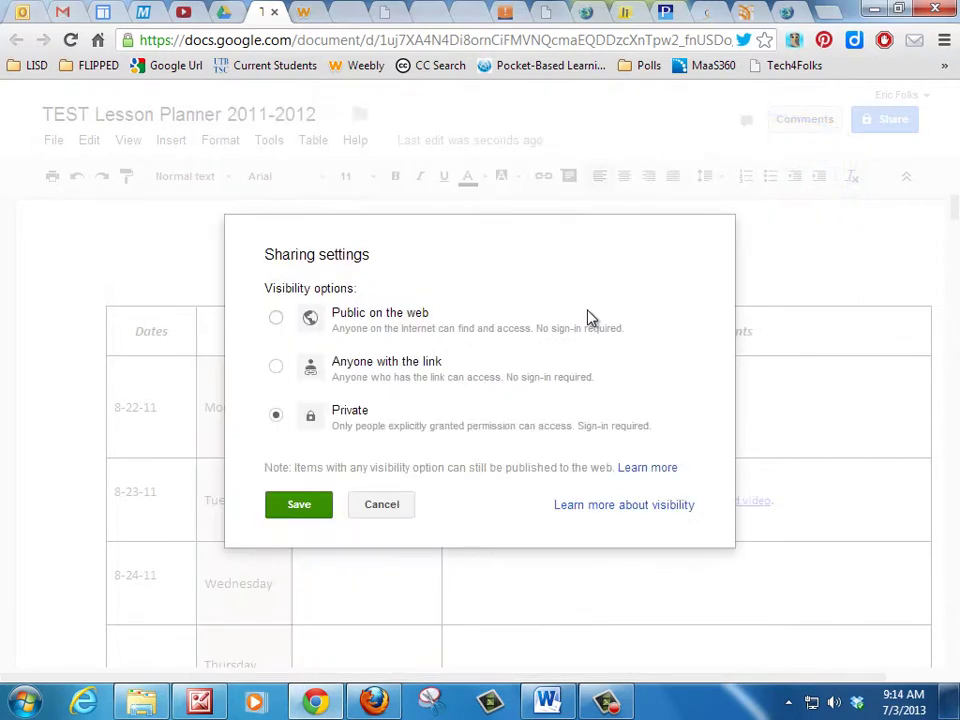
{"action": "left_click", "coordinate": [277, 366]}
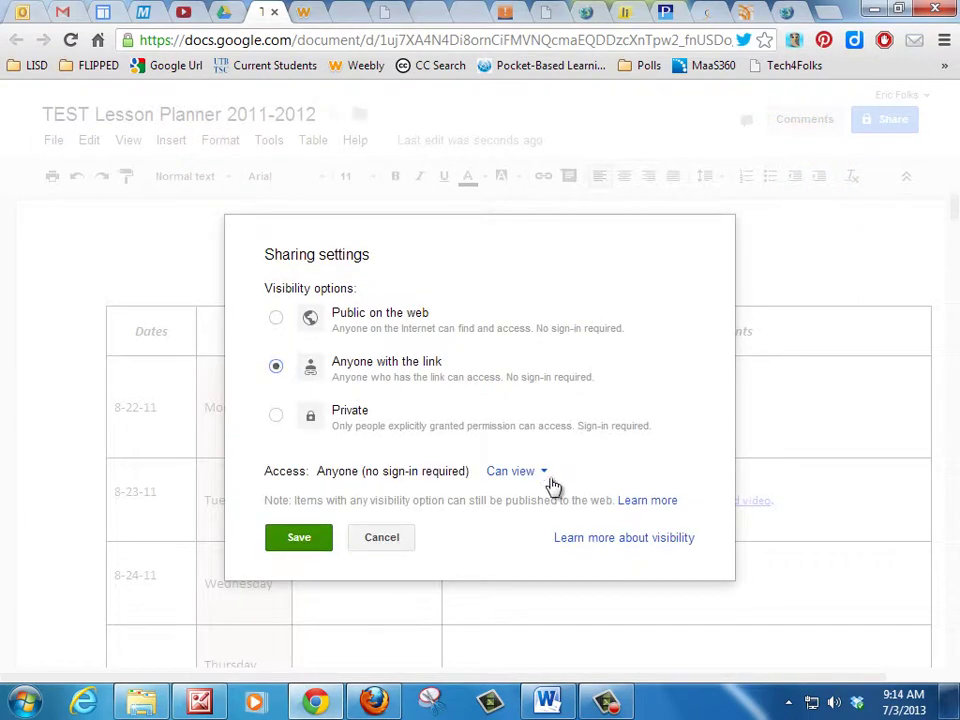
{"action": "left_click", "coordinate": [300, 540]}
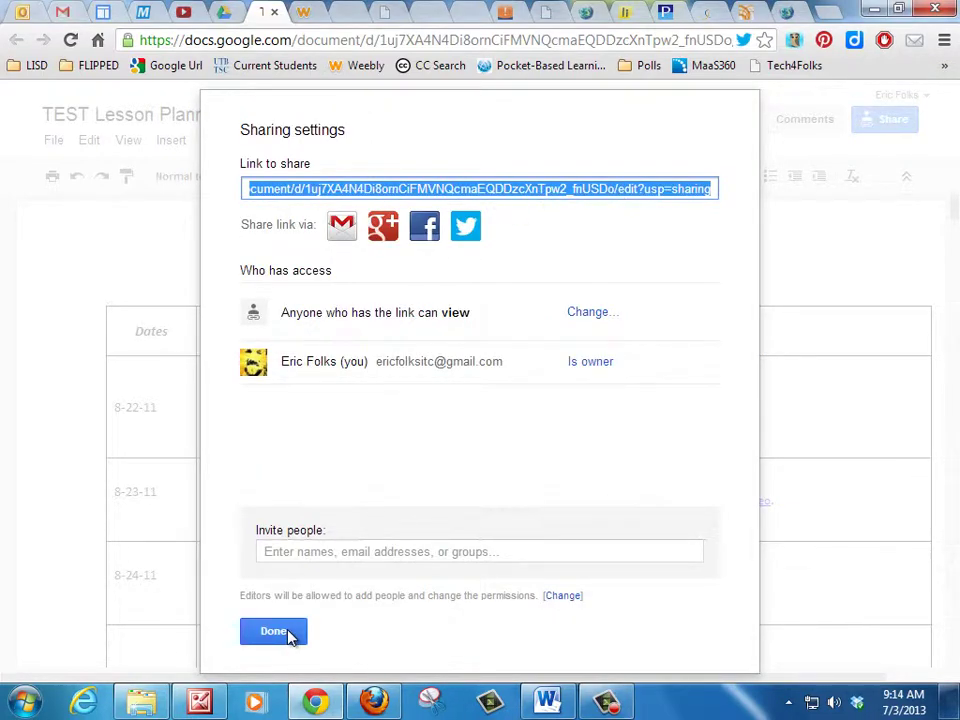
{"action": "left_click", "coordinate": [275, 631]}
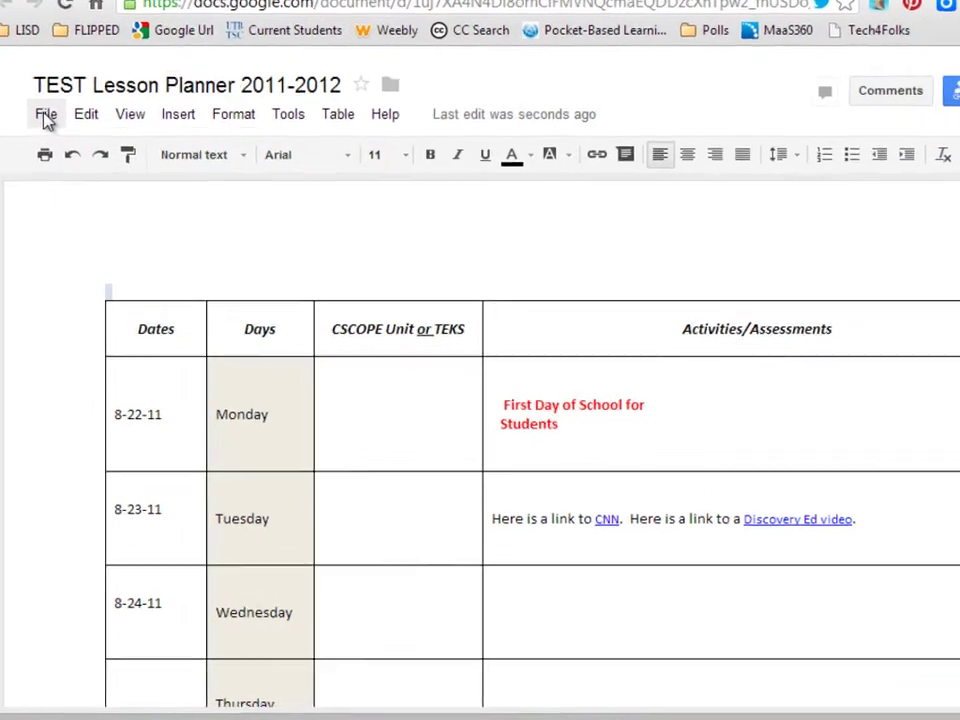
Publish the lesson planner to the web from File > Publish to the web
{"action": "left_click", "coordinate": [54, 141]}
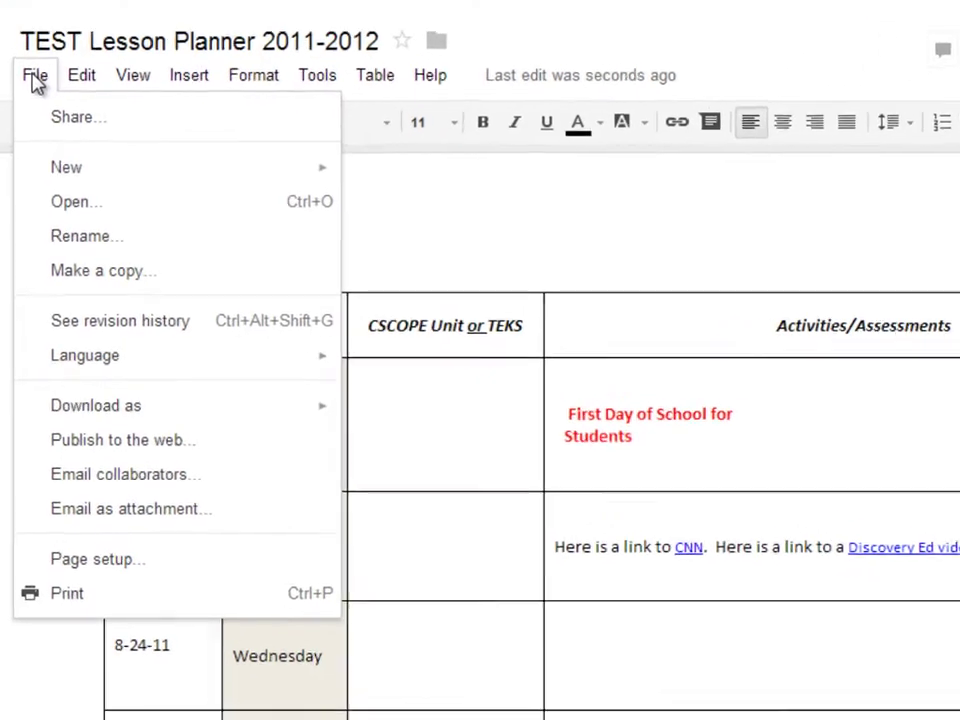
{"action": "left_click", "coordinate": [192, 455]}
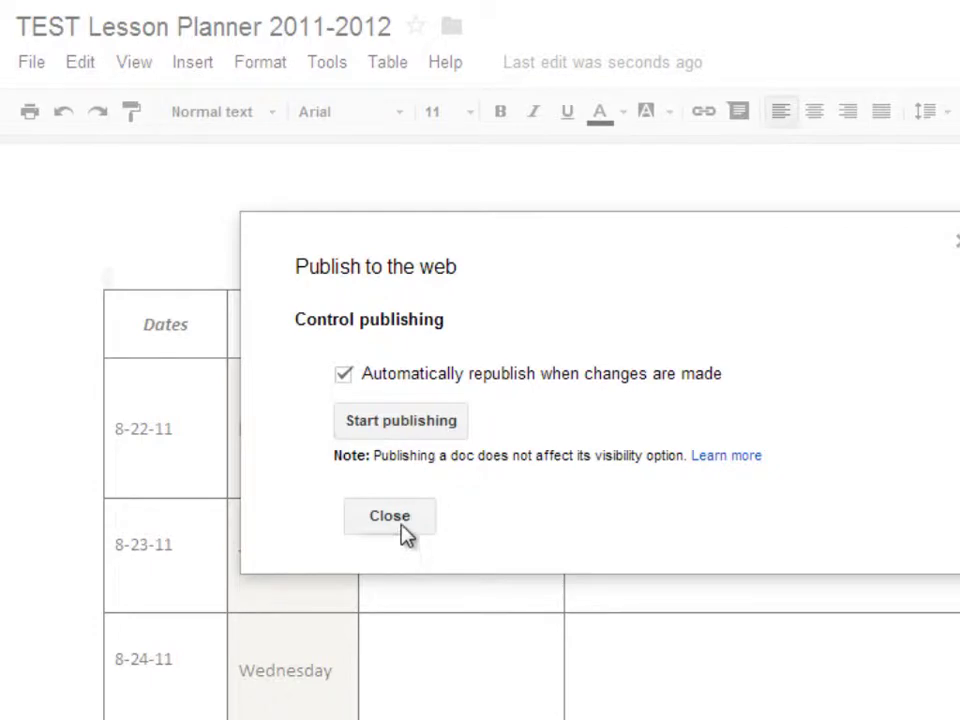
{"action": "left_click", "coordinate": [410, 421]}
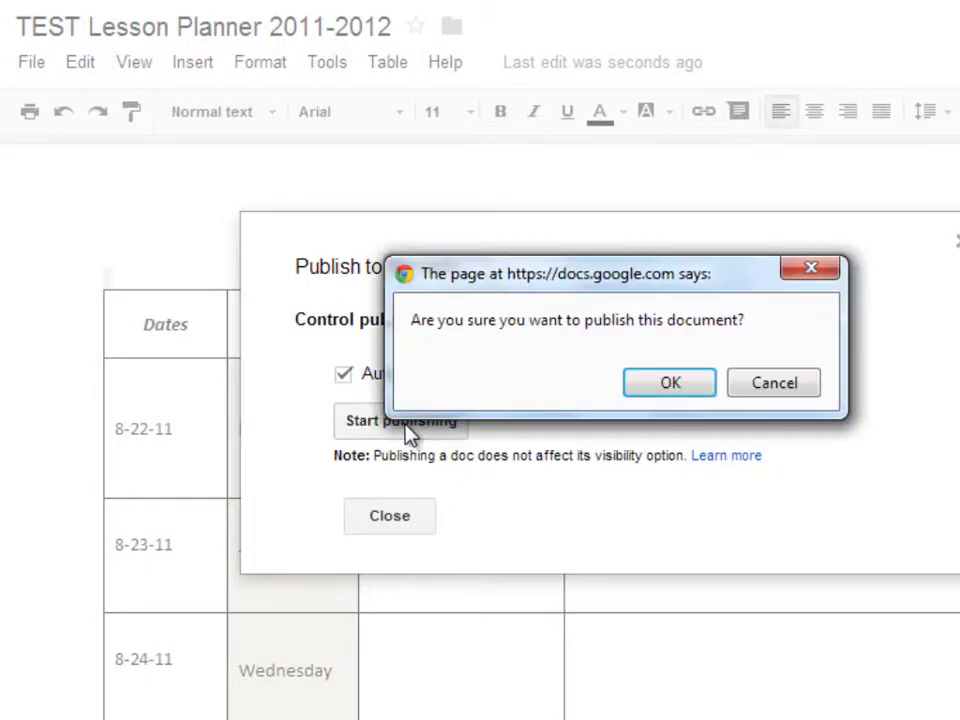
{"action": "left_click", "coordinate": [684, 390]}
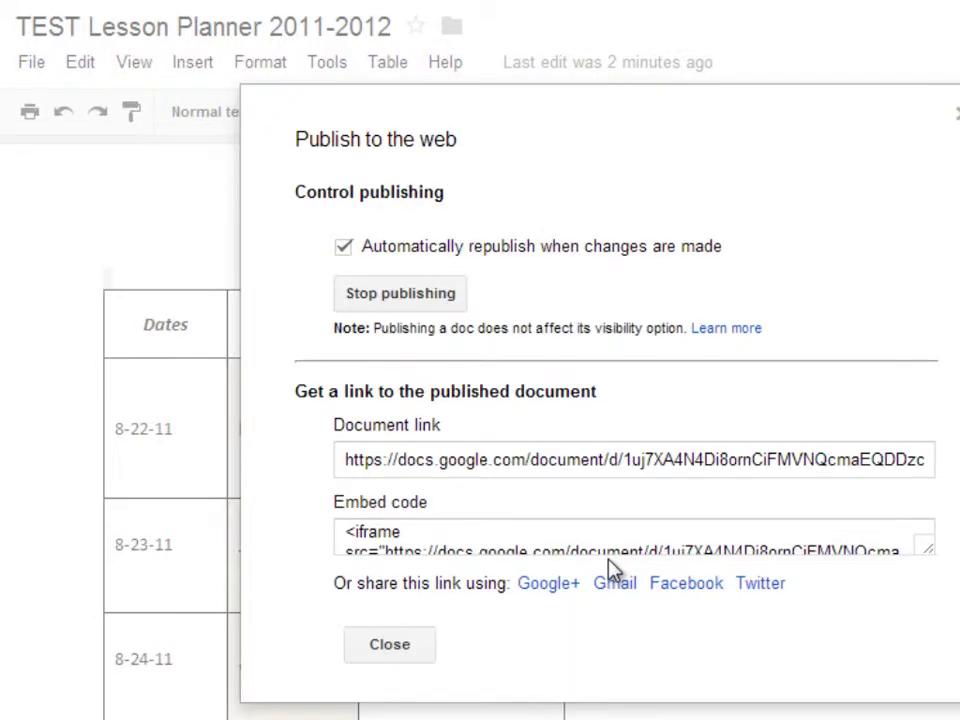
Copy the published Document link, close the publishing settings, and open a new browser tab
{"action": "left_click", "coordinate": [408, 468]}
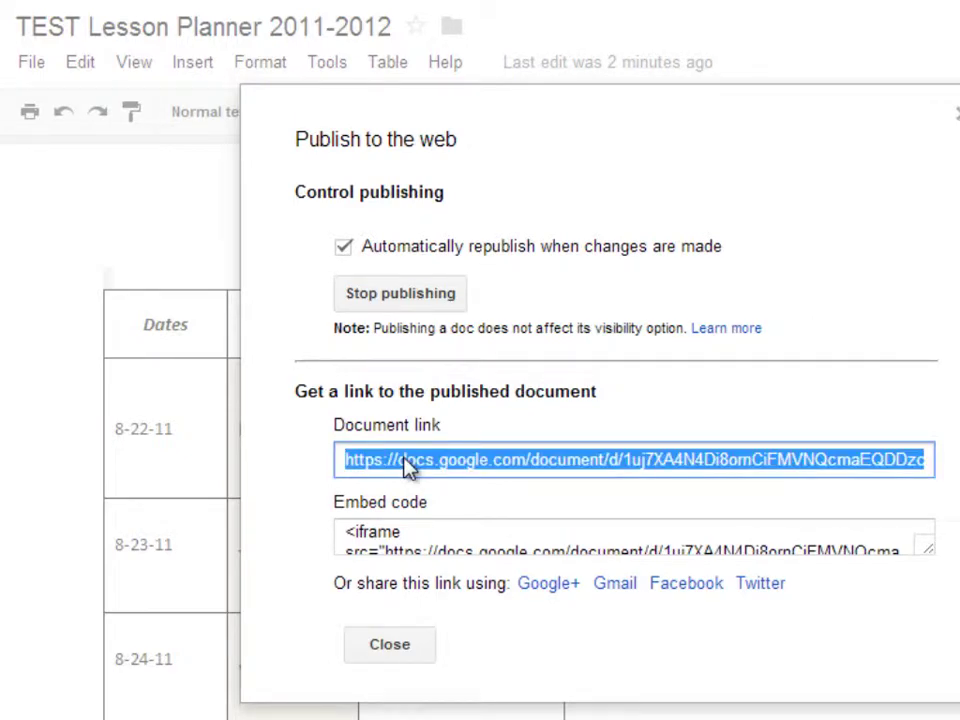
{"action": "right_click", "coordinate": [408, 468]}
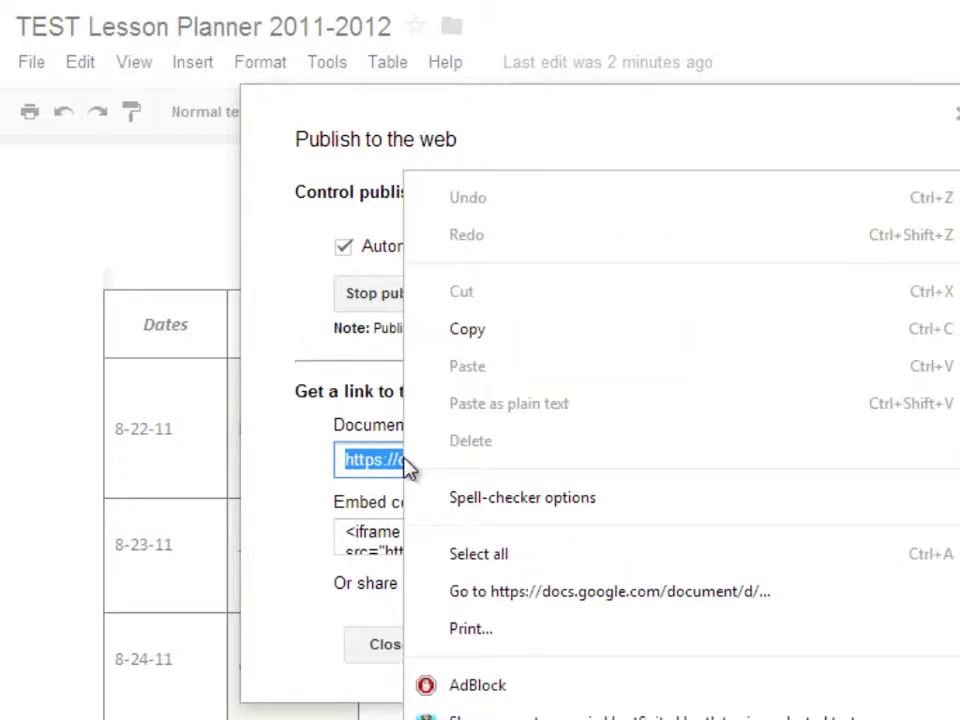
{"action": "left_click", "coordinate": [462, 335]}
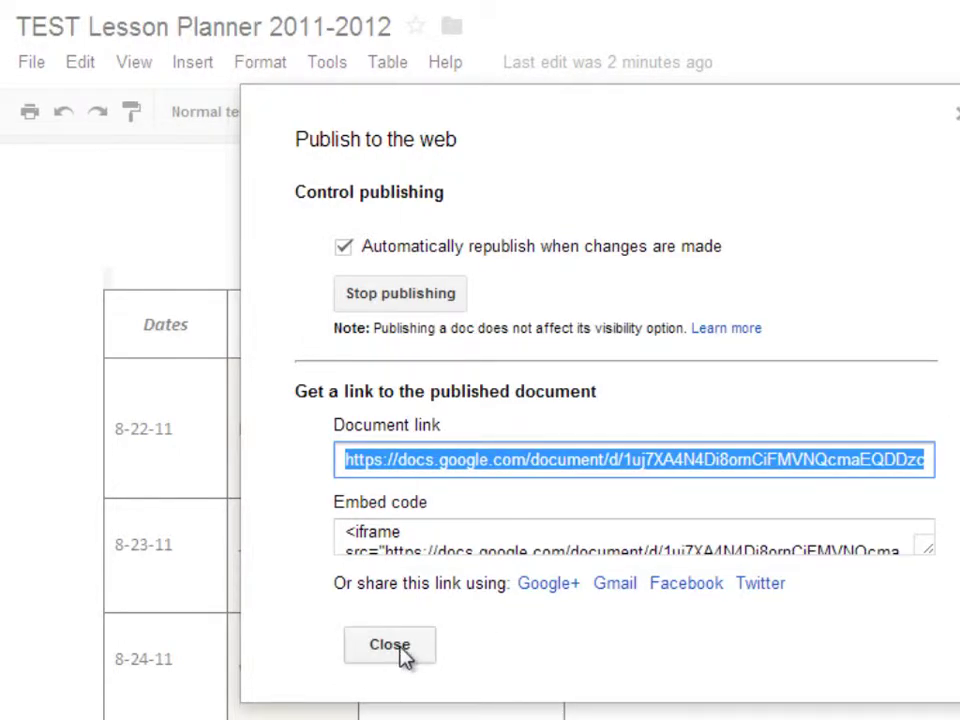
{"action": "left_click", "coordinate": [401, 652]}
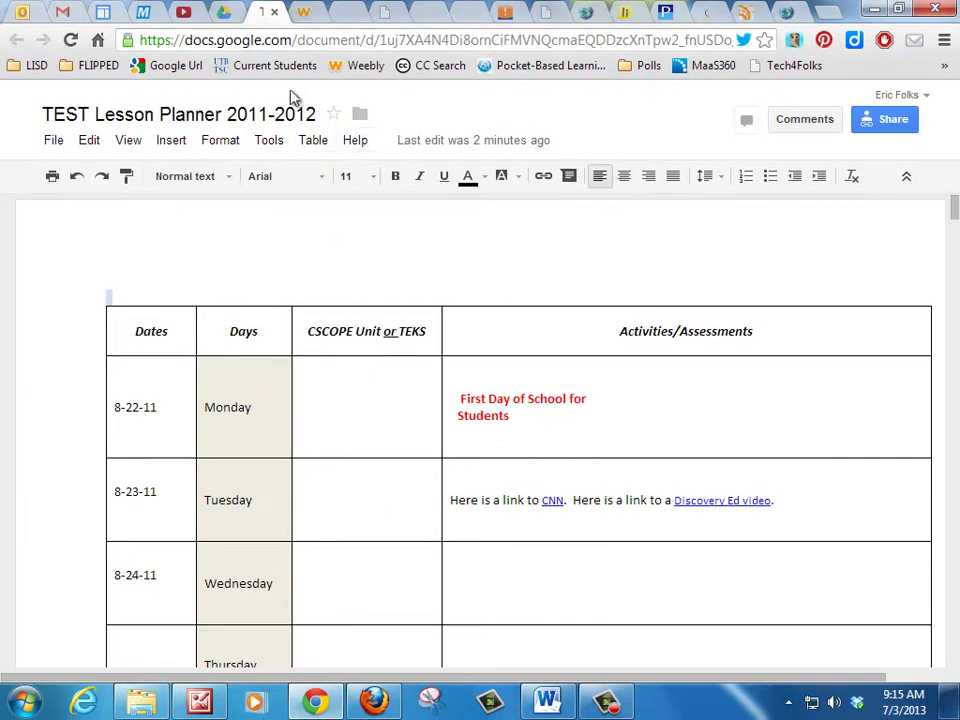
{"action": "left_click", "coordinate": [829, 14]}
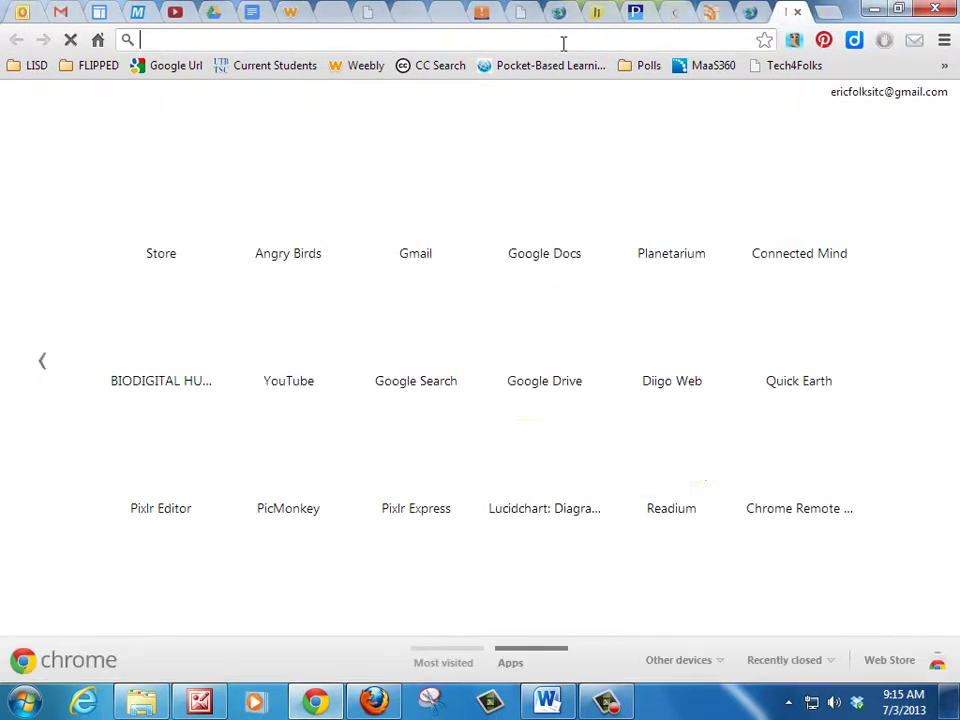
Load the published lesson planner by pasting its copied URL into the address bar
{"action": "right_click", "coordinate": [568, 39]}
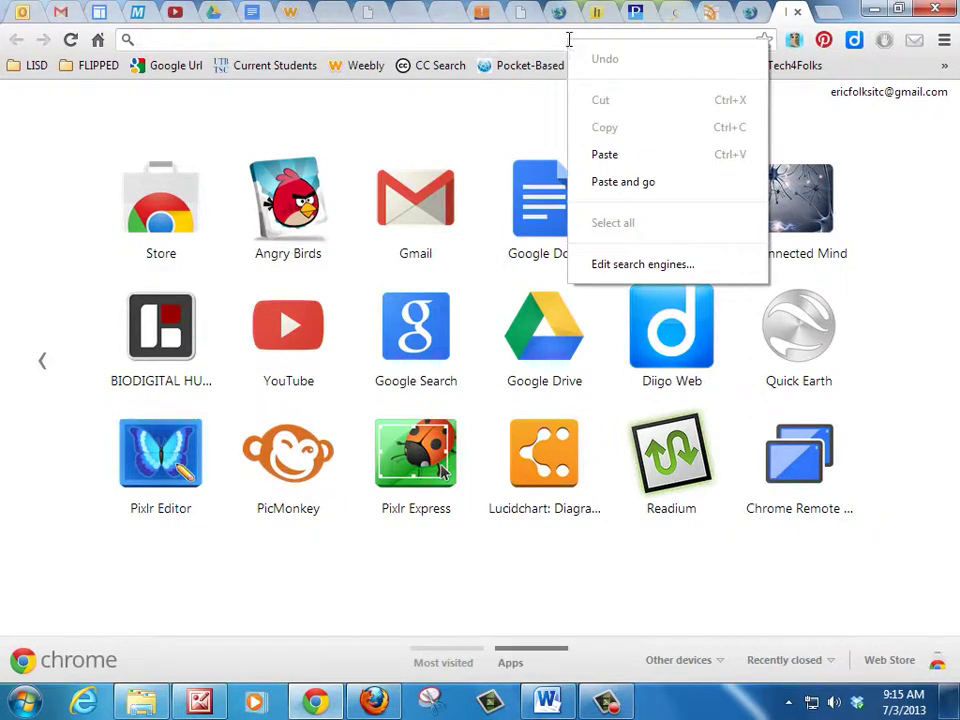
{"action": "left_click", "coordinate": [604, 154]}
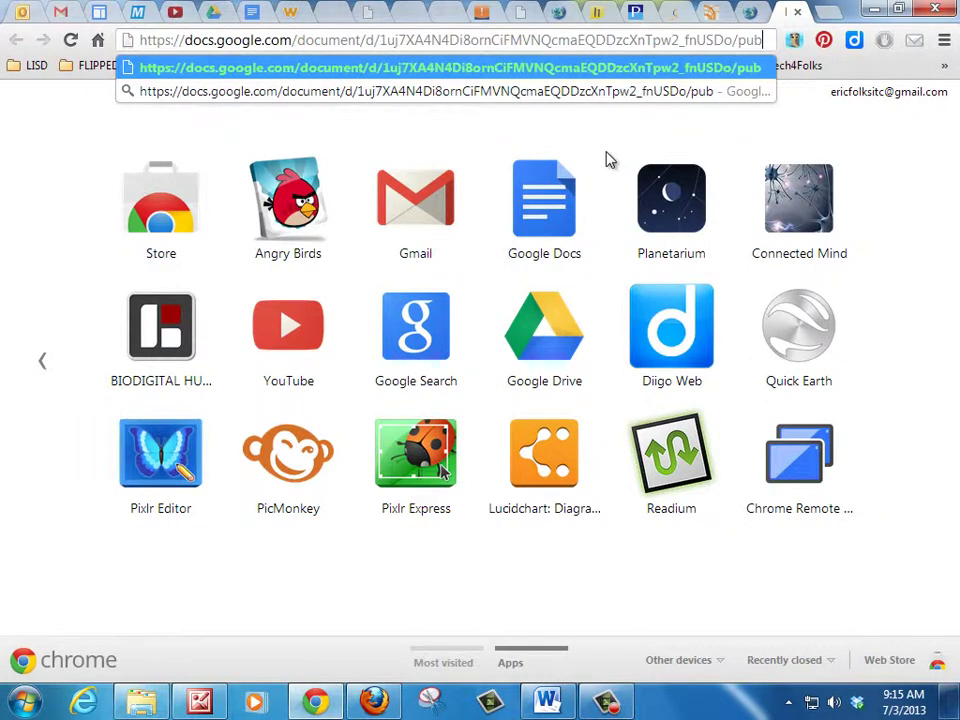
{"action": "key", "text": "Return"}
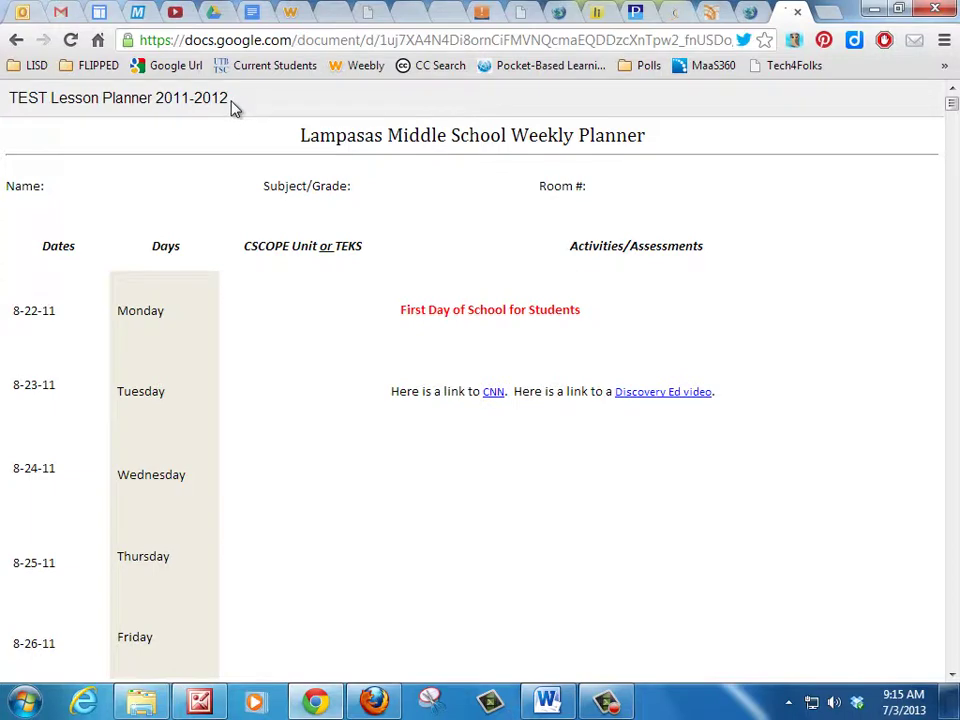
{"action": "scroll", "coordinate": [236, 216], "scroll_direction": "down", "scroll_amount": 3}
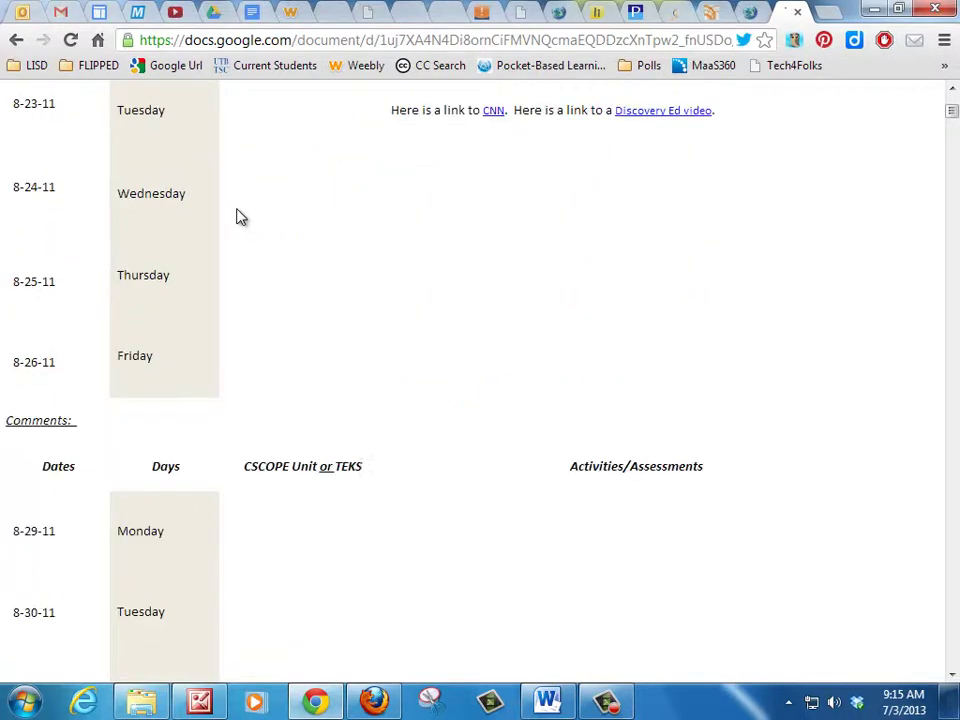
{"action": "scroll", "coordinate": [240, 217], "scroll_direction": "down", "scroll_amount": 1}
{"action": "scroll", "coordinate": [240, 217], "scroll_direction": "up", "scroll_amount": 4}
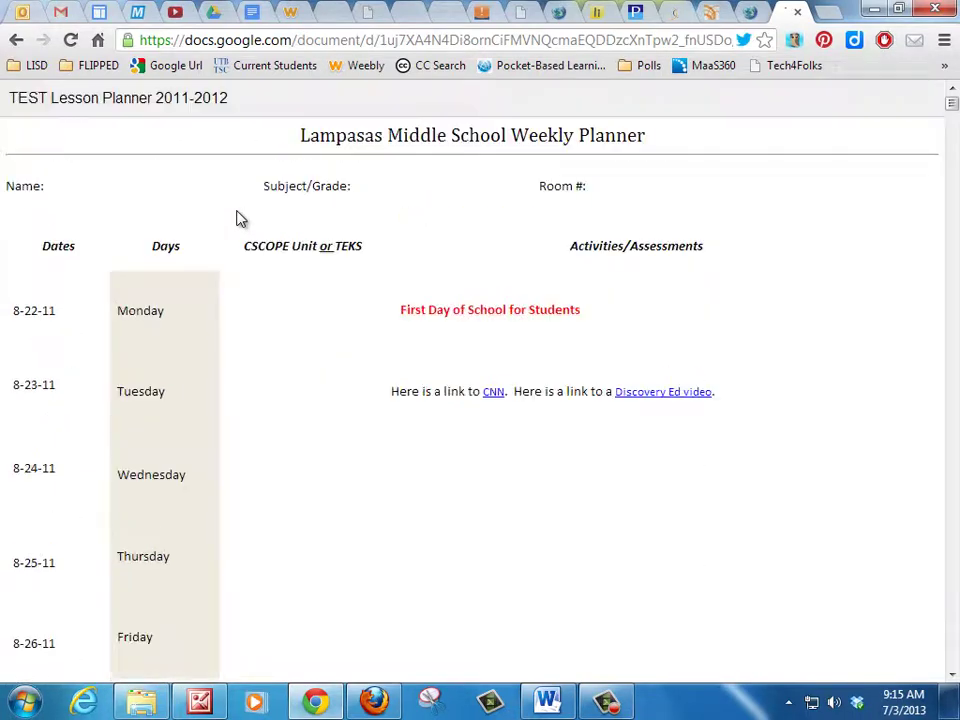
Test the CNN and Discovery Ed video links, then switch back to the editable planner
{"action": "left_click", "coordinate": [495, 395]}
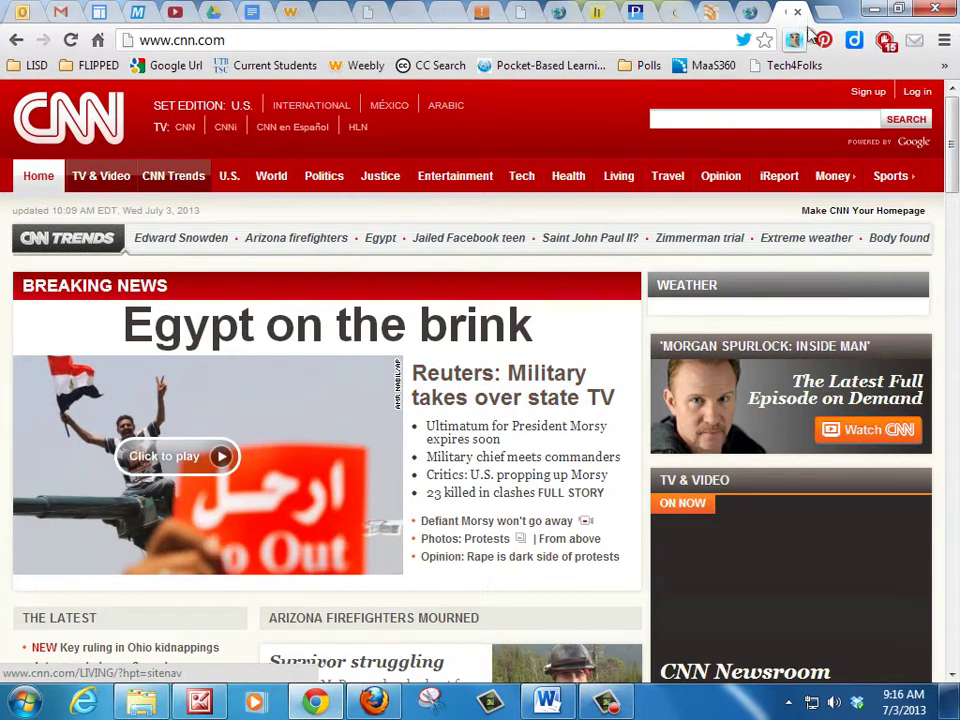
{"action": "left_click", "coordinate": [16, 40]}
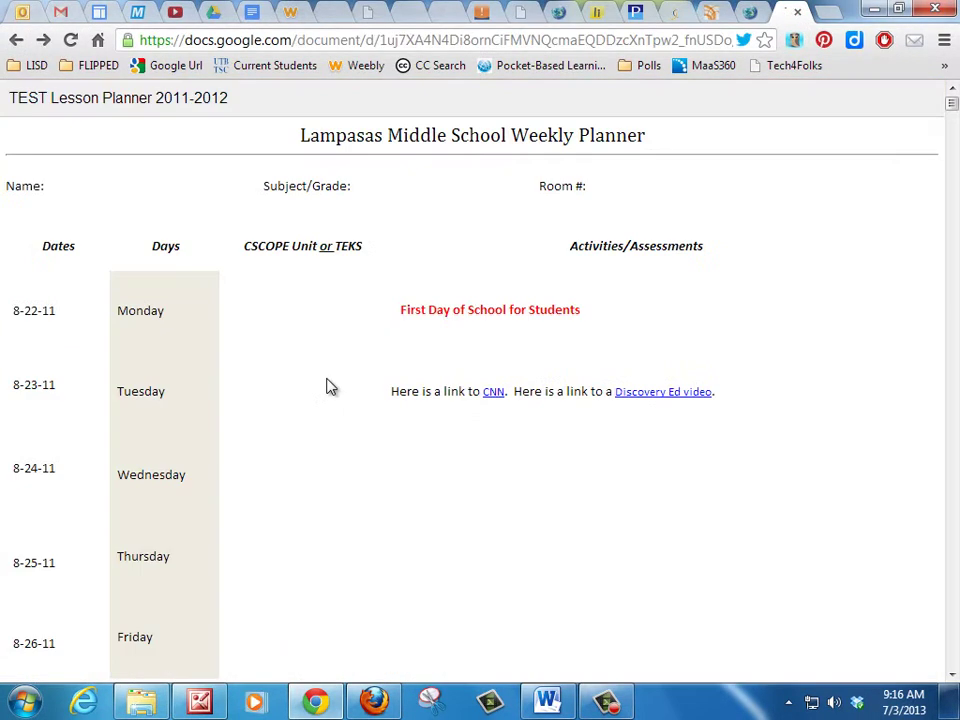
{"action": "left_click", "coordinate": [670, 392]}
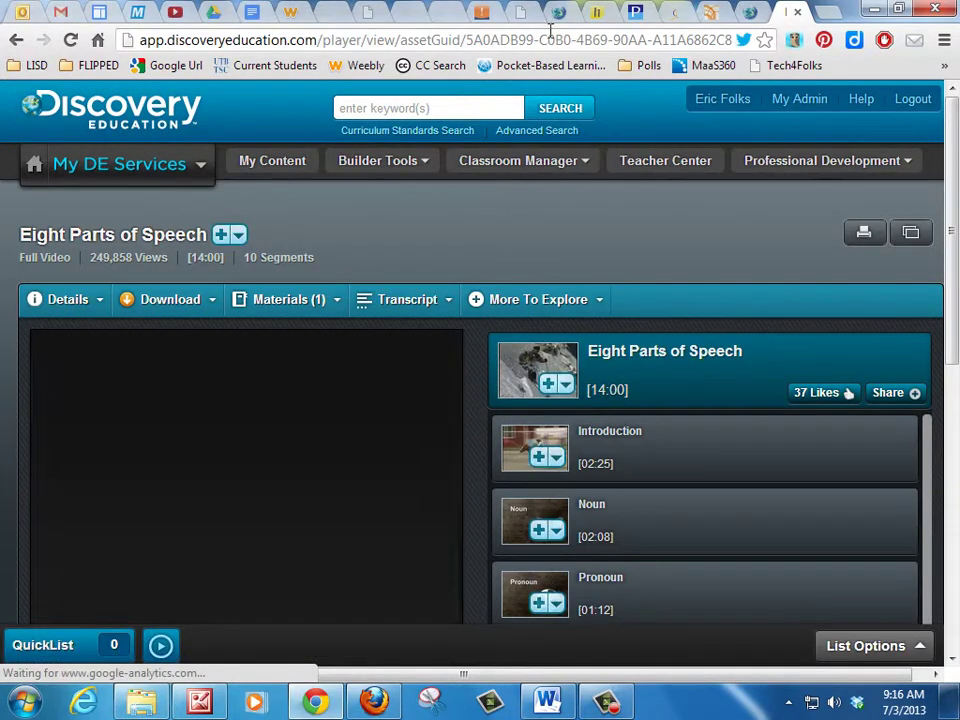
{"action": "left_click", "coordinate": [16, 40]}
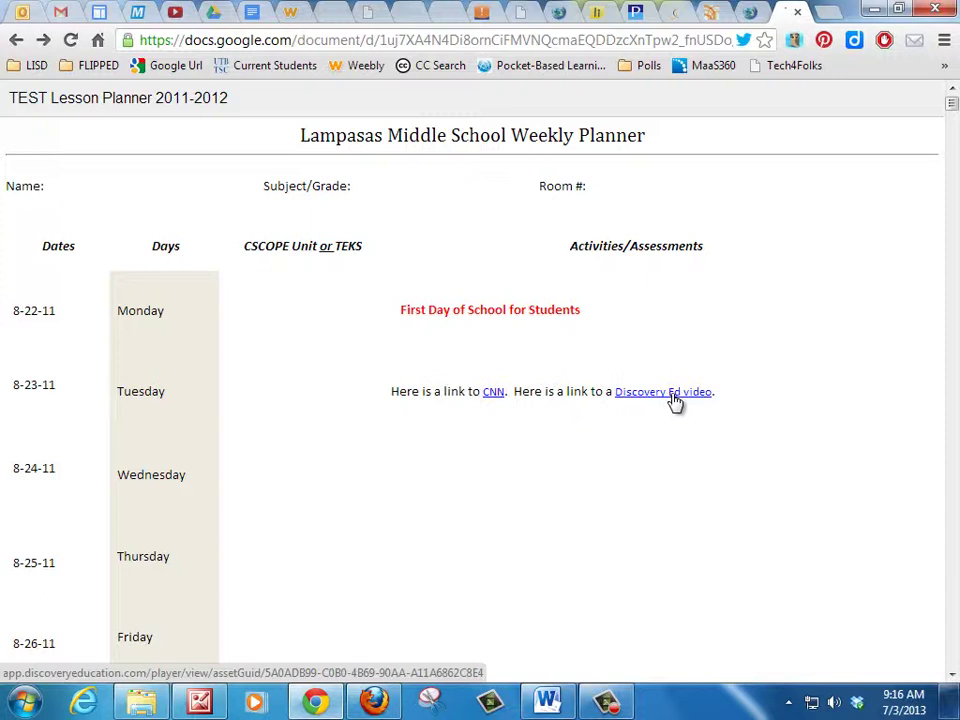
{"action": "left_click", "coordinate": [254, 14]}
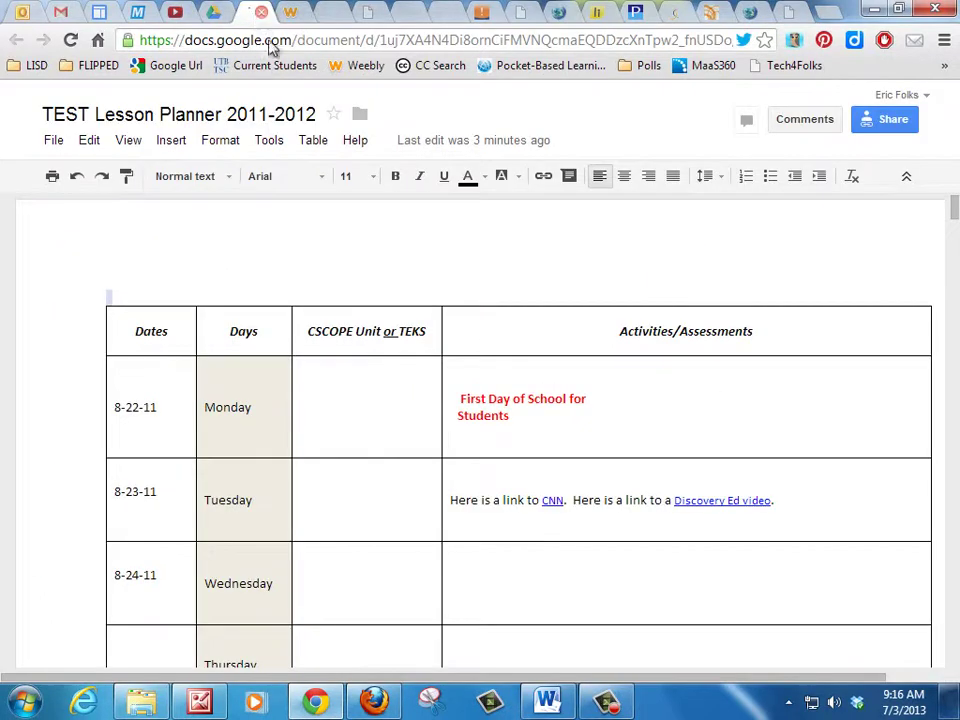
Type 'Link to Box.com' in the Wednesday Activities cell and load box.com in a new tab
{"action": "left_click", "coordinate": [487, 580]}
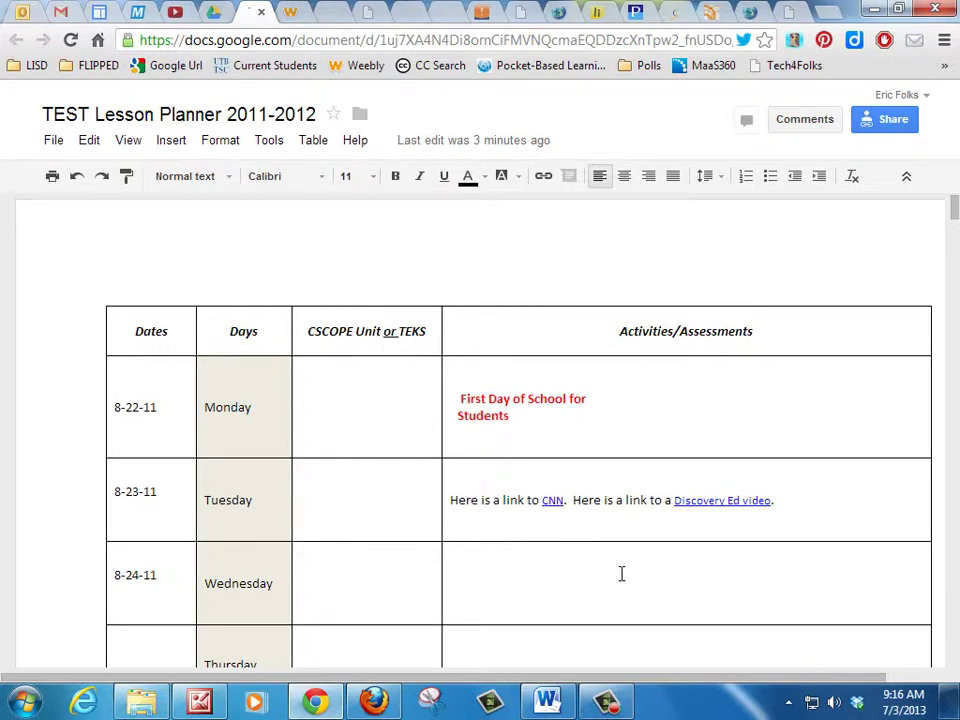
{"action": "type", "text": "Link to"}
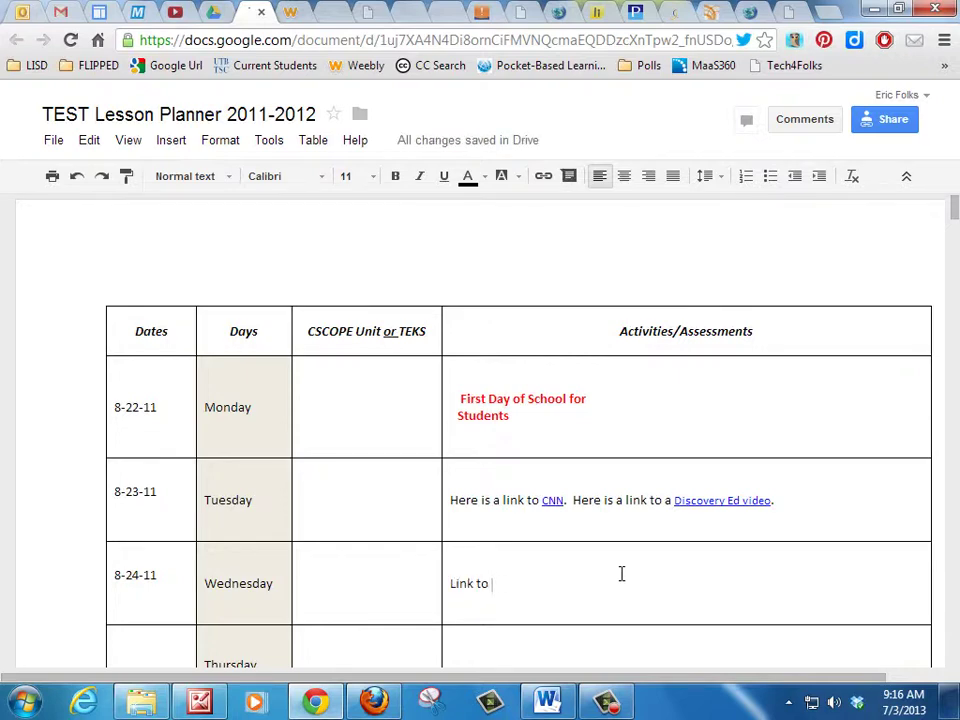
{"action": "type", "text": " Box.com"}
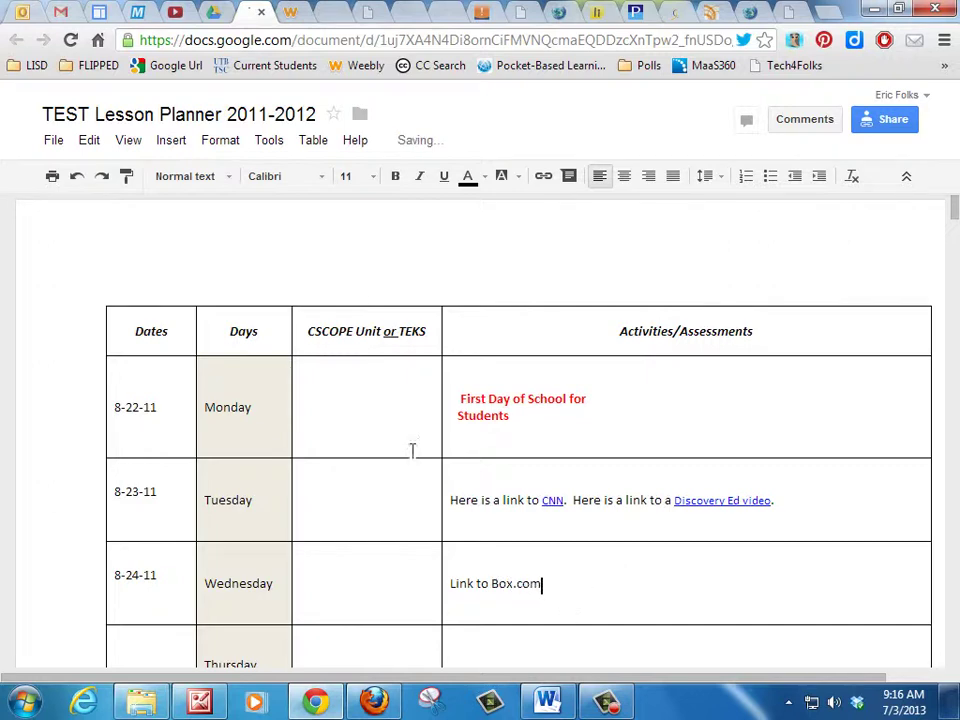
{"action": "left_click", "coordinate": [825, 12]}
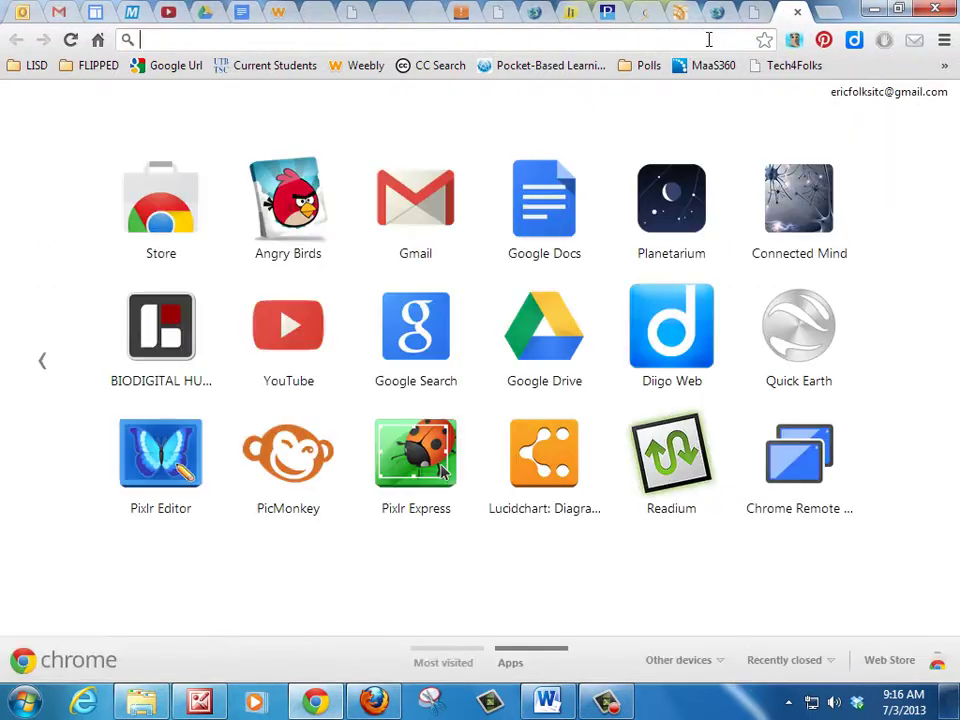
{"action": "type", "text": "box"}
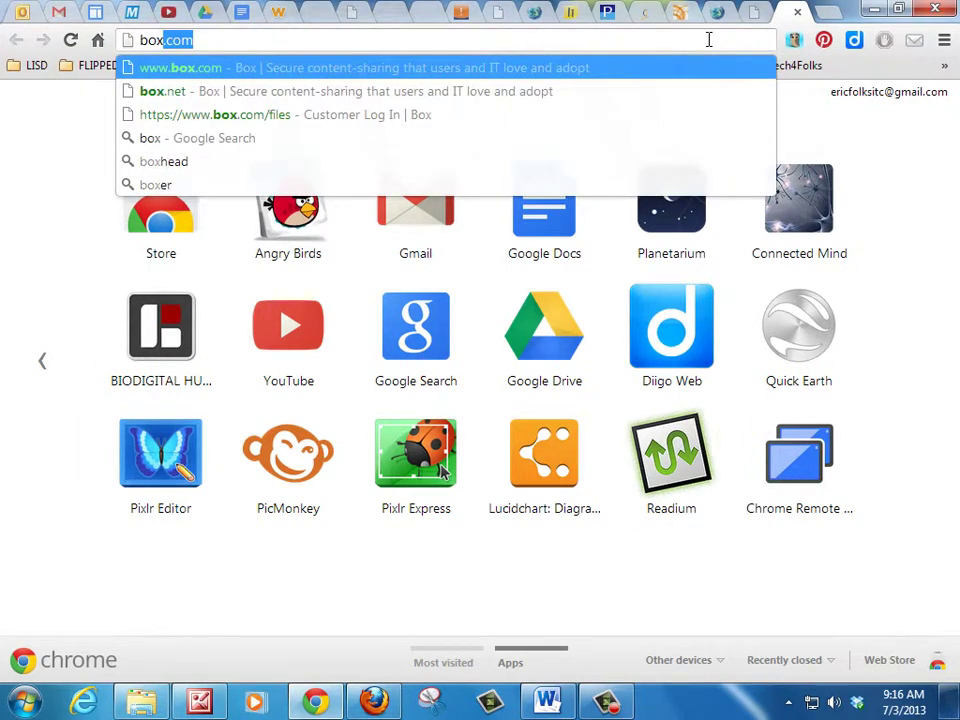
{"action": "key", "text": "Return"}
Copy the box.com address, select 'Box.com' in the Wednesday cell, and compare with the Word planner
{"action": "left_click", "coordinate": [178, 42]}
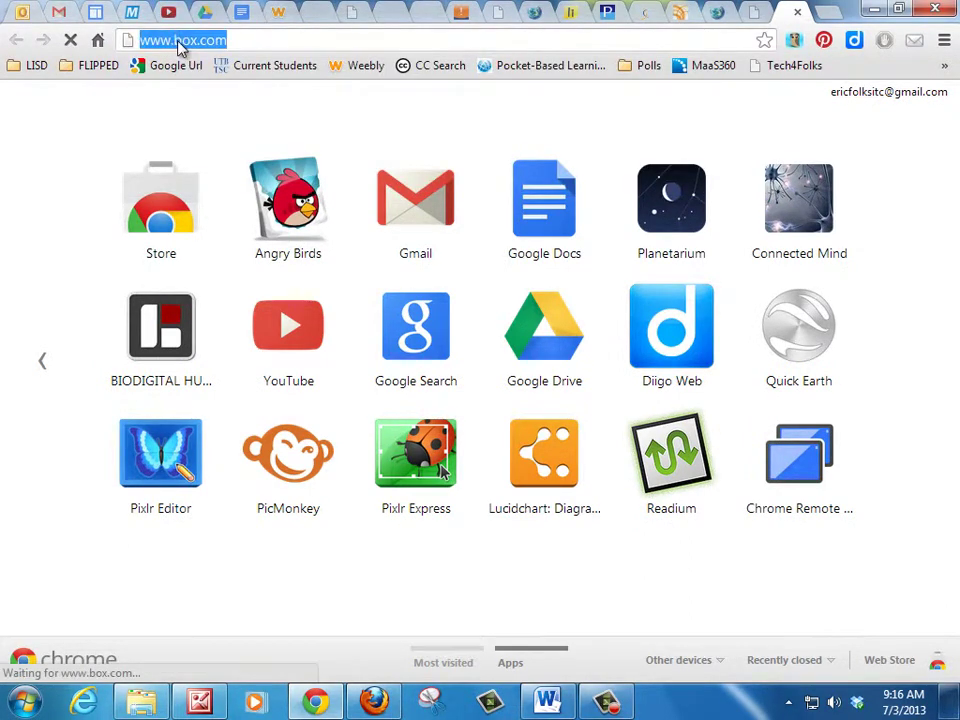
{"action": "left_click", "coordinate": [203, 14]}
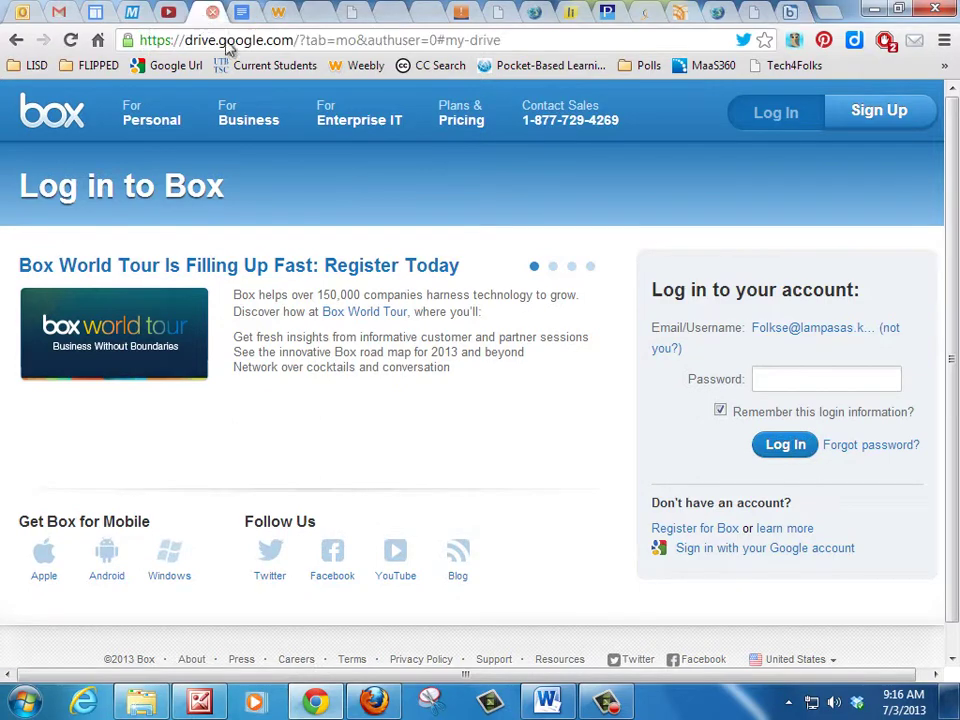
{"action": "left_click", "coordinate": [241, 14]}
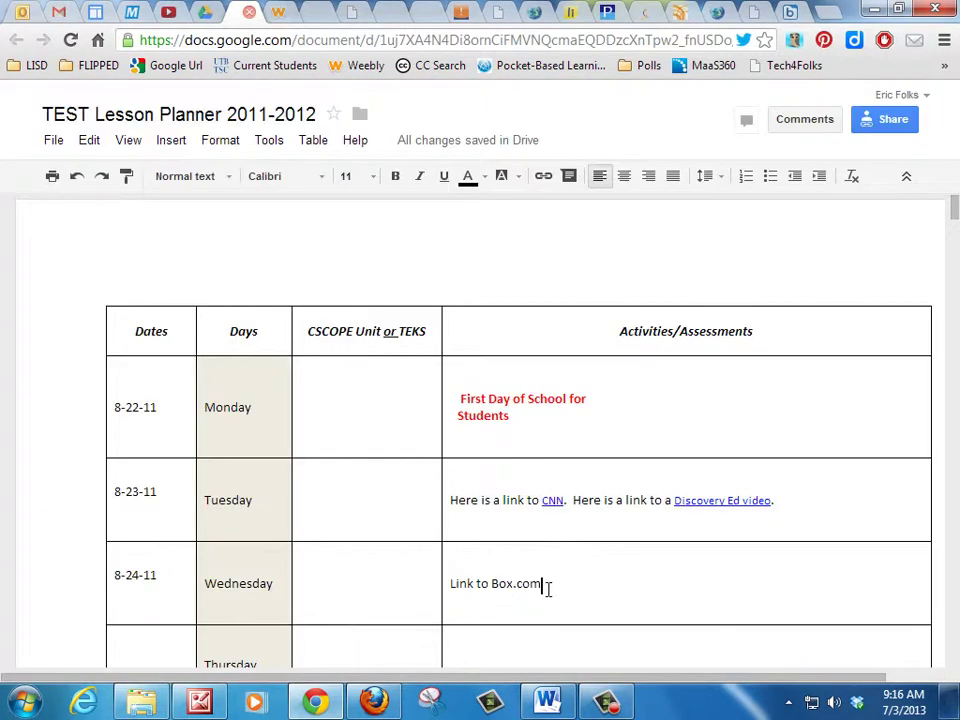
{"action": "left_click_drag", "start_coordinate": [545, 584], "coordinate": [503, 584]}
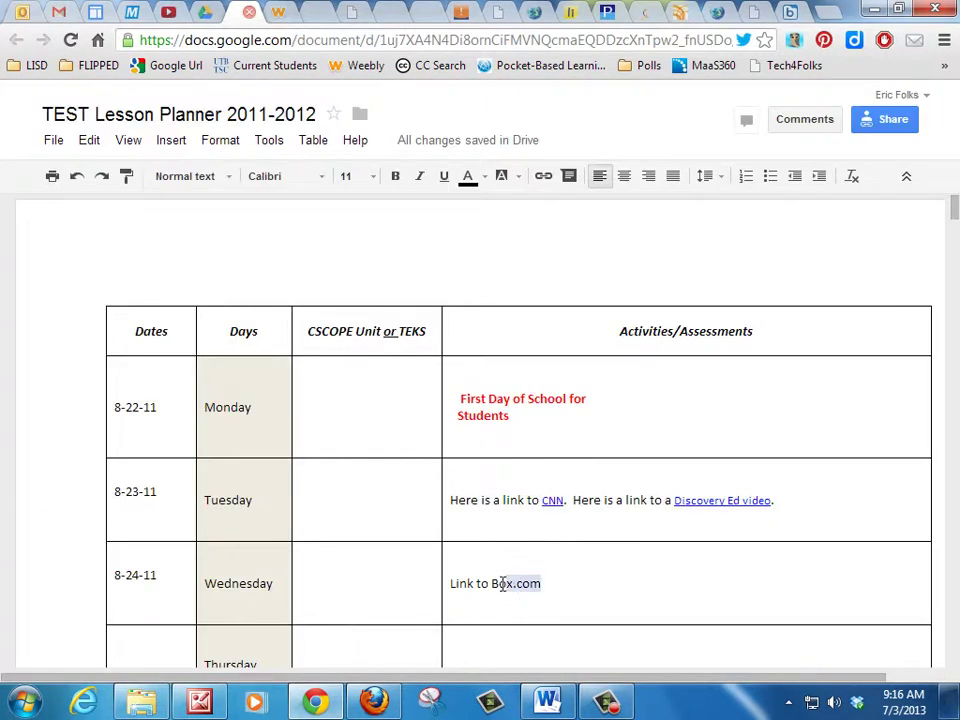
{"action": "left_click", "coordinate": [547, 703]}
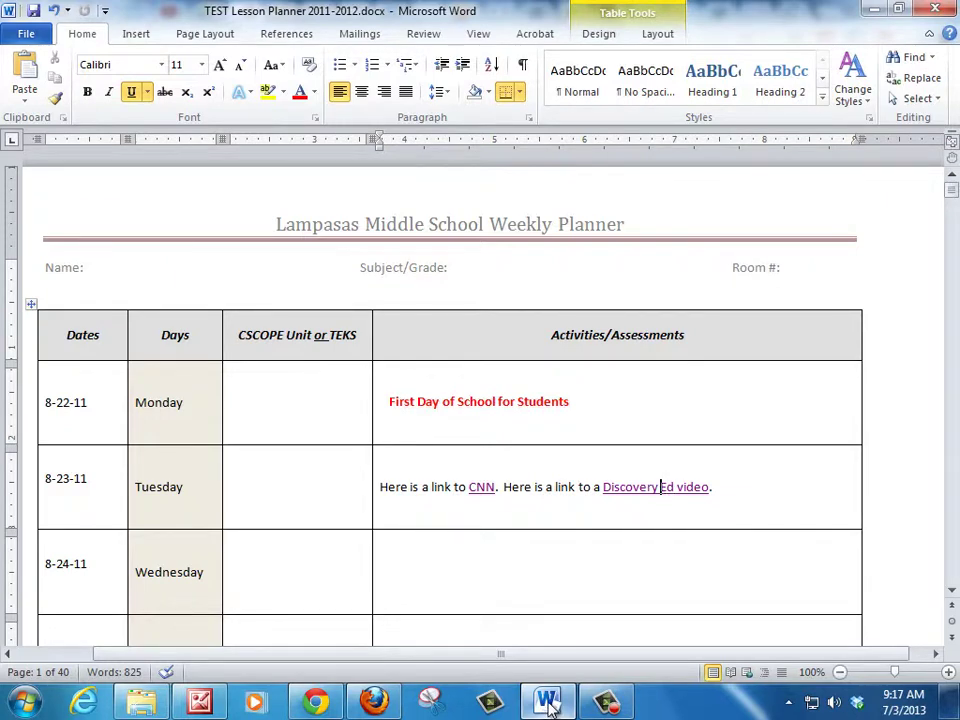
{"action": "left_click", "coordinate": [318, 703]}
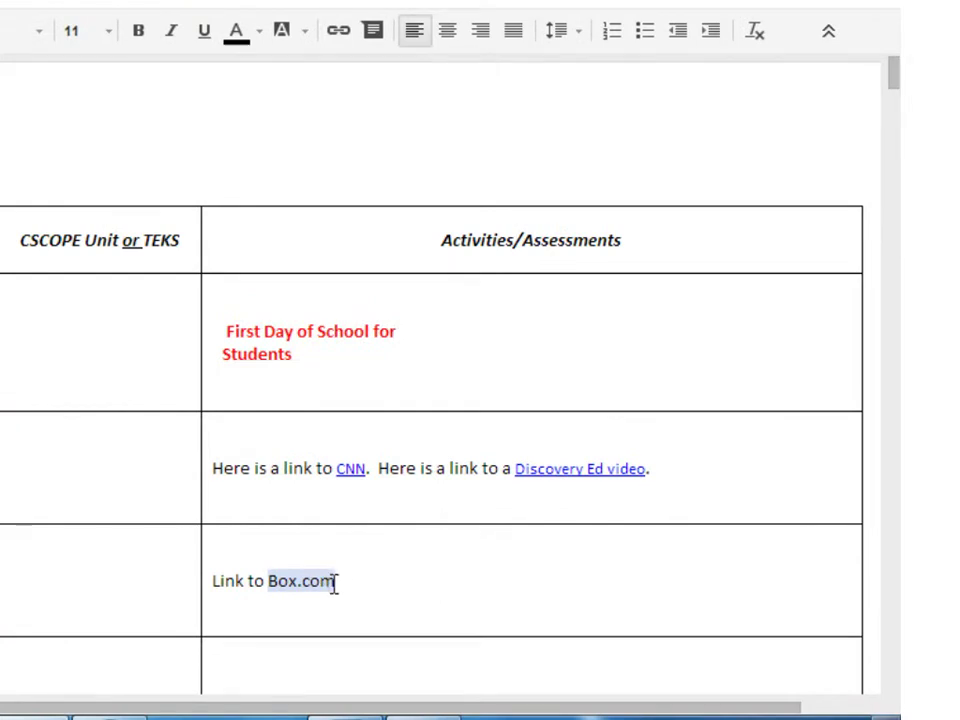
{"action": "left_click", "coordinate": [336, 581]}
{"action": "key", "text": "BackSpace"}
{"action": "key", "text": "BackSpace"}
{"action": "key", "text": "BackSpace"}
{"action": "key", "text": "BackSpace"}
{"action": "key", "text": "BackSpace"}
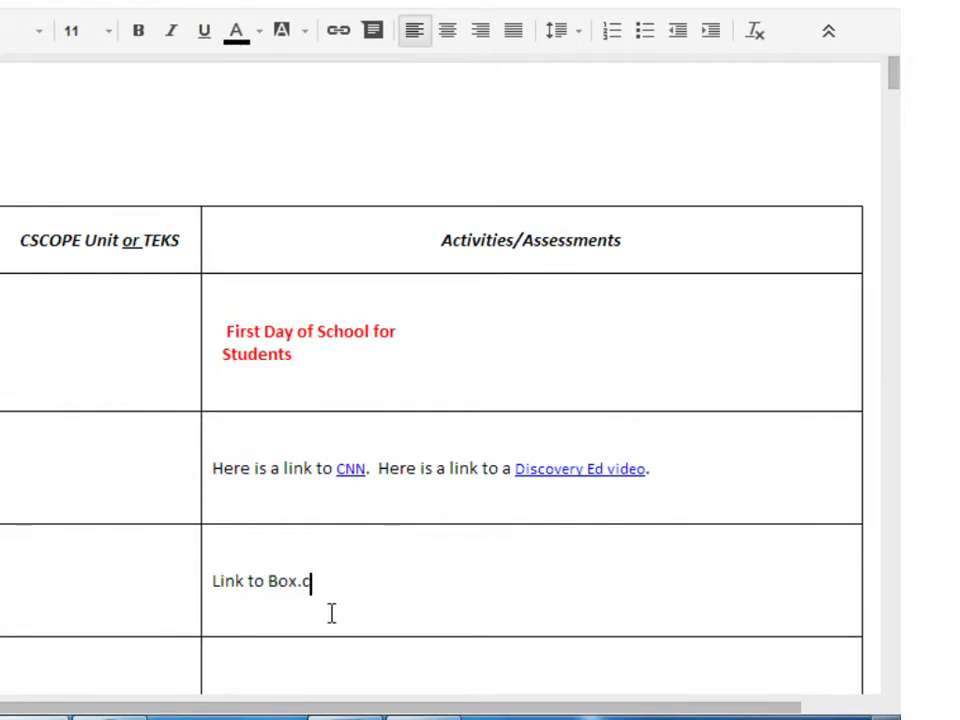
{"action": "type", "text": "x"}
{"action": "double_click", "coordinate": [276, 580]}
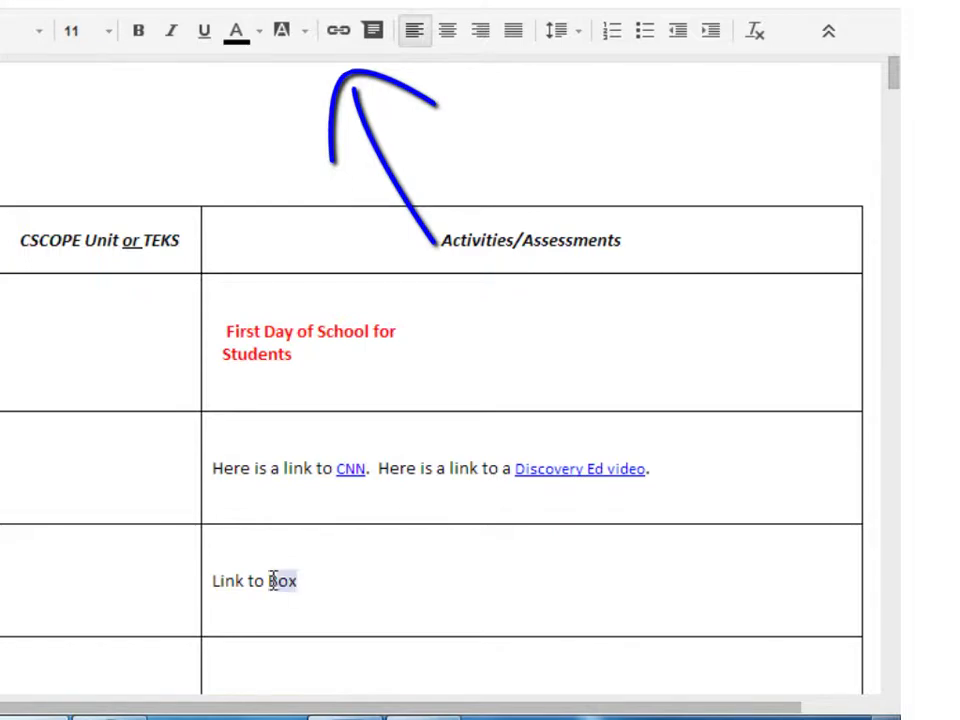
{"action": "left_click", "coordinate": [340, 32]}
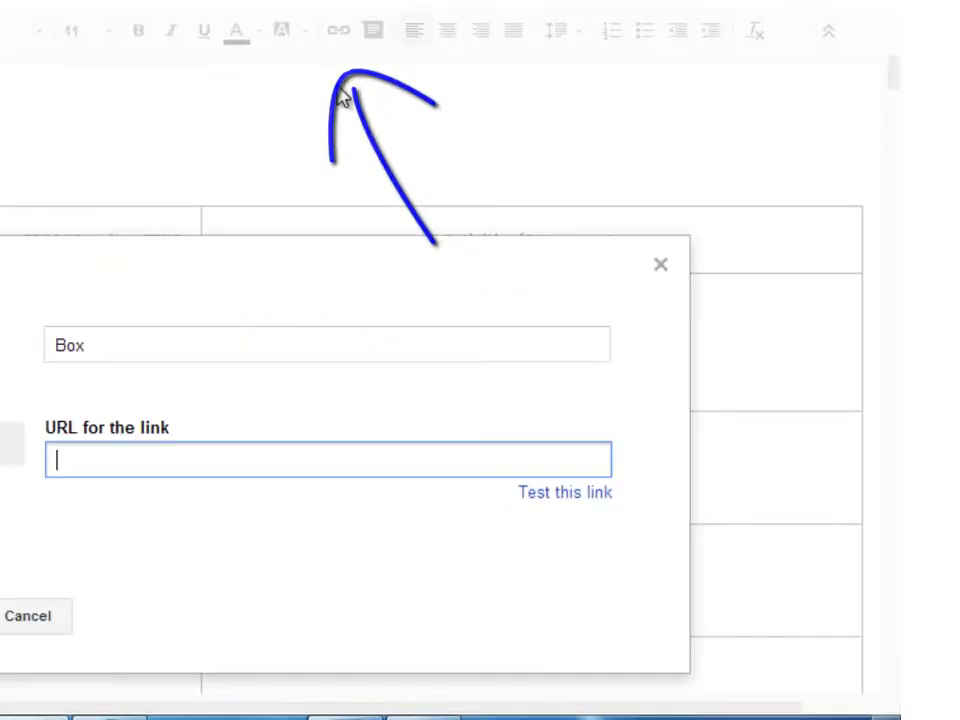
{"action": "type", "text": "https://www.box.com/"}
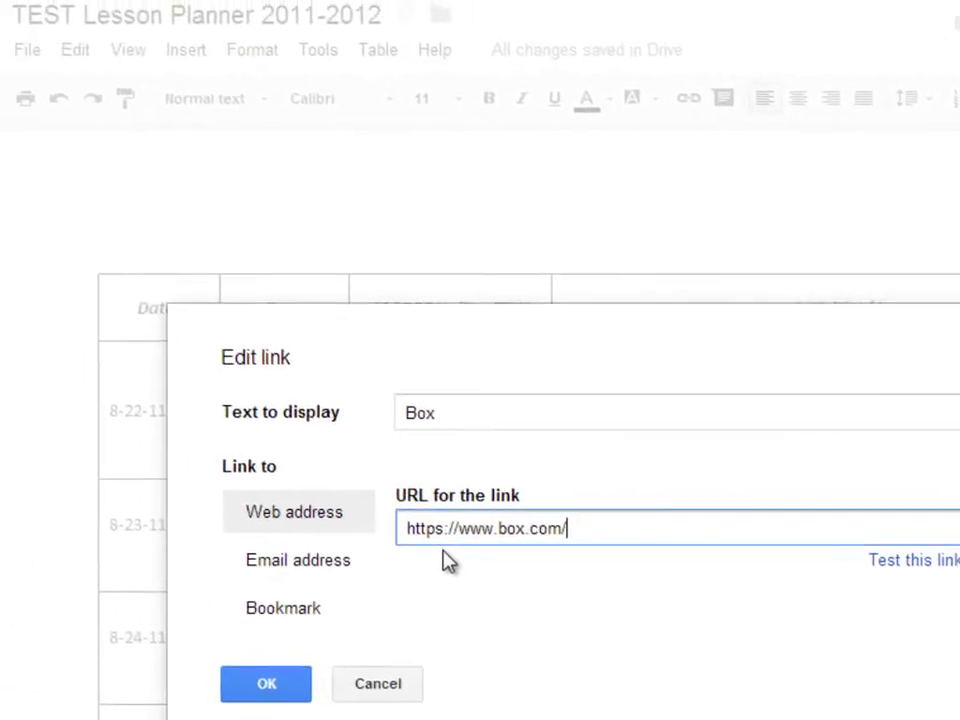
{"action": "left_click", "coordinate": [285, 695]}
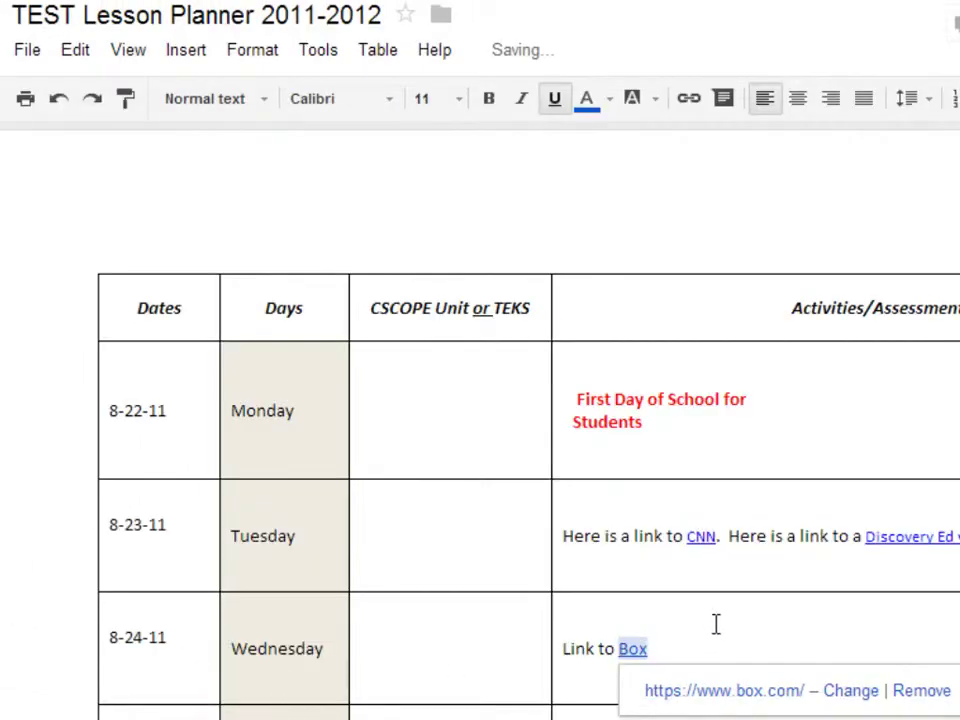
Review the Publish to the web settings and close them
{"action": "left_click", "coordinate": [27, 52]}
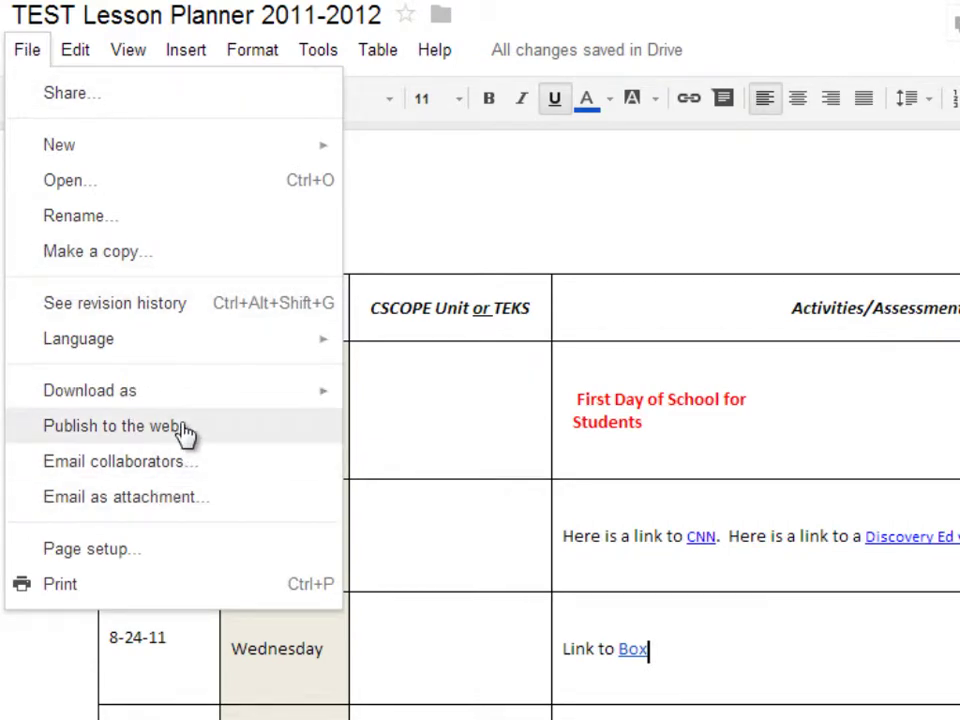
{"action": "left_click", "coordinate": [181, 424]}
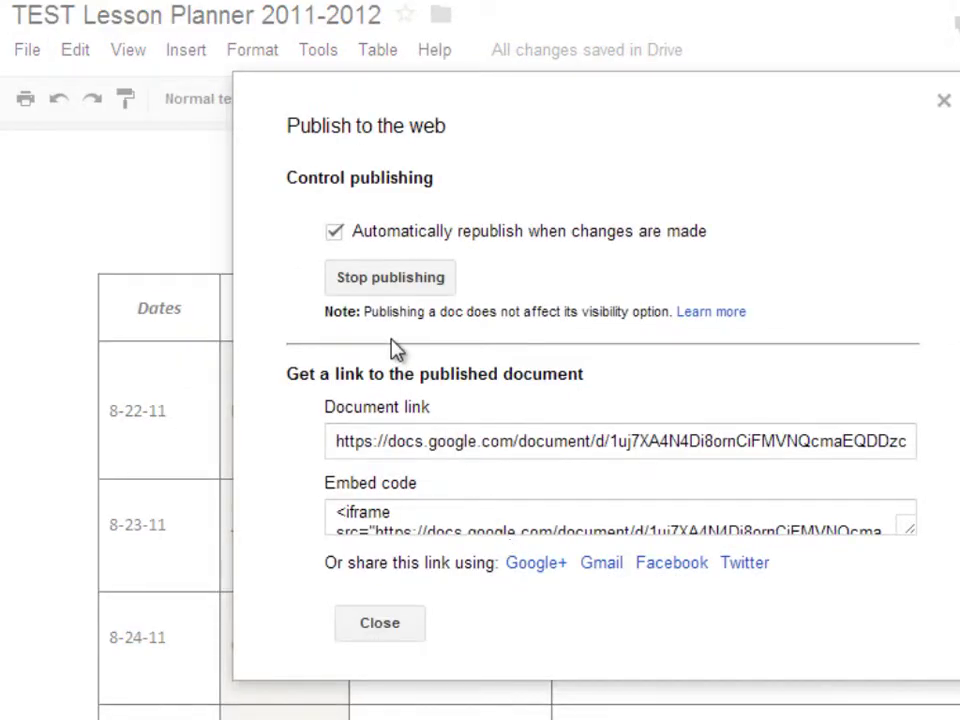
{"action": "left_click", "coordinate": [392, 628]}
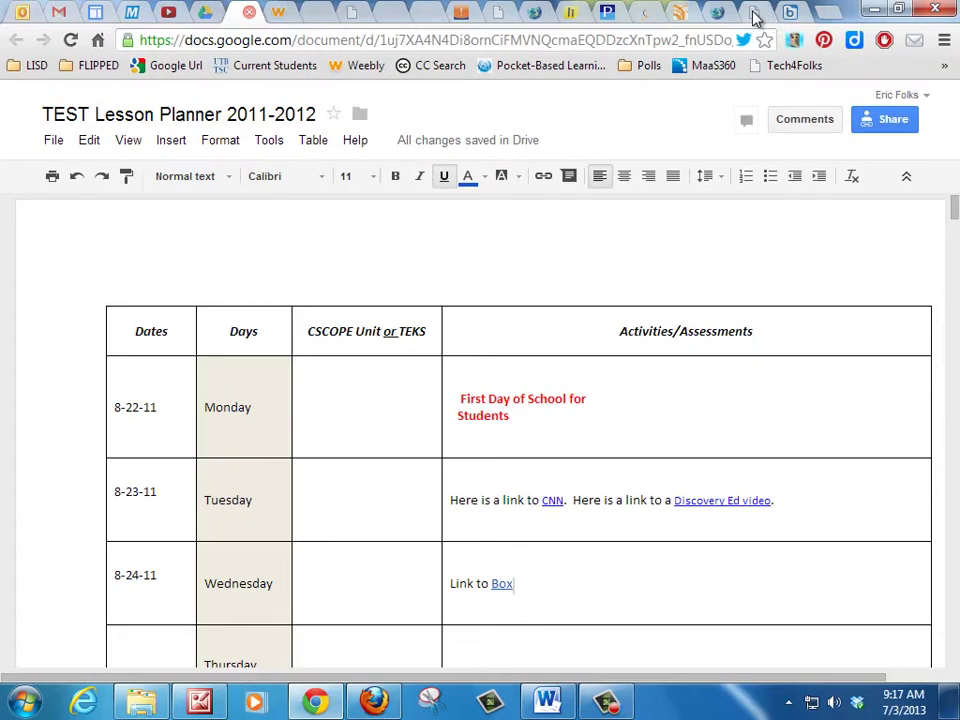
Reload the published planner to show Wednesday's 'Link to Box' and verify it opens Box's login page
{"action": "left_click", "coordinate": [755, 14]}
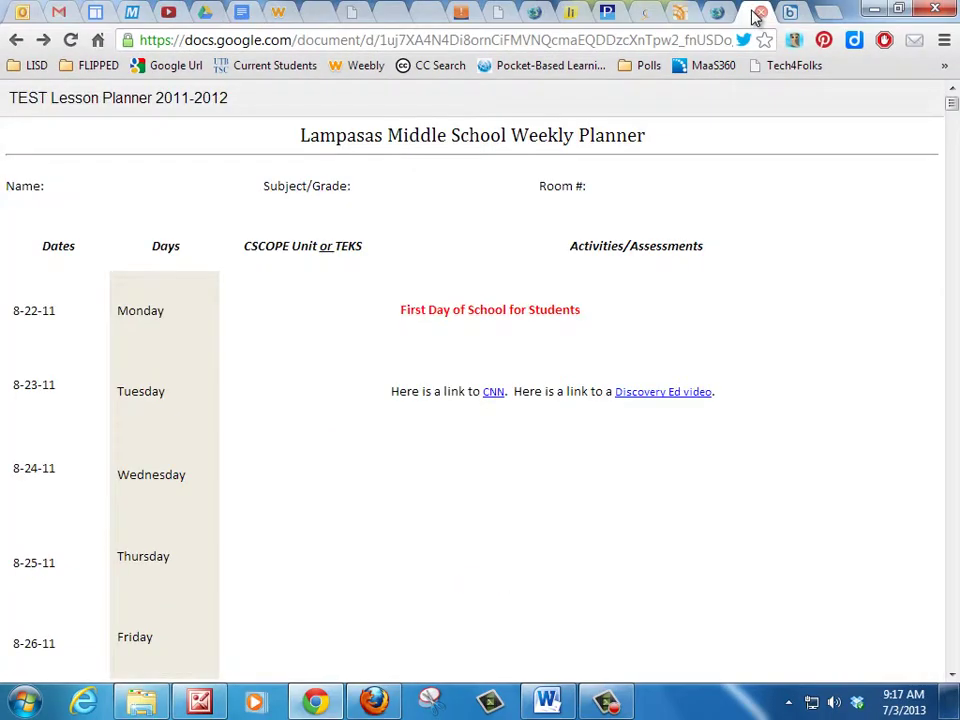
{"action": "left_click", "coordinate": [72, 42]}
{"action": "left_click", "coordinate": [71, 42]}
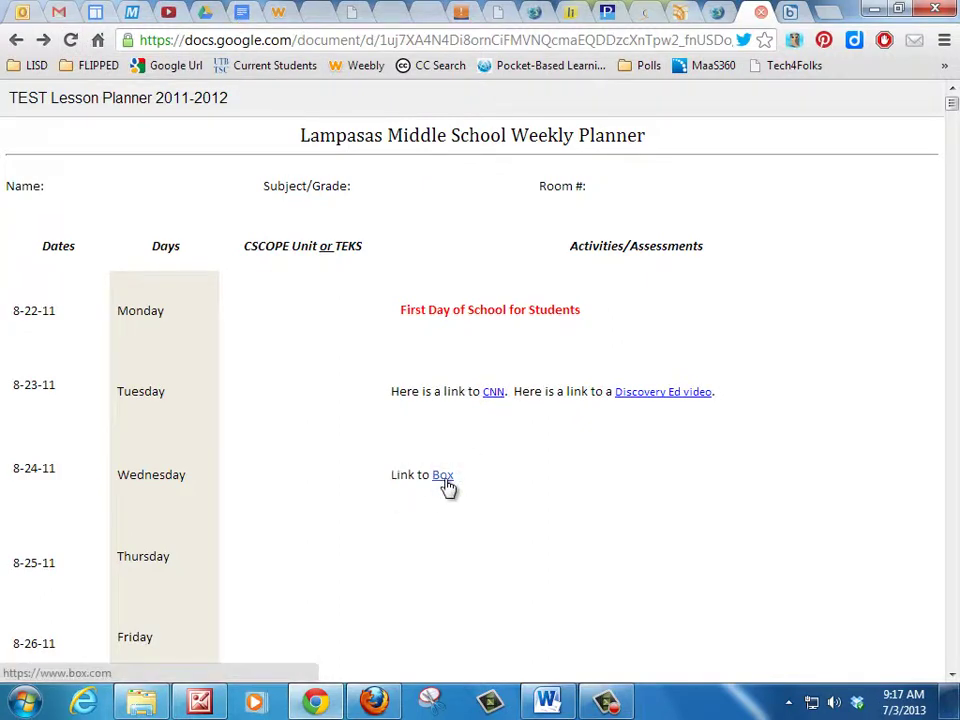
{"action": "left_click", "coordinate": [444, 478]}
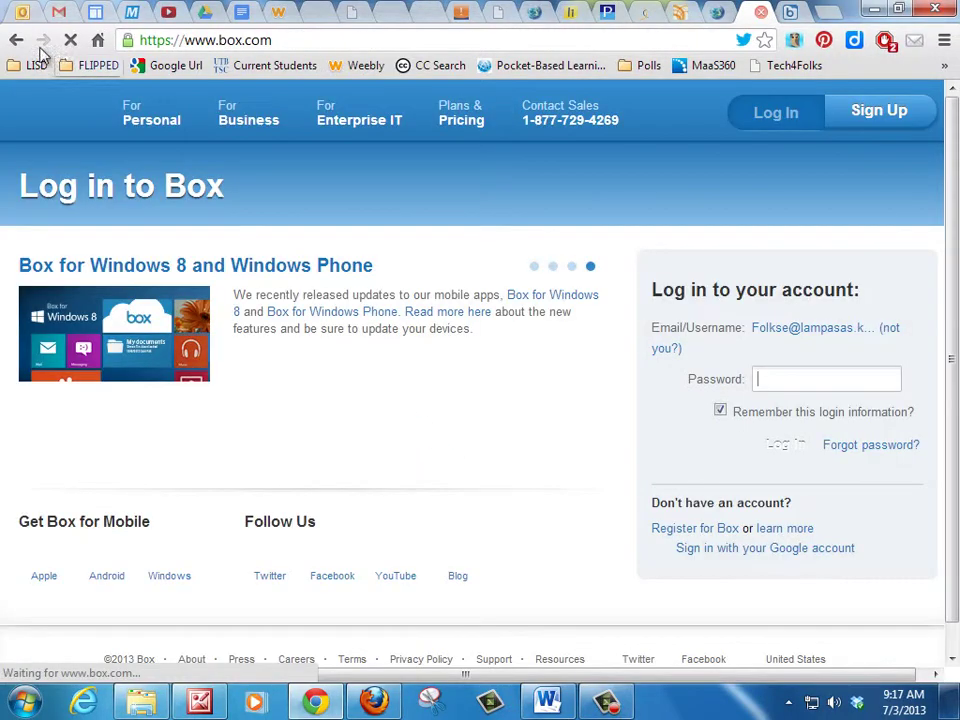
{"action": "left_click", "coordinate": [15, 40]}
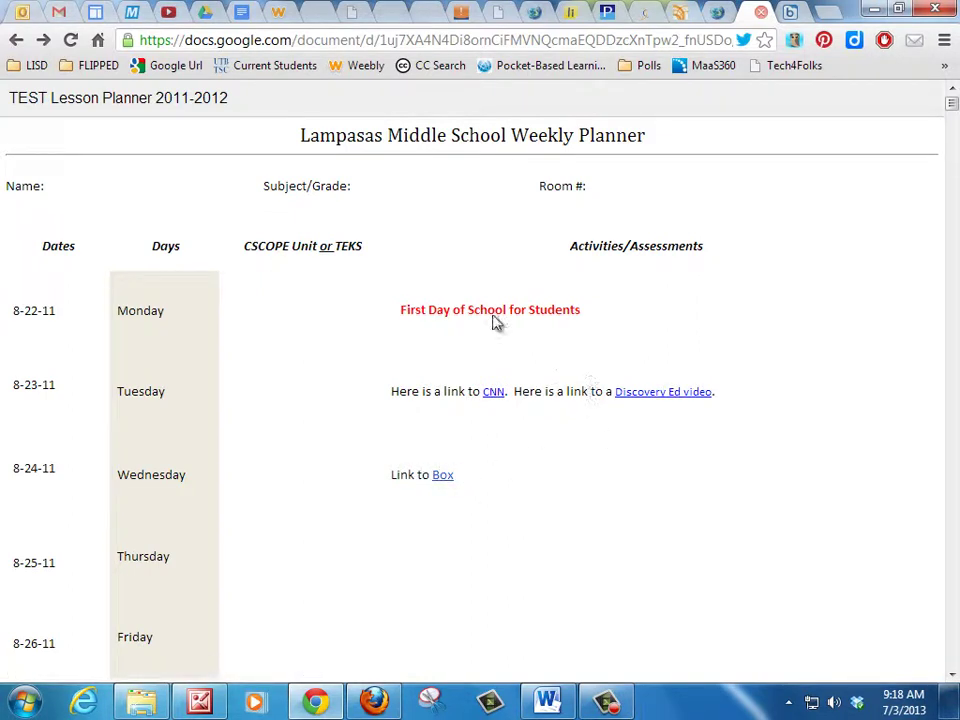
Type 'Make those changes....' in the Thursday activities cell, then close the editing and Weebly tabs
{"action": "left_click", "coordinate": [248, 12]}
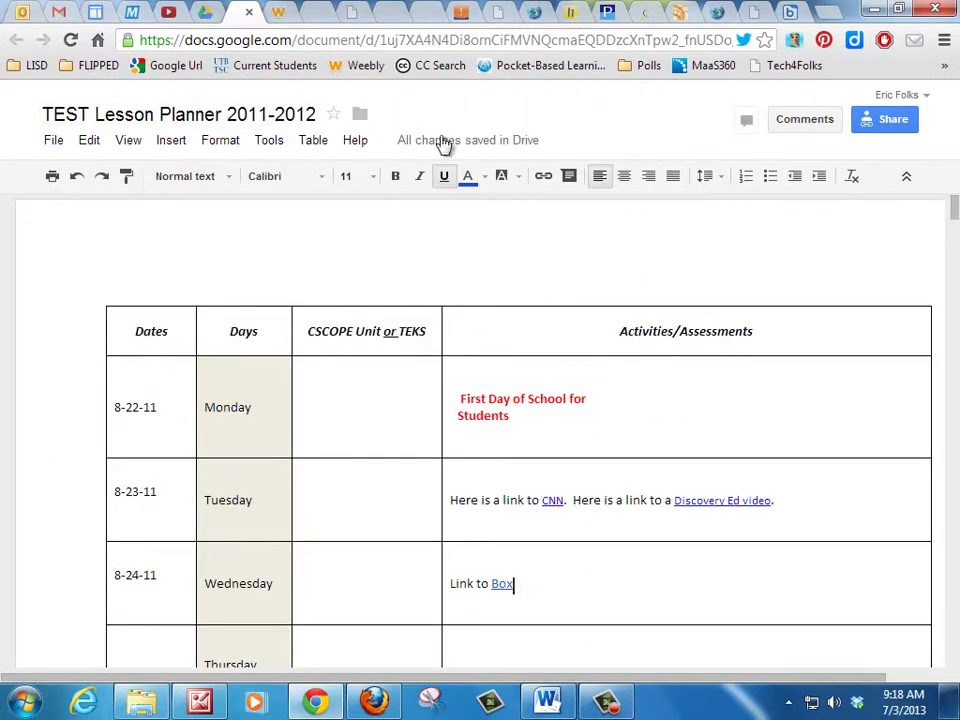
{"action": "scroll", "coordinate": [603, 605], "scroll_direction": "down", "scroll_amount": 1}
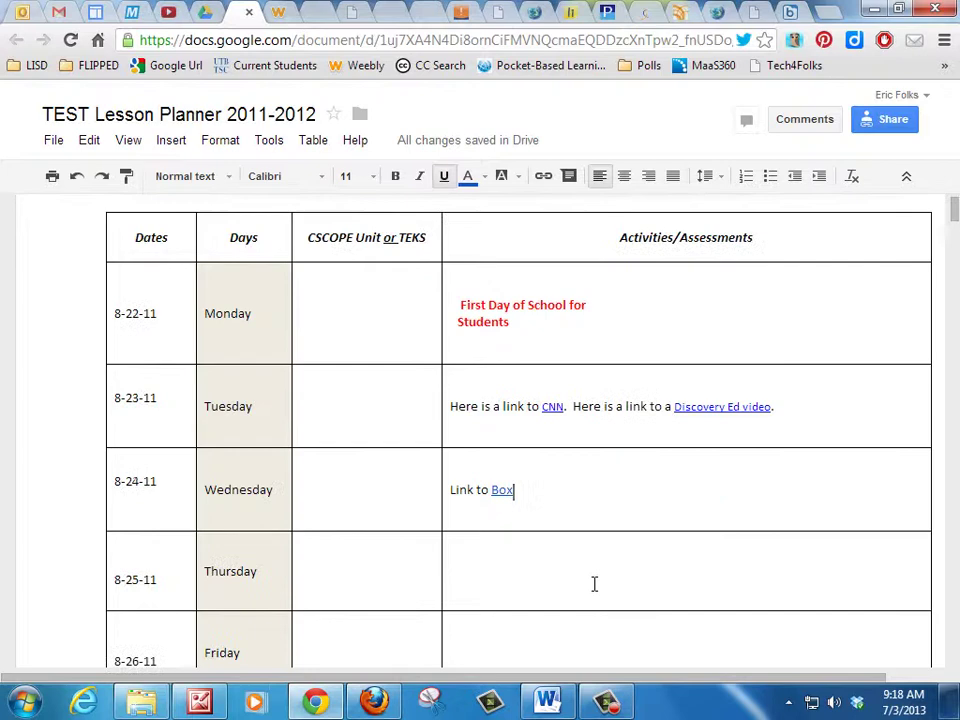
{"action": "left_click", "coordinate": [510, 572]}
{"action": "type", "text": "Make those changes"}
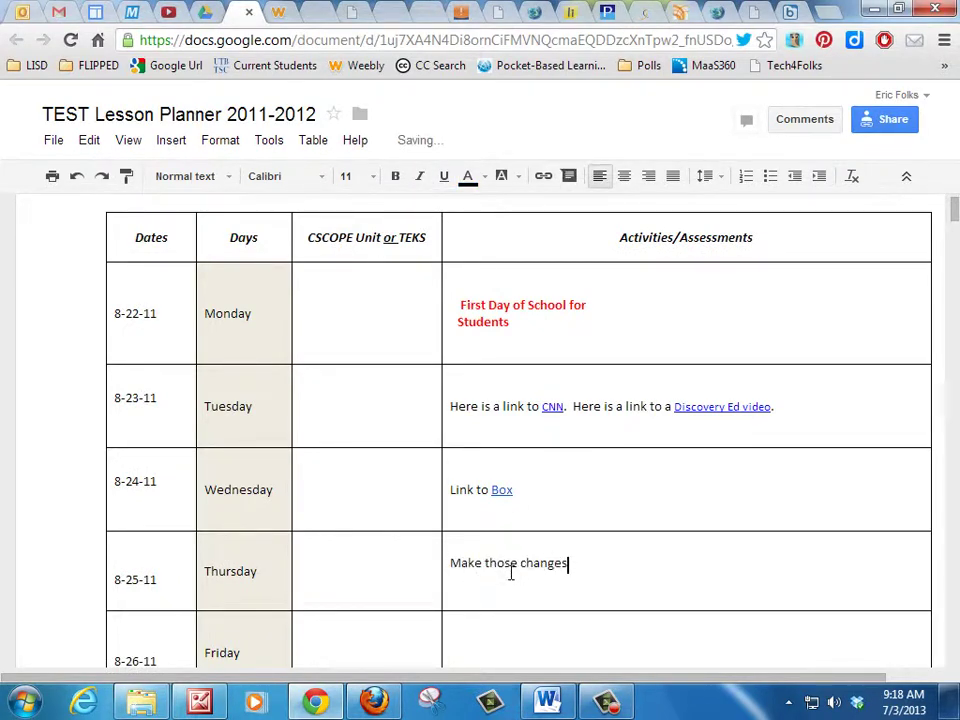
{"action": "type", "text": "...."}
{"action": "left_click", "coordinate": [250, 14]}
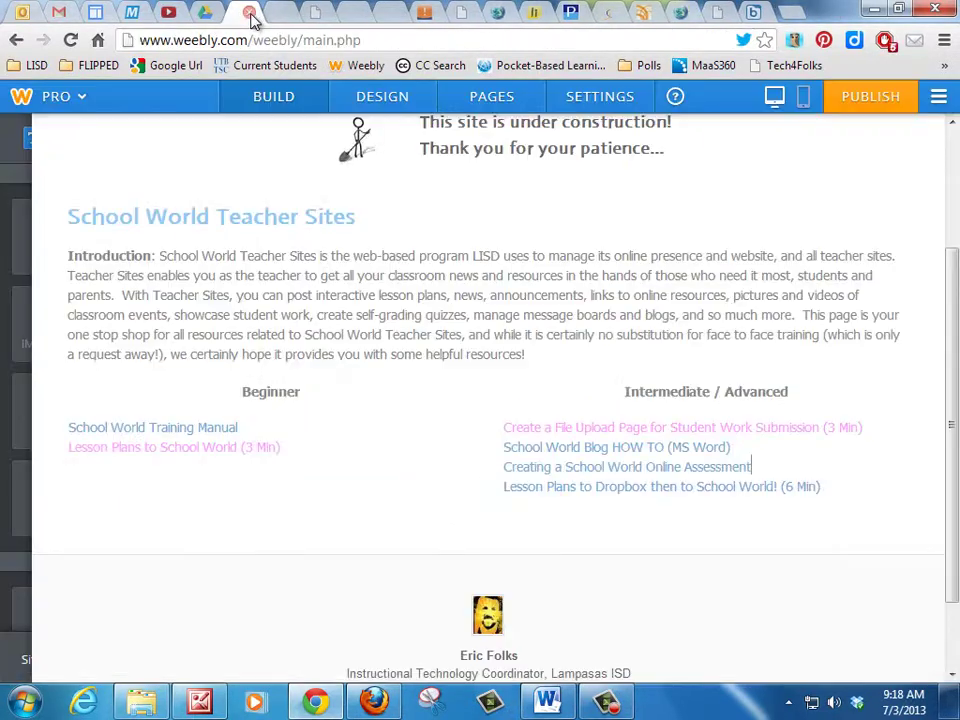
{"action": "left_click", "coordinate": [720, 14]}
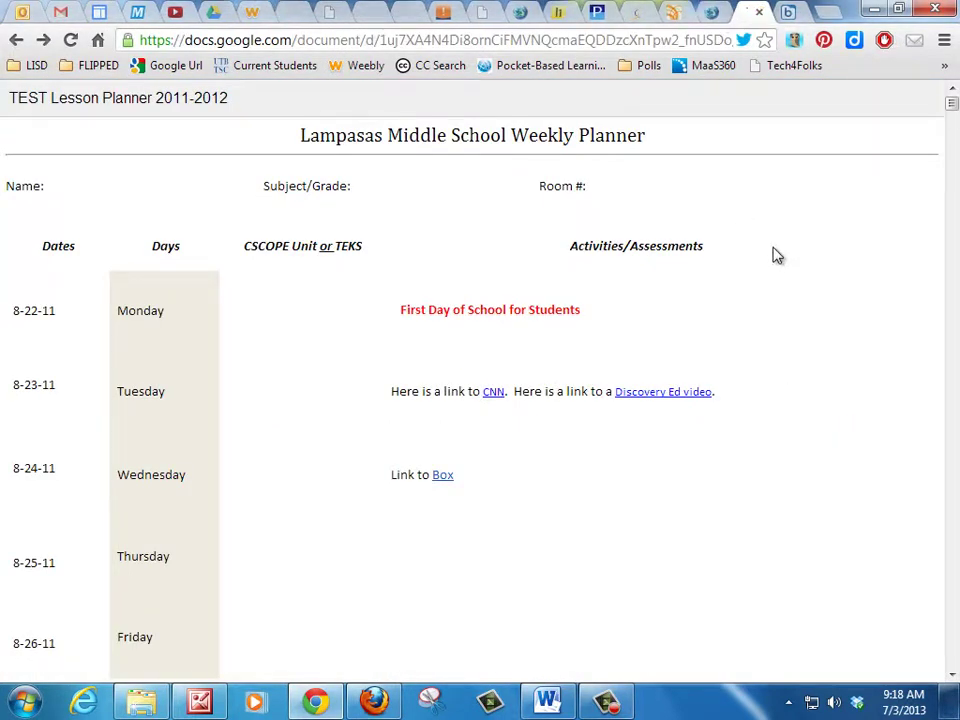
Reload the published planner repeatedly to check whether the Thursday note appears
{"action": "left_click", "coordinate": [71, 42]}
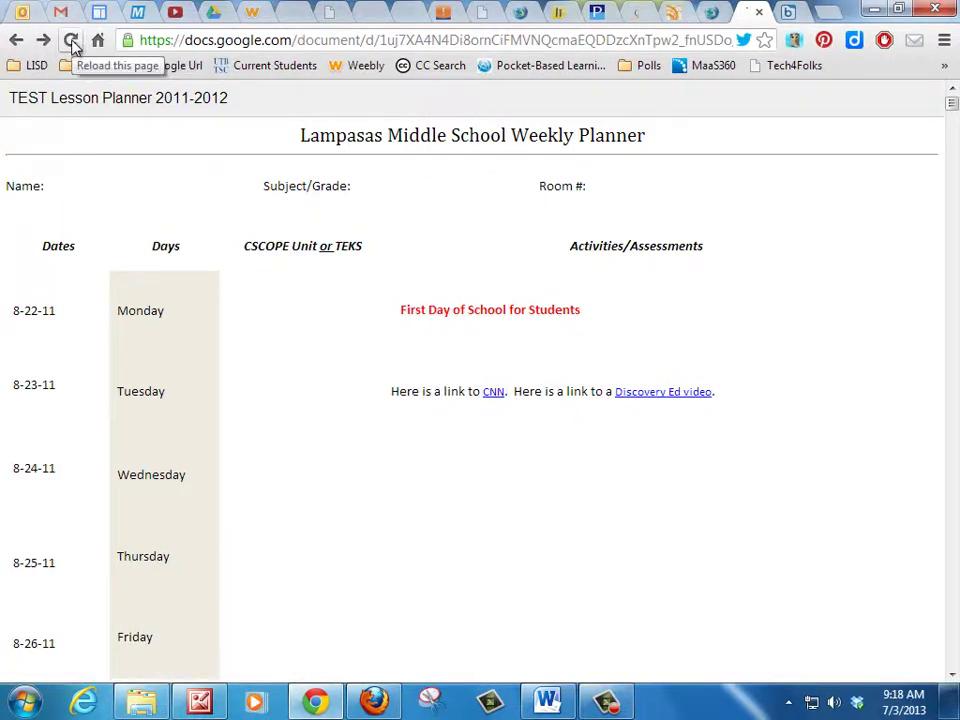
{"action": "left_click", "coordinate": [71, 42]}
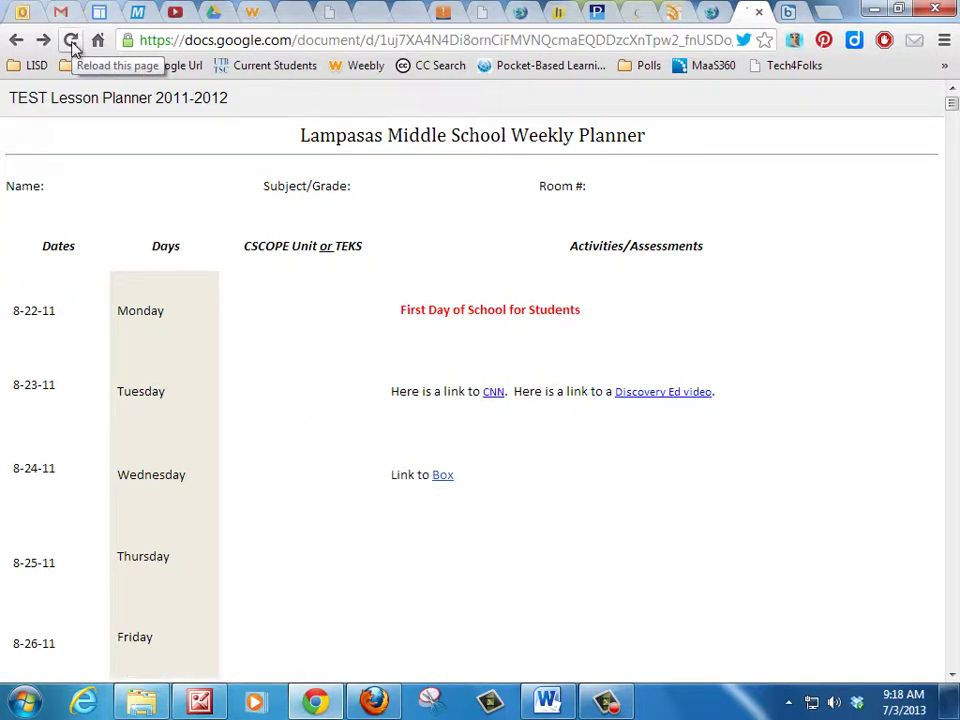
{"action": "left_click", "coordinate": [71, 42]}
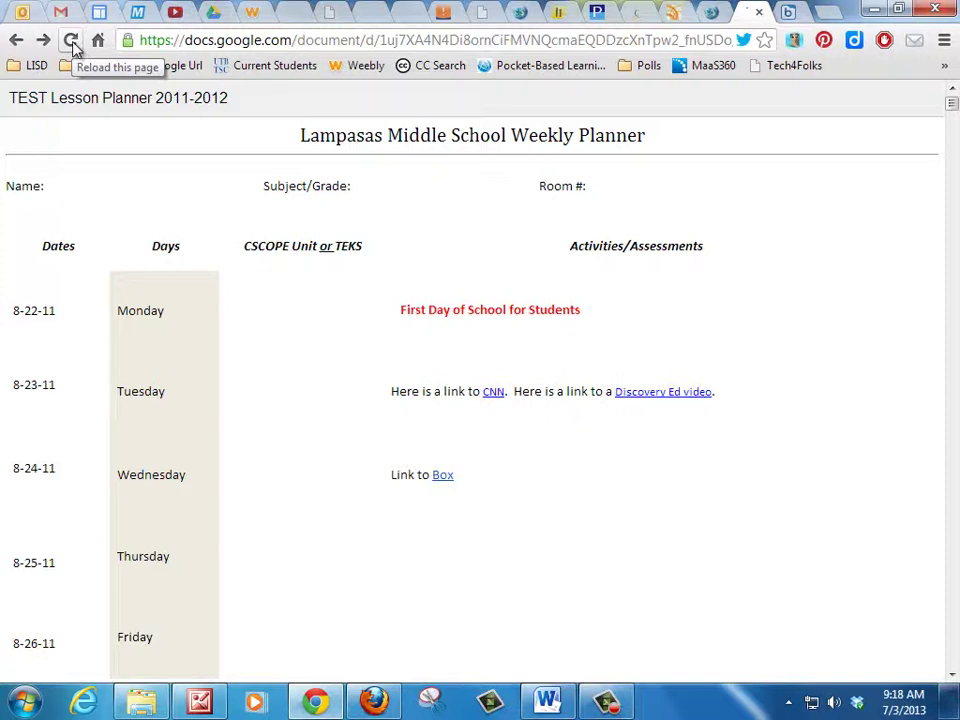
{"action": "left_click", "coordinate": [73, 44]}
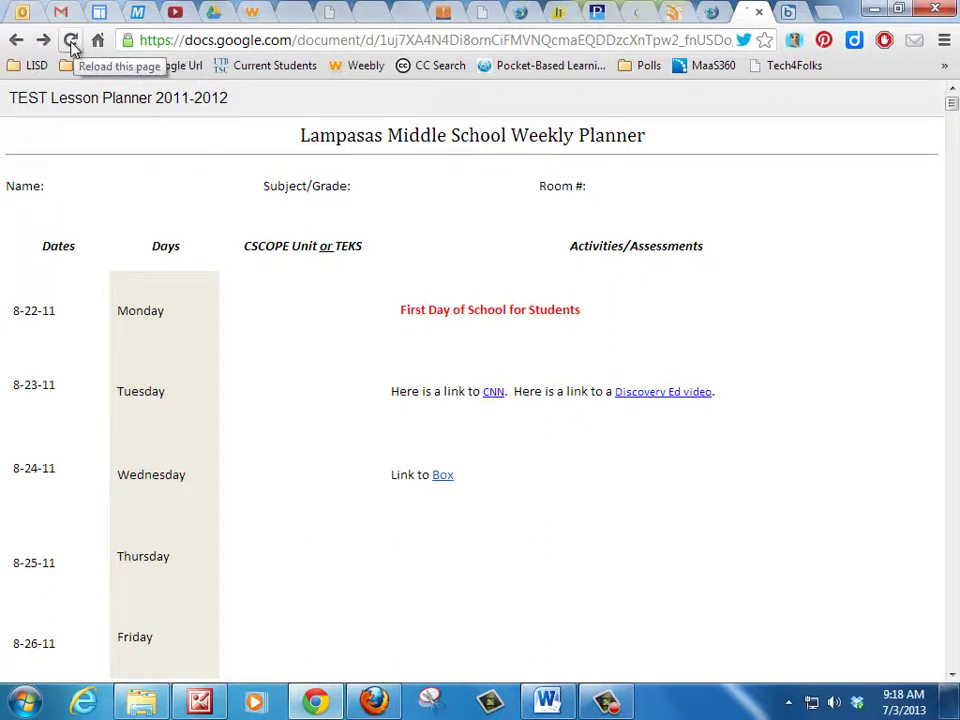
{"action": "left_click", "coordinate": [73, 44]}
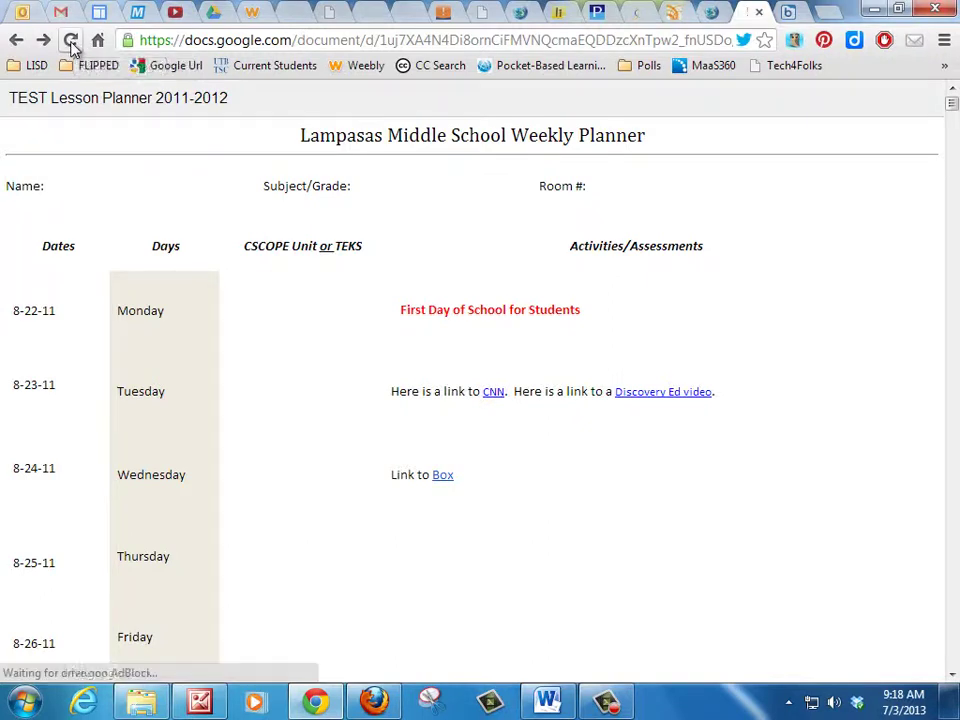
{"action": "left_click", "coordinate": [72, 42]}
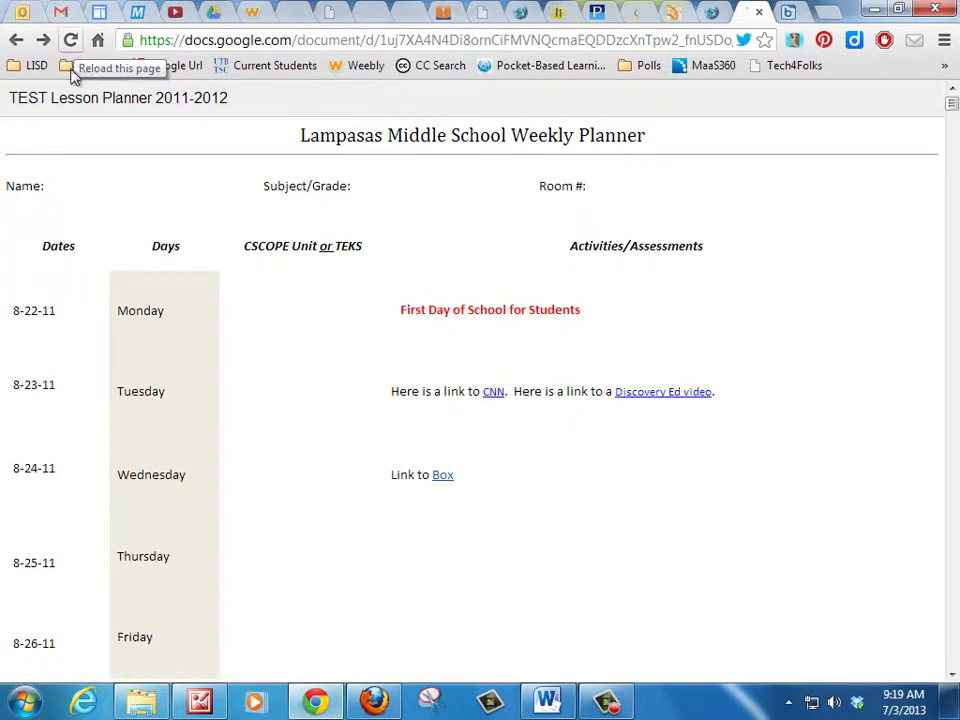
{"action": "left_click", "coordinate": [72, 44]}
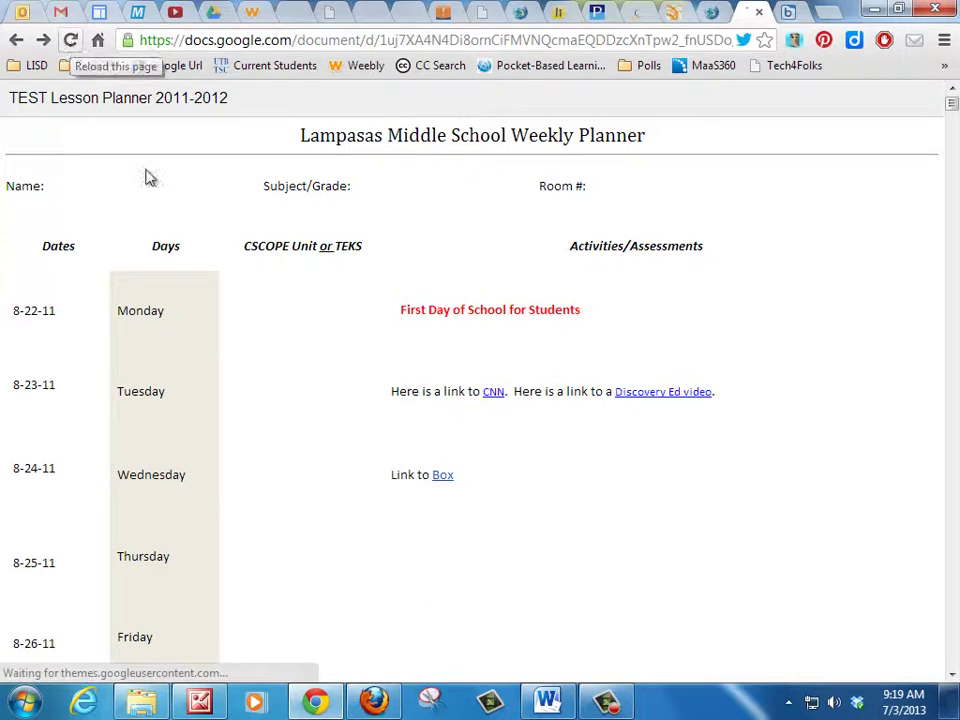
{"action": "left_click", "coordinate": [72, 42]}
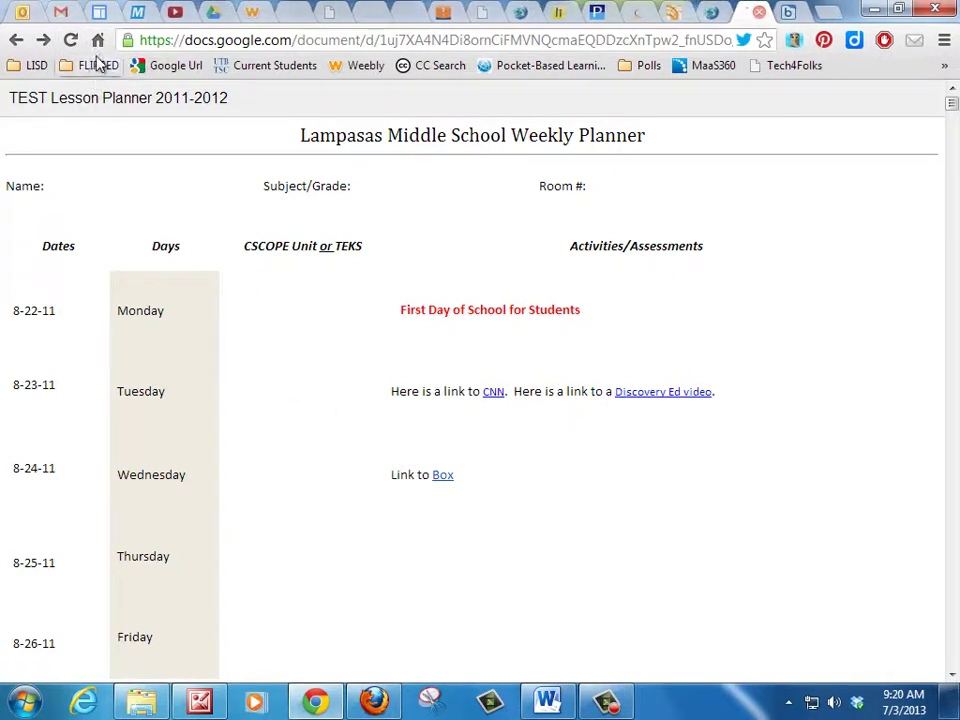
Reopen 'TEST Lesson Planner 2011-2012' from Drive and check its published Document link
{"action": "left_click", "coordinate": [212, 12]}
{"action": "left_click", "coordinate": [312, 248]}
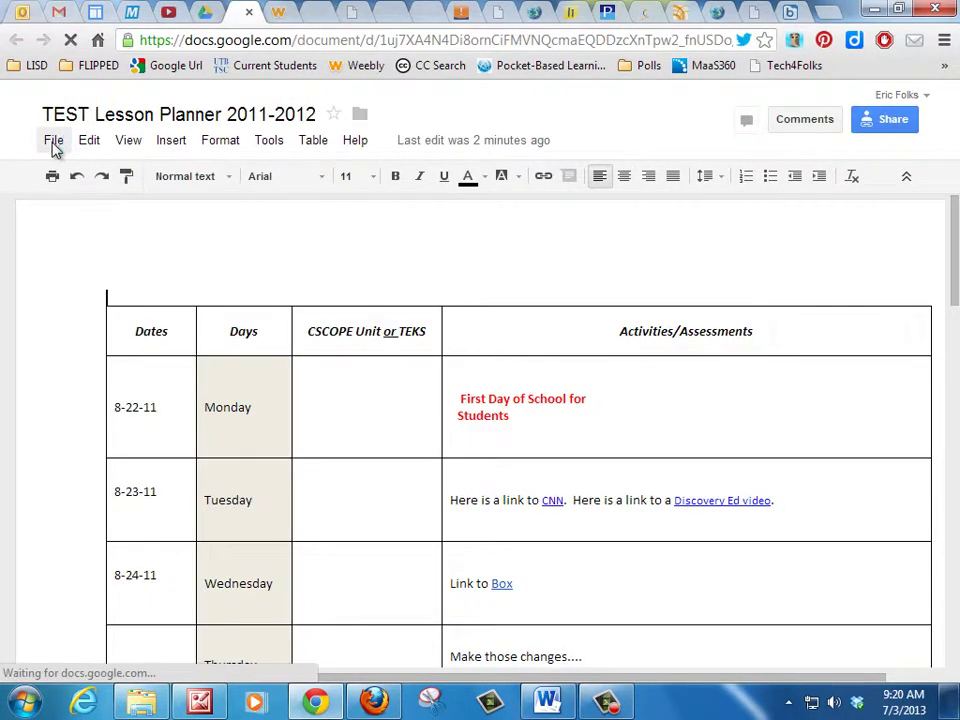
{"action": "left_click", "coordinate": [53, 141]}
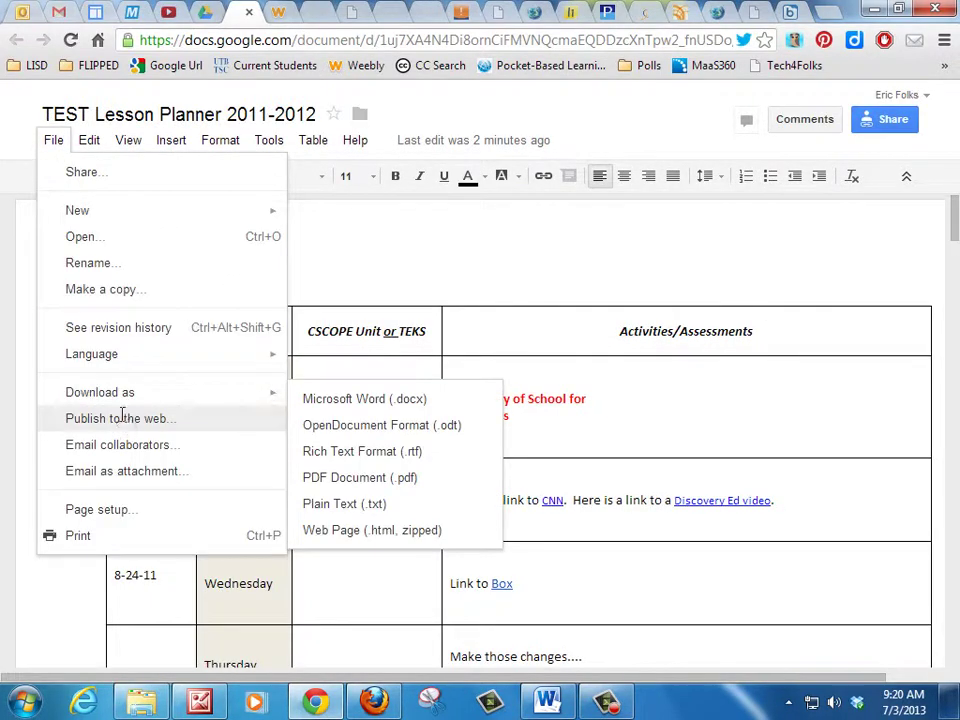
{"action": "left_click", "coordinate": [122, 418]}
{"action": "left_click", "coordinate": [406, 431]}
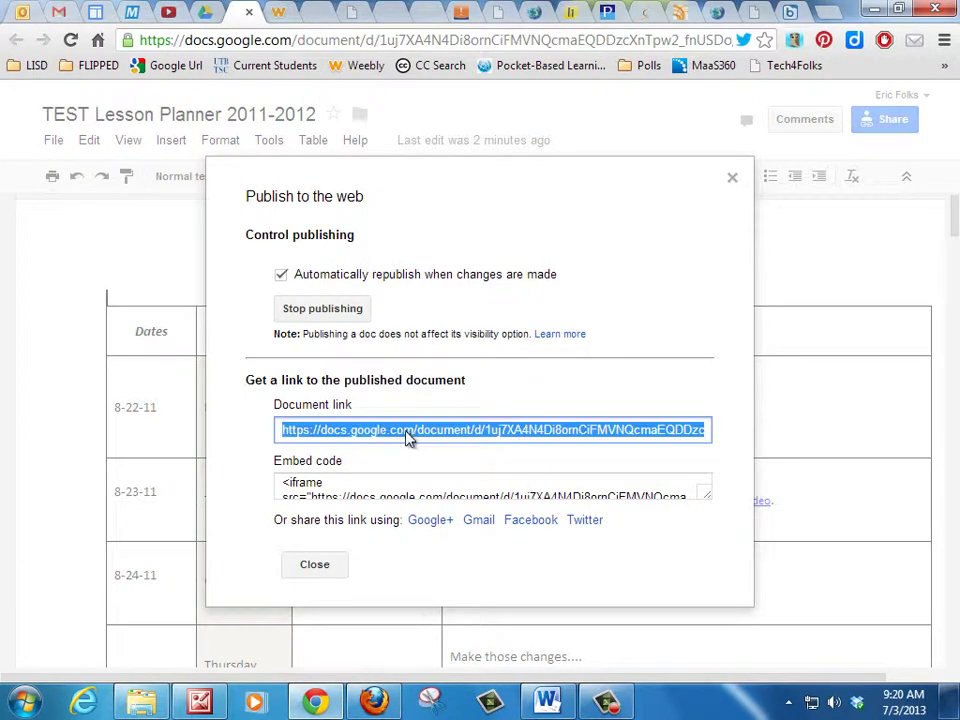
{"action": "left_click", "coordinate": [314, 564]}
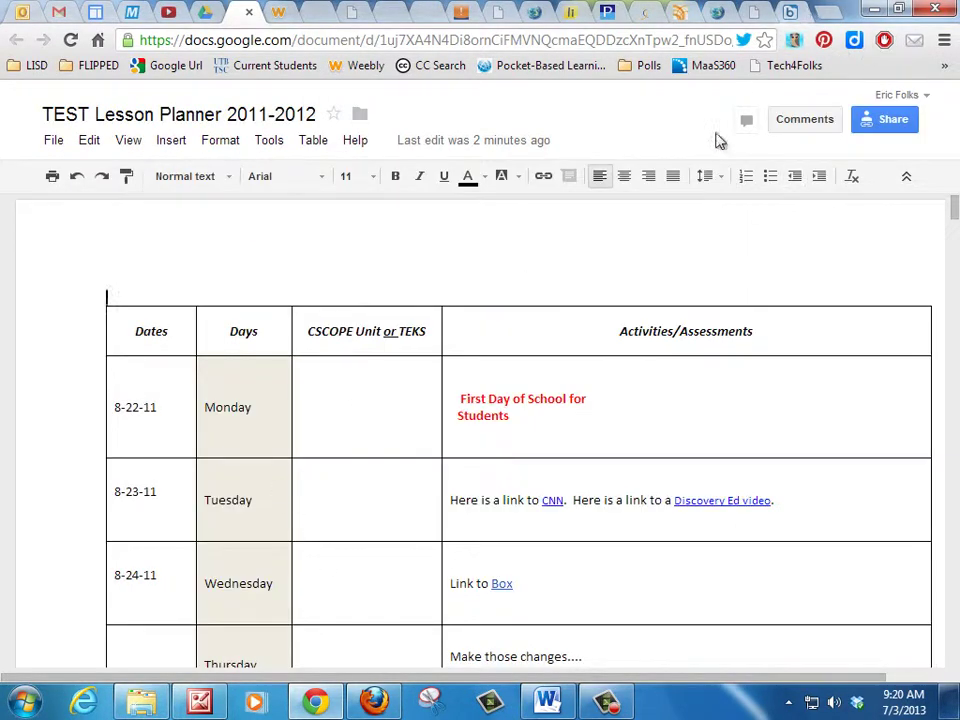
Load the Lampasas ISD bookmark in a new tab and append /staff/ to reach the TeacherSites login
{"action": "left_click", "coordinate": [827, 17]}
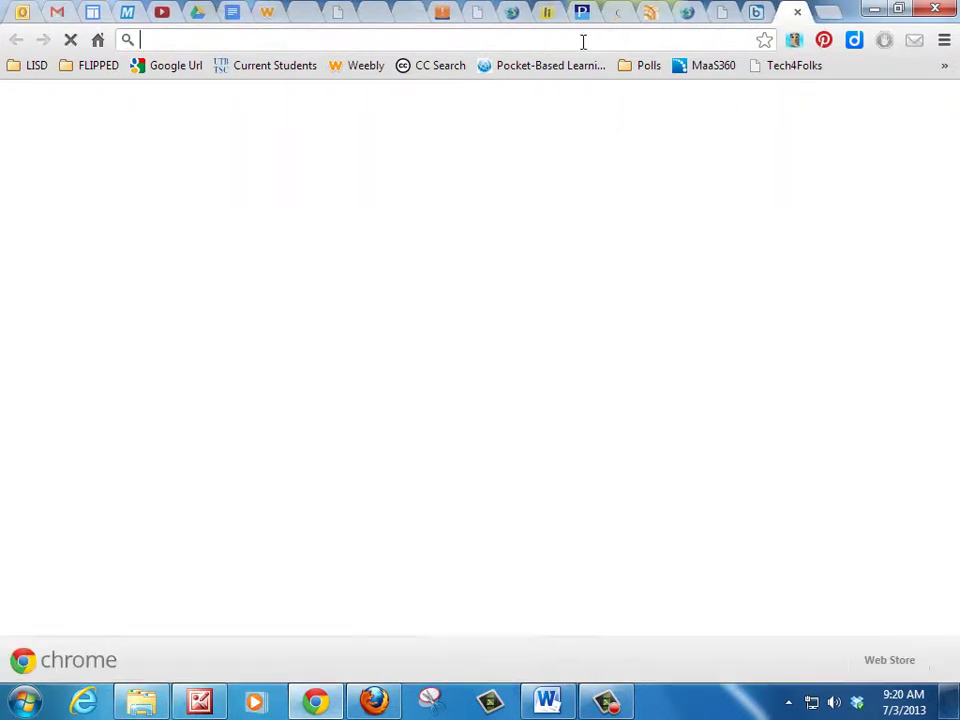
{"action": "left_click", "coordinate": [27, 65]}
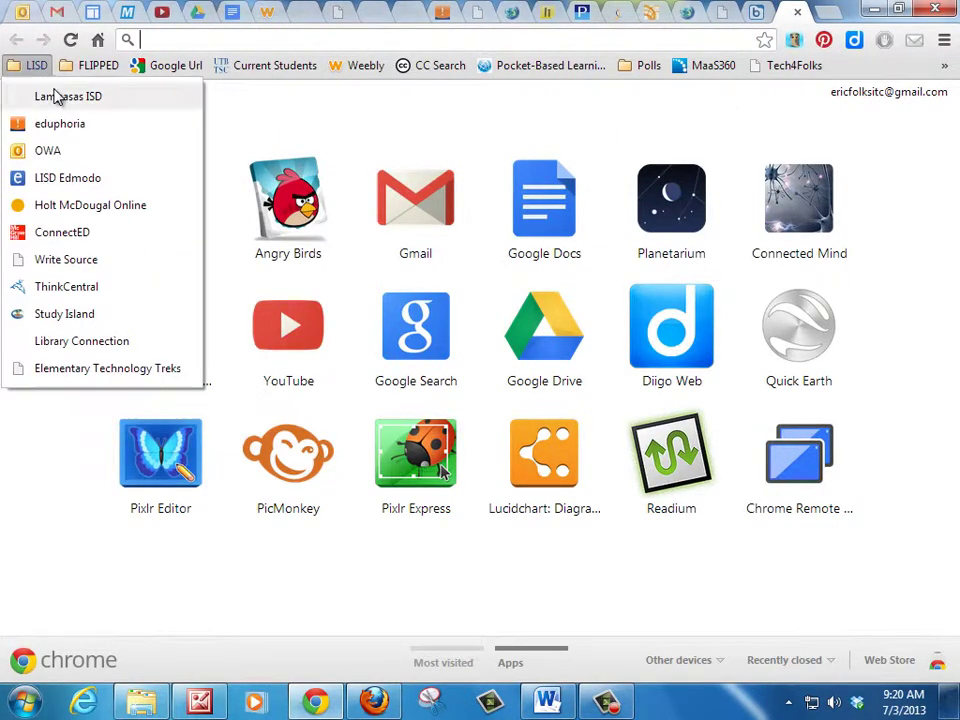
{"action": "left_click", "coordinate": [47, 94]}
{"action": "left_click", "coordinate": [316, 39]}
{"action": "left_click", "coordinate": [316, 39]}
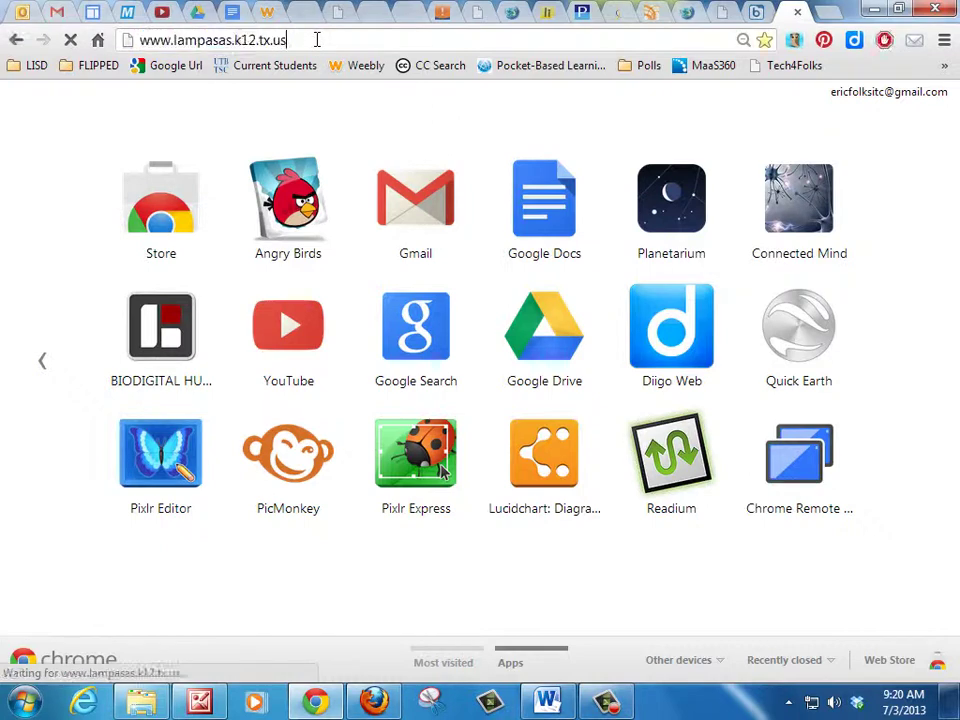
{"action": "type", "text": "/staff/"}
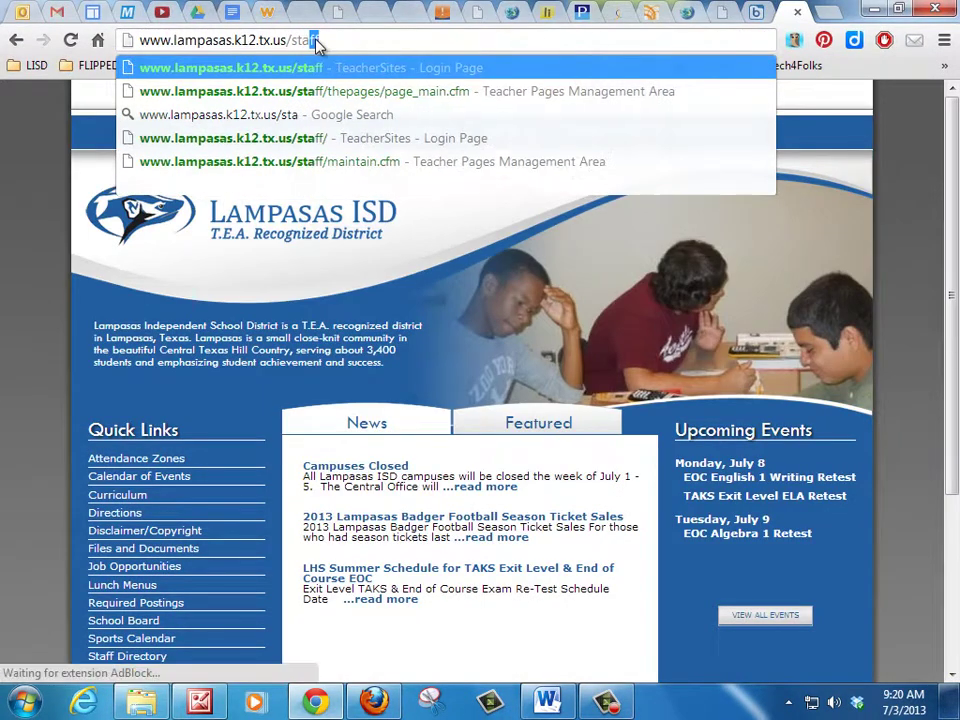
{"action": "key", "text": "Return"}
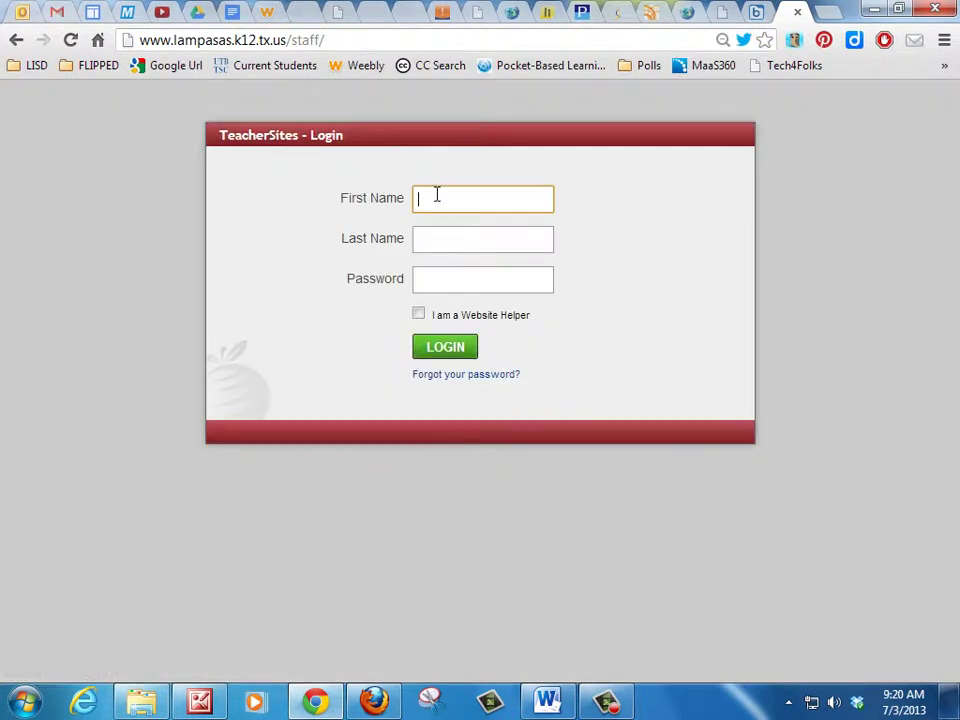
Sign in with the teacher's first name, last name and password
{"action": "type", "text": "Eric"}
{"action": "key", "text": "Tab"}
{"action": "type", "text": "F"}
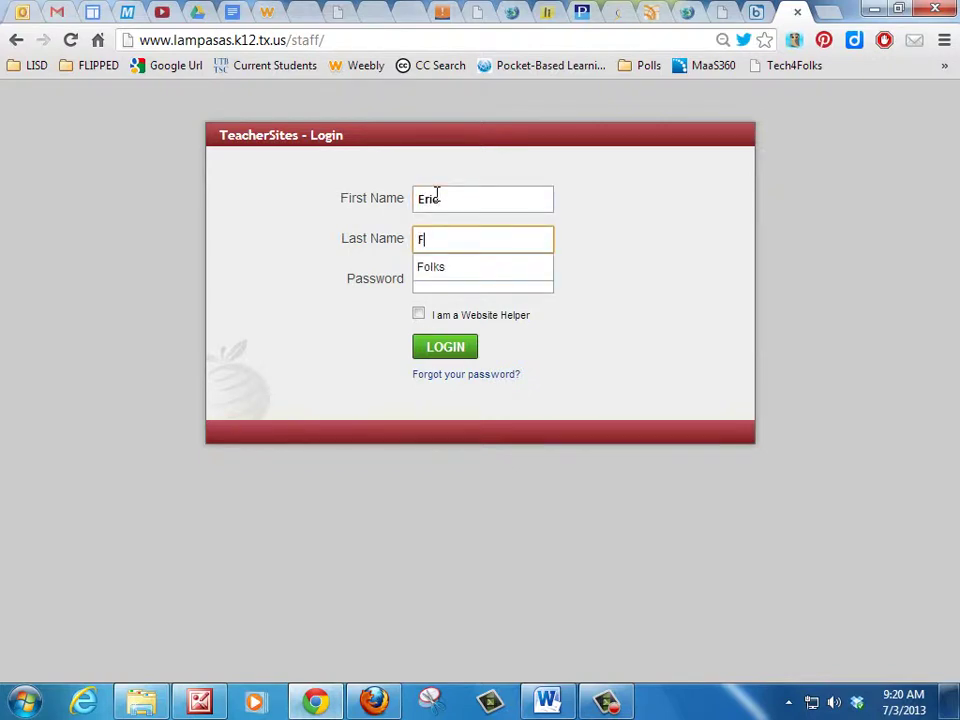
{"action": "type", "text": "olks"}
{"action": "key", "text": "Tab"}
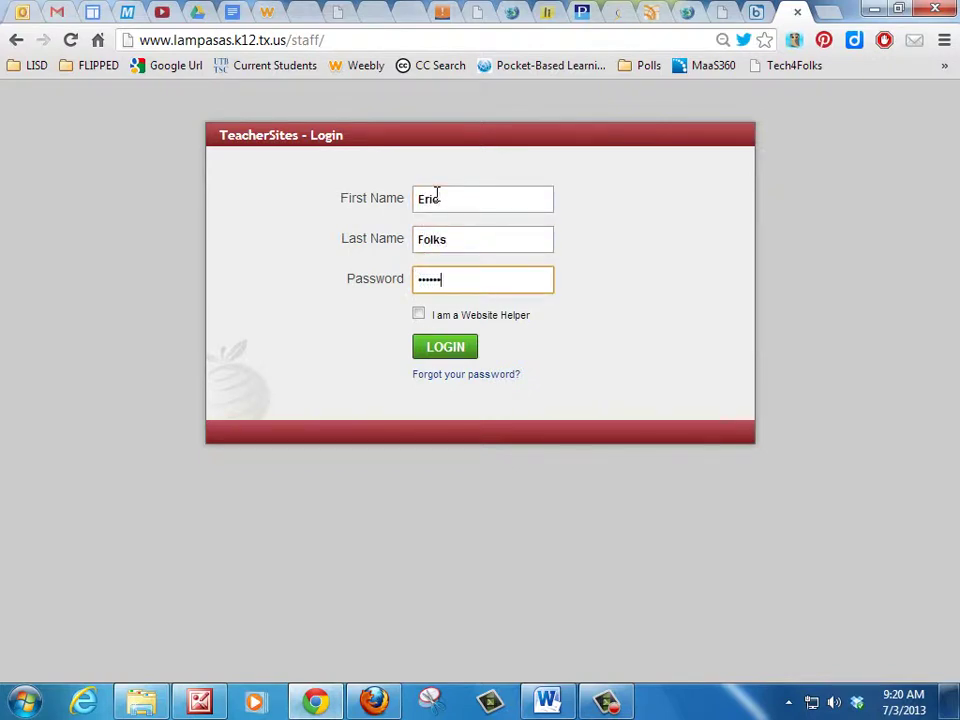
{"action": "key", "text": "Return"}
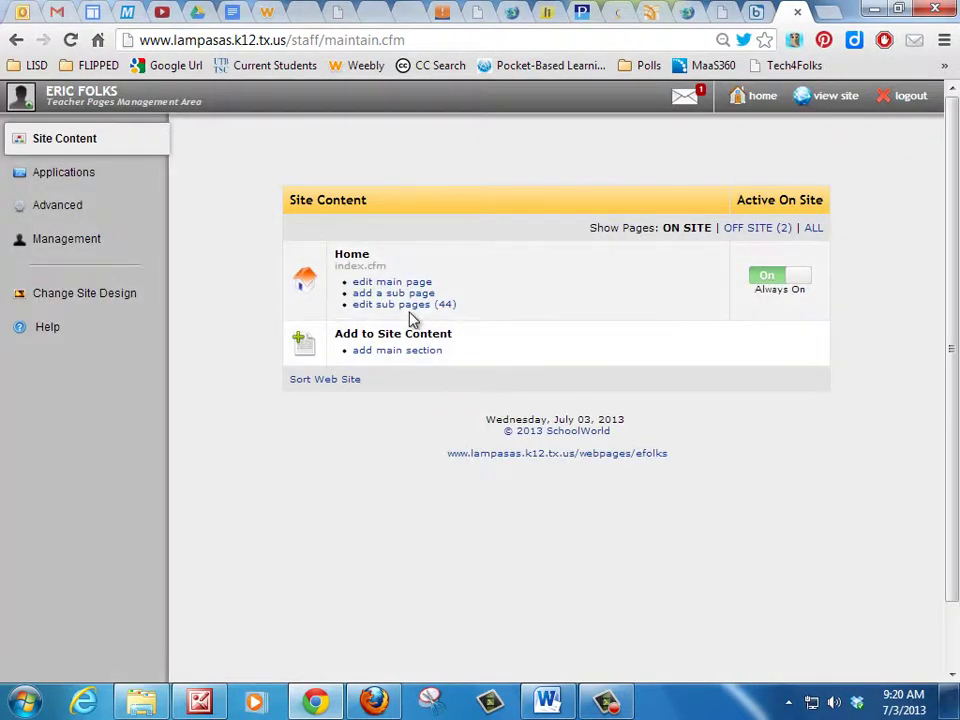
Add a new sub page titled 'TEST from G Doc'
{"action": "left_click", "coordinate": [404, 294]}
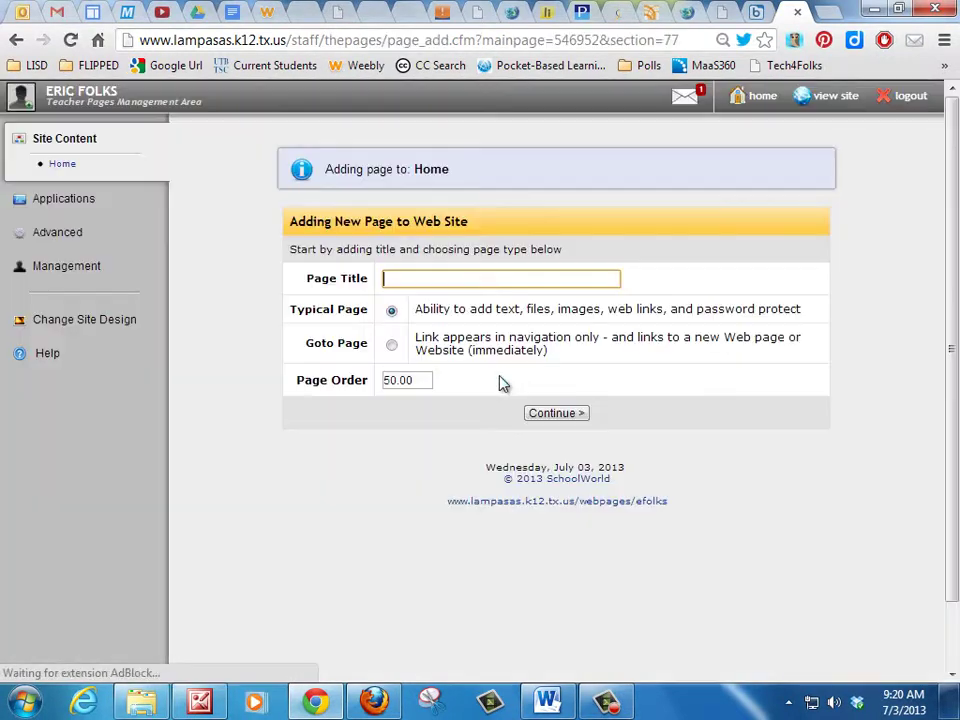
{"action": "type", "text": "TEST"}
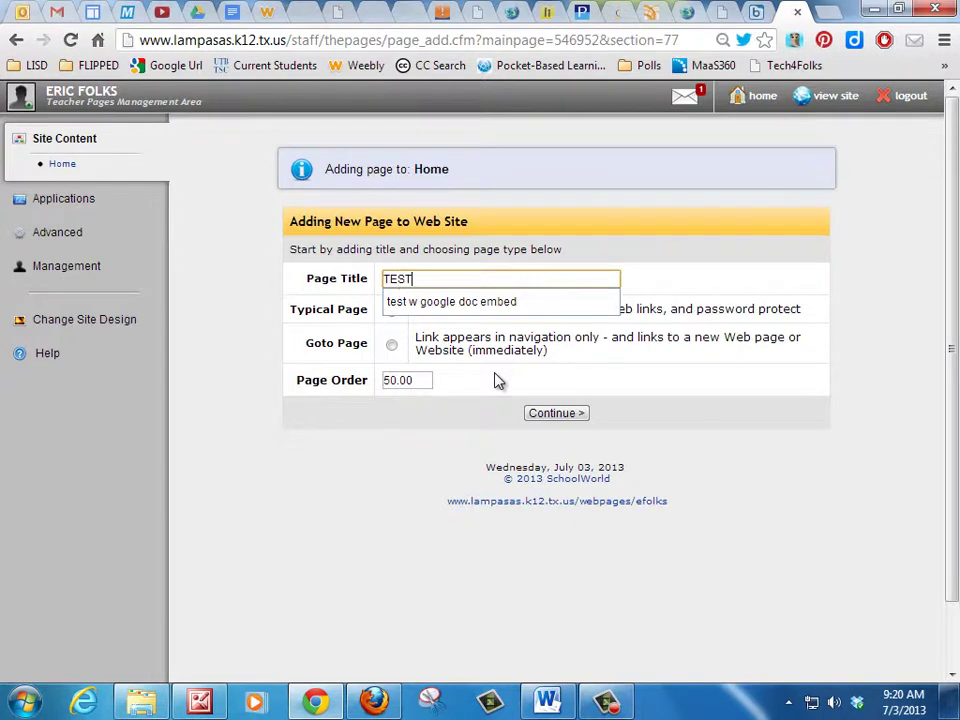
{"action": "type", "text": " from"}
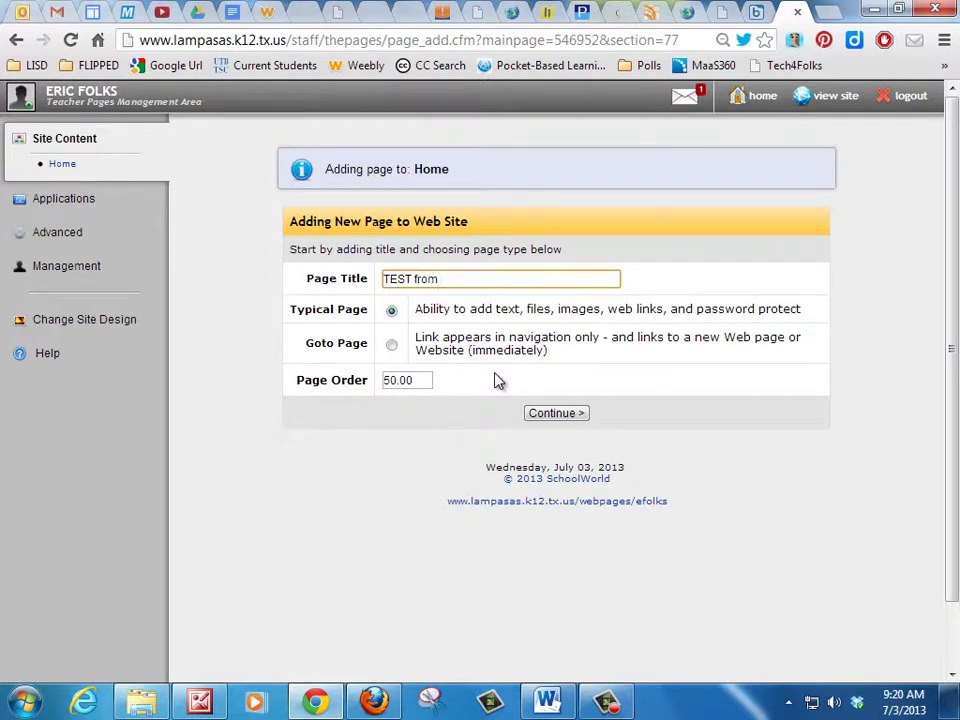
{"action": "type", "text": " G Doc"}
{"action": "left_click", "coordinate": [568, 415]}
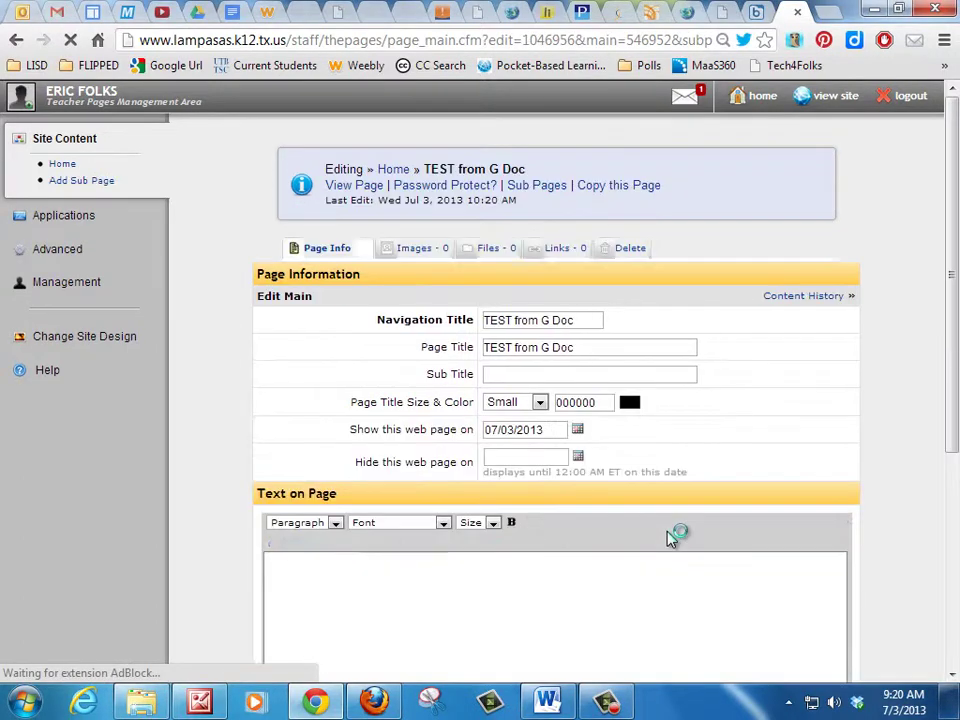
Write 'Here's a link to my Lesson Plan for 2013/2014' on the page and select 'Lesson Plan'
{"action": "left_click", "coordinate": [417, 581]}
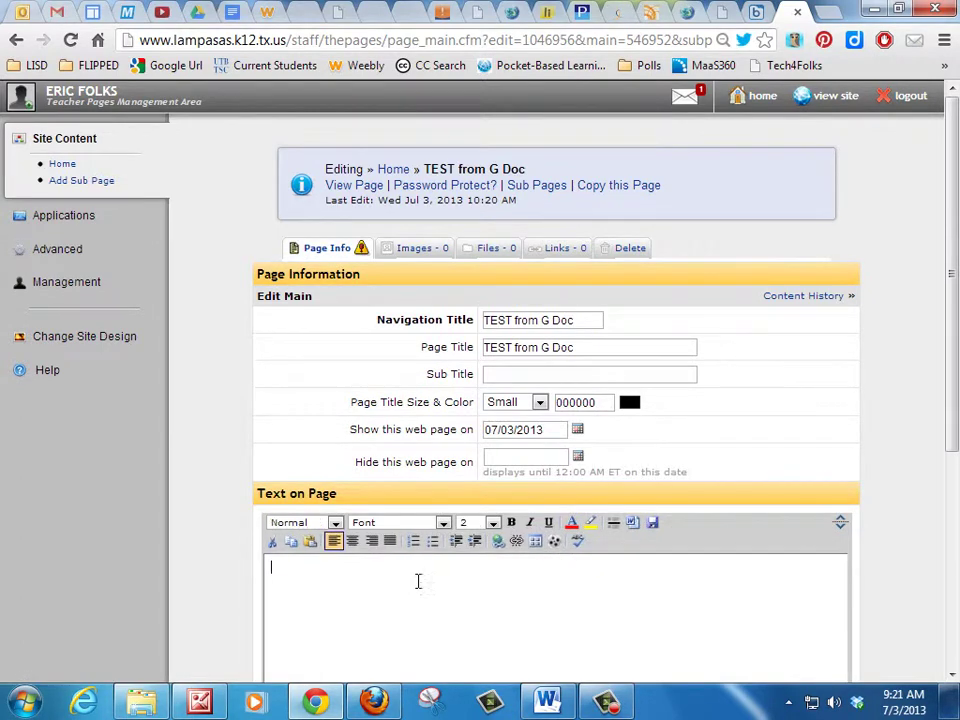
{"action": "scroll", "coordinate": [904, 546], "scroll_direction": "down", "scroll_amount": 3}
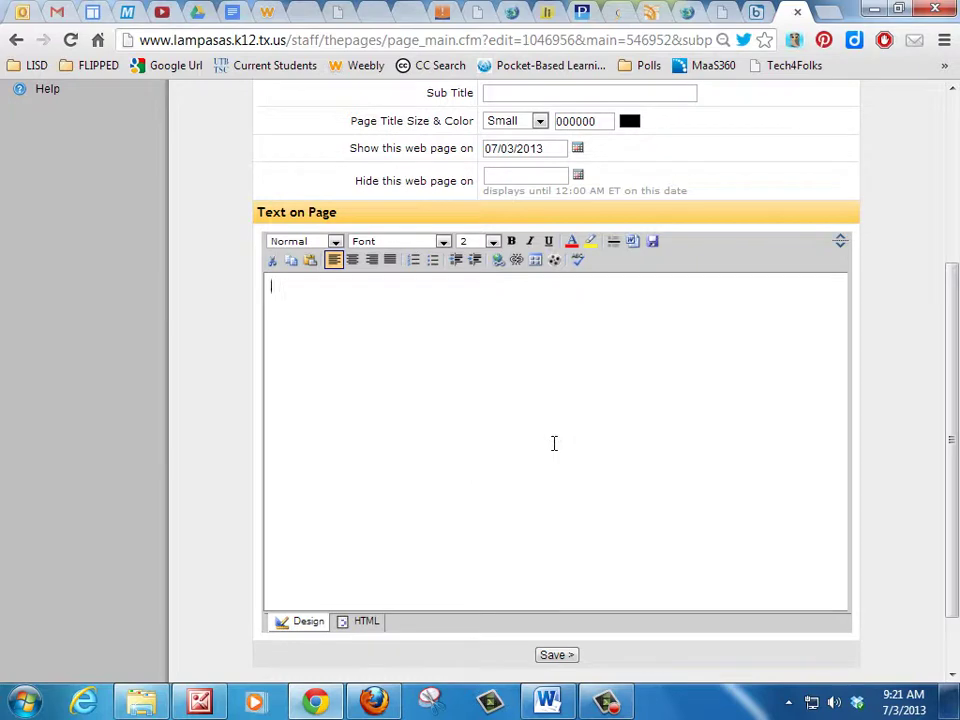
{"action": "type", "text": "Here's a "}
{"action": "type", "text": "link to "}
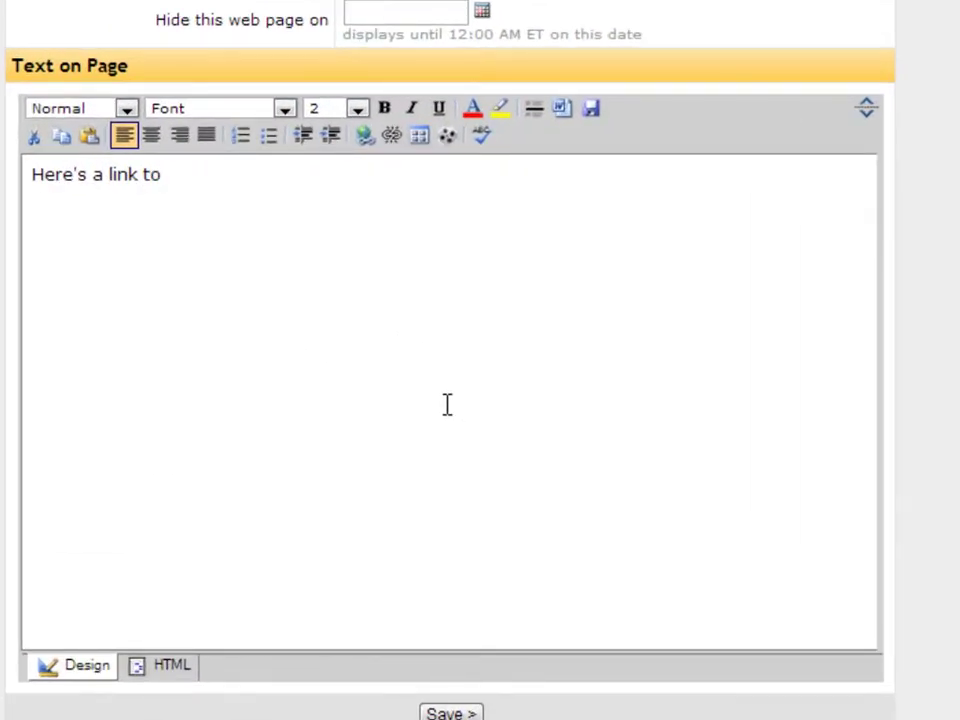
{"action": "type", "text": "my Lesson"}
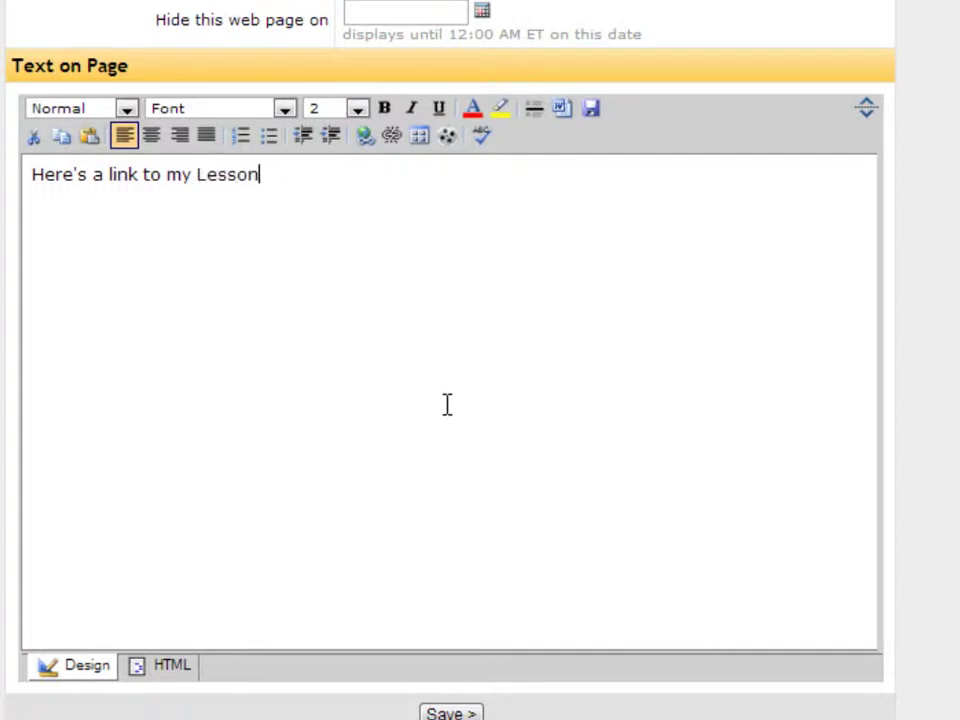
{"action": "type", "text": " Plan fo"}
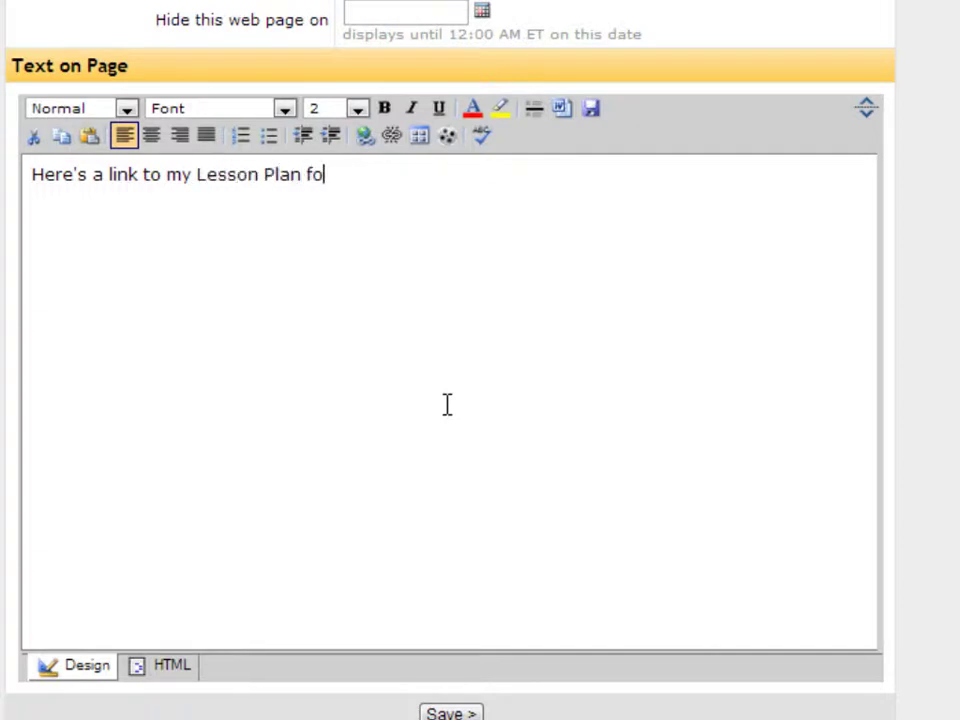
{"action": "type", "text": "r 2013/2014."}
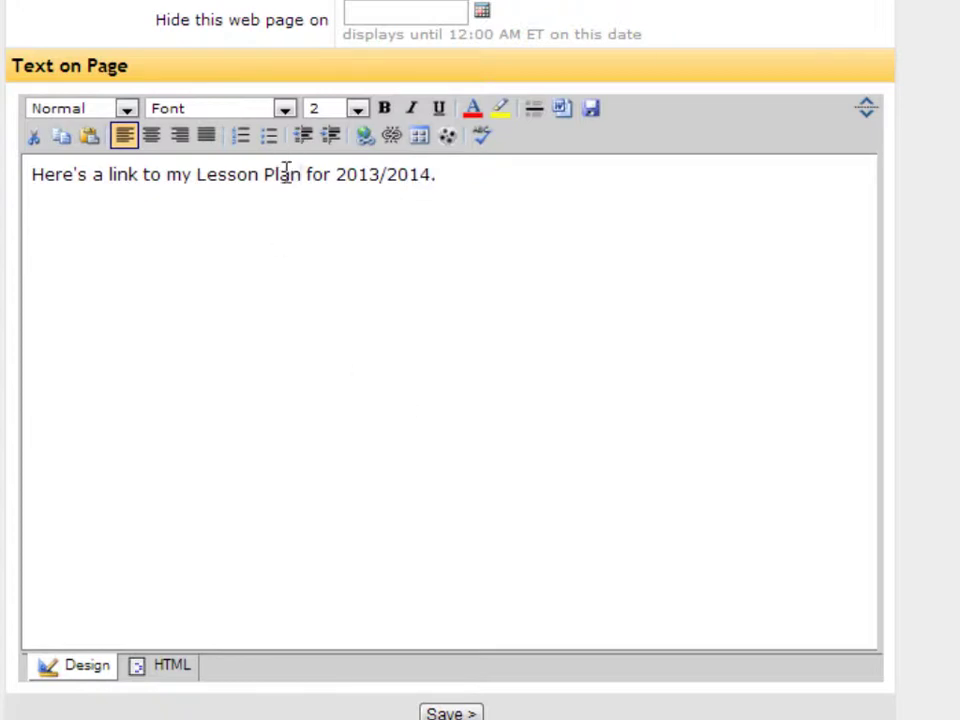
{"action": "left_click_drag", "start_coordinate": [300, 174], "coordinate": [204, 180]}
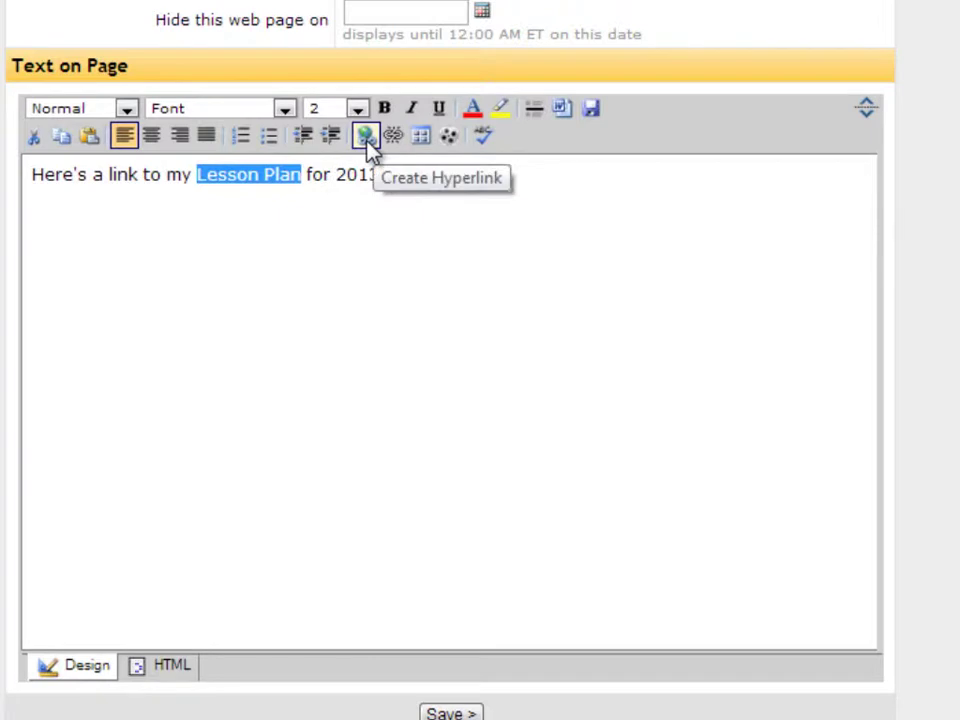
Link 'Lesson Plan' to the pasted published Docs URL, opening in a new window, and save the page
{"action": "left_click", "coordinate": [366, 138]}
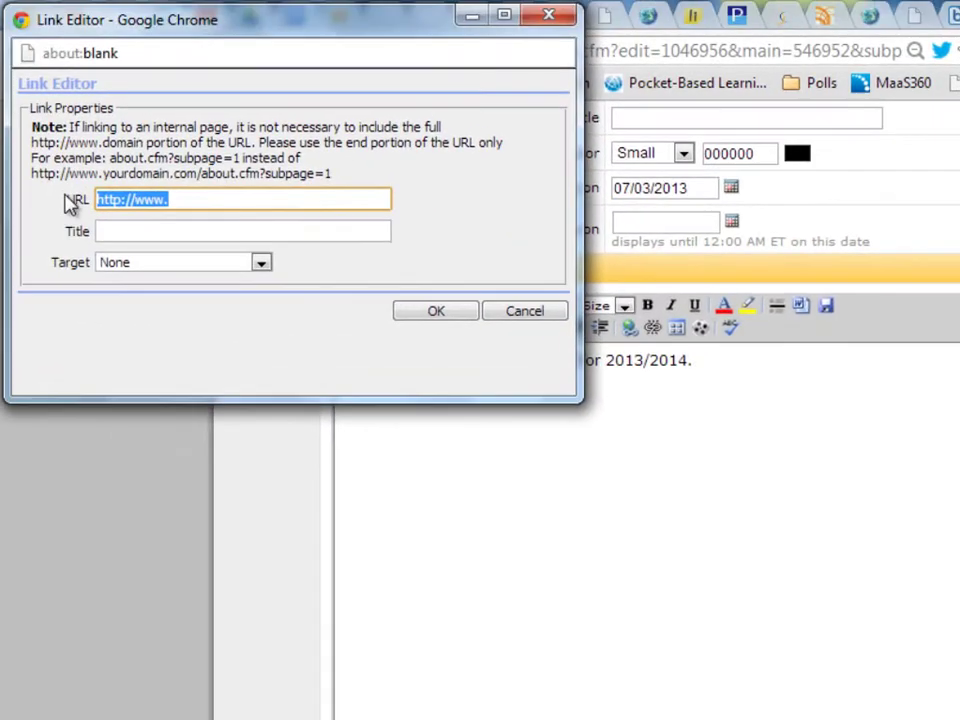
{"action": "key", "text": "BackSpace"}
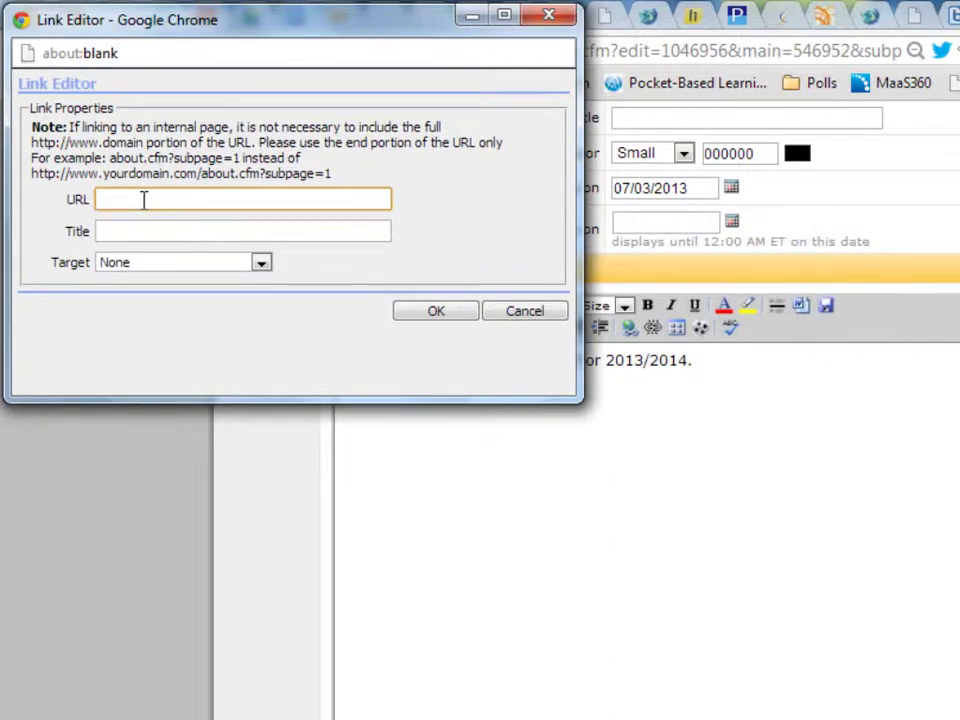
{"action": "right_click", "coordinate": [143, 200]}
{"action": "left_click", "coordinate": [216, 388]}
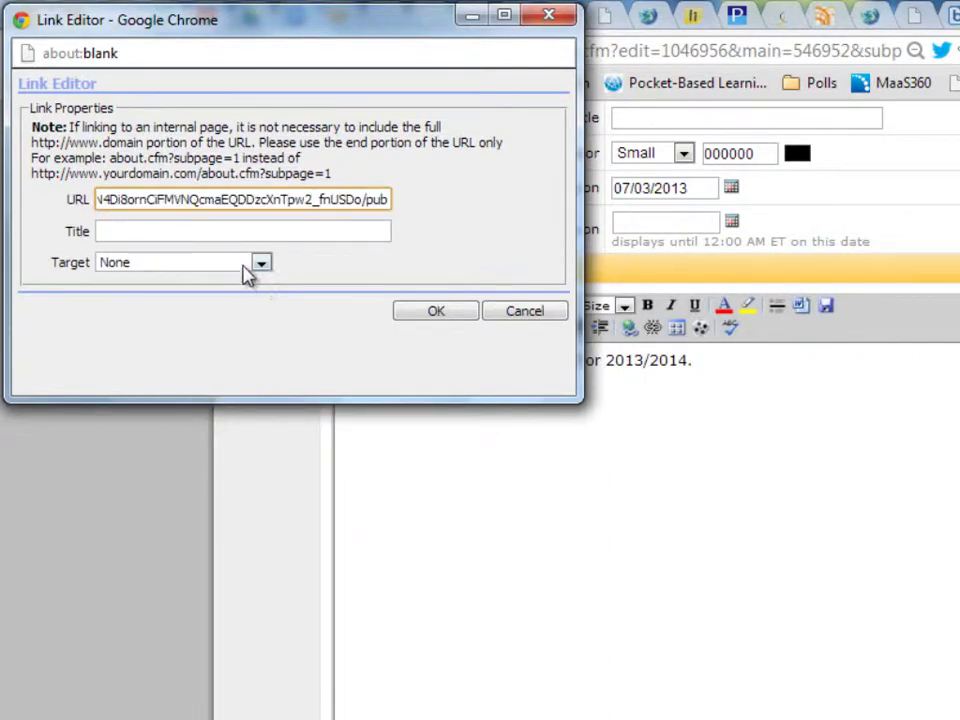
{"action": "left_click", "coordinate": [252, 266]}
{"action": "left_click", "coordinate": [224, 326]}
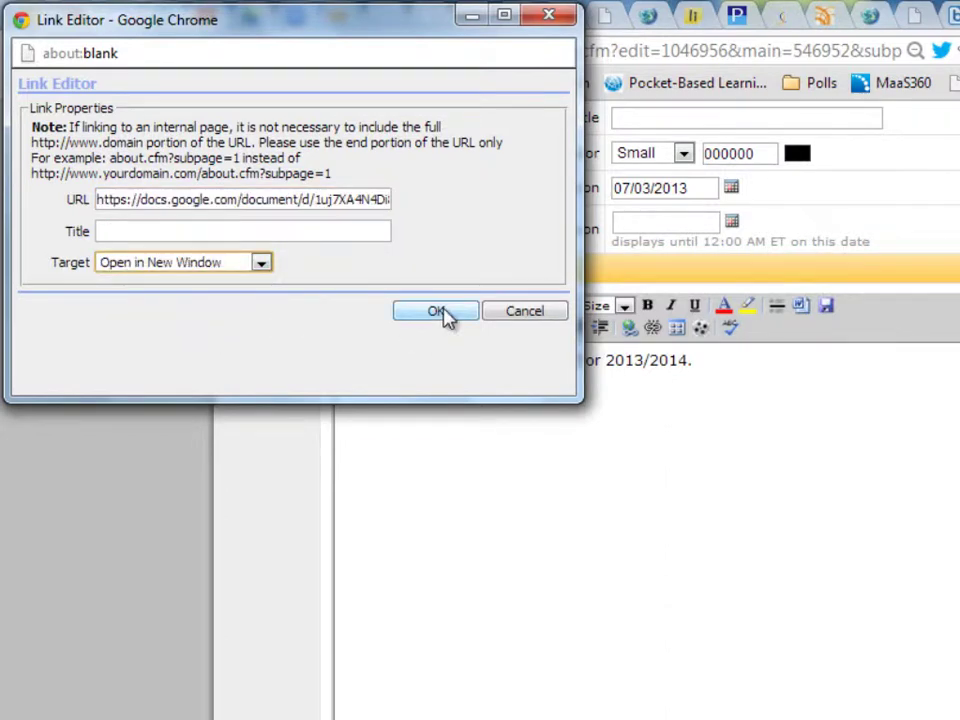
{"action": "left_click", "coordinate": [439, 311]}
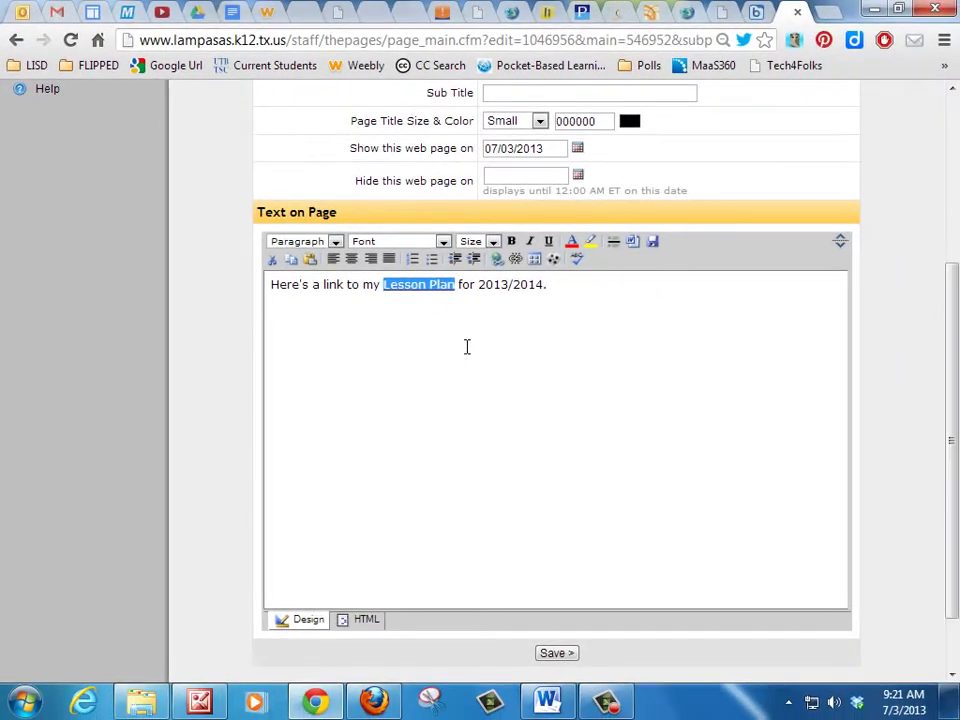
{"action": "left_click", "coordinate": [589, 447]}
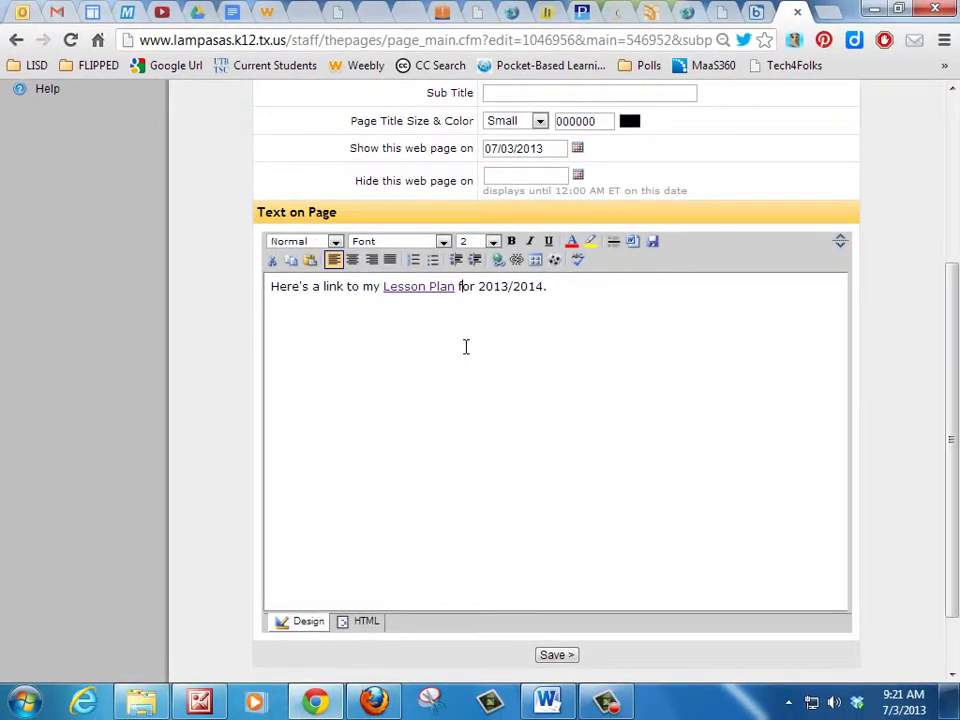
{"action": "left_click", "coordinate": [557, 657]}
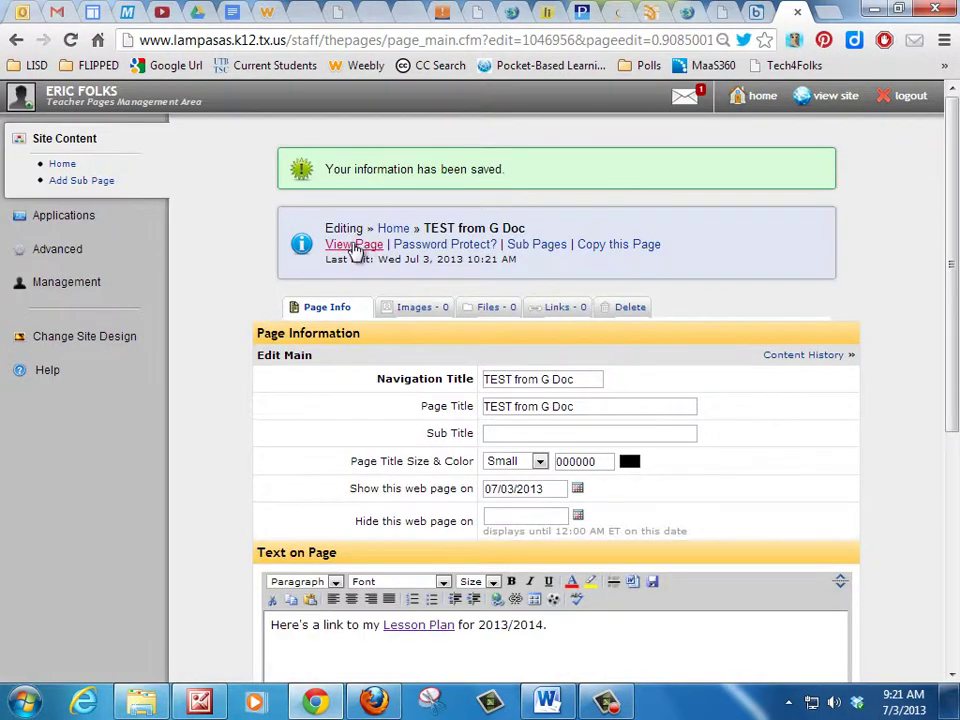
View the live TEST from G Doc page and follow its Lesson Plan link to the published planner twice
{"action": "left_click", "coordinate": [354, 245]}
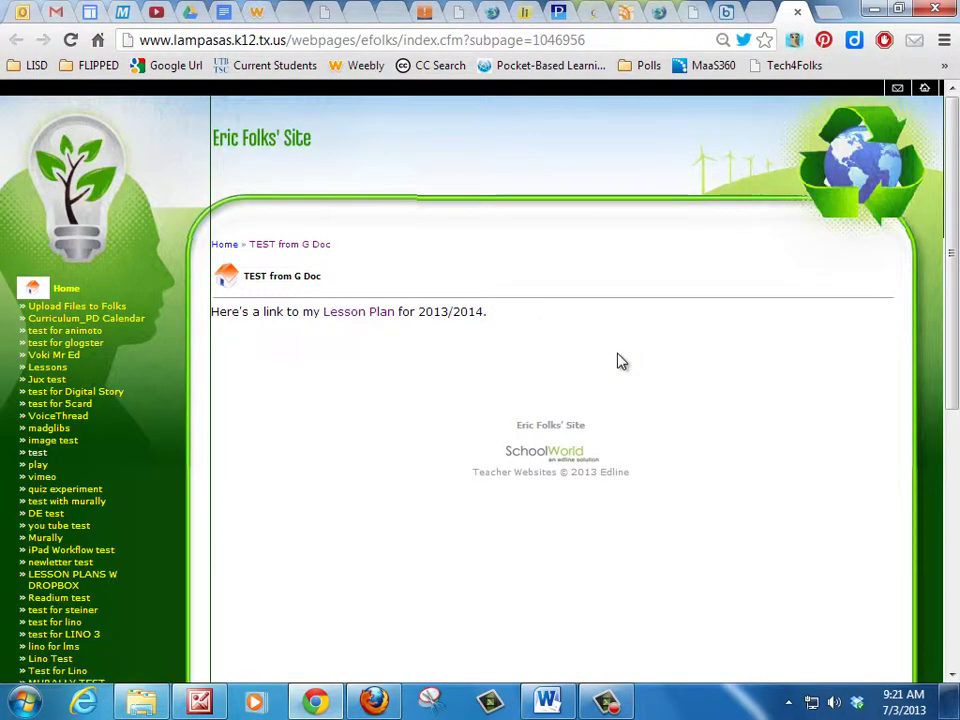
{"action": "left_click", "coordinate": [358, 312]}
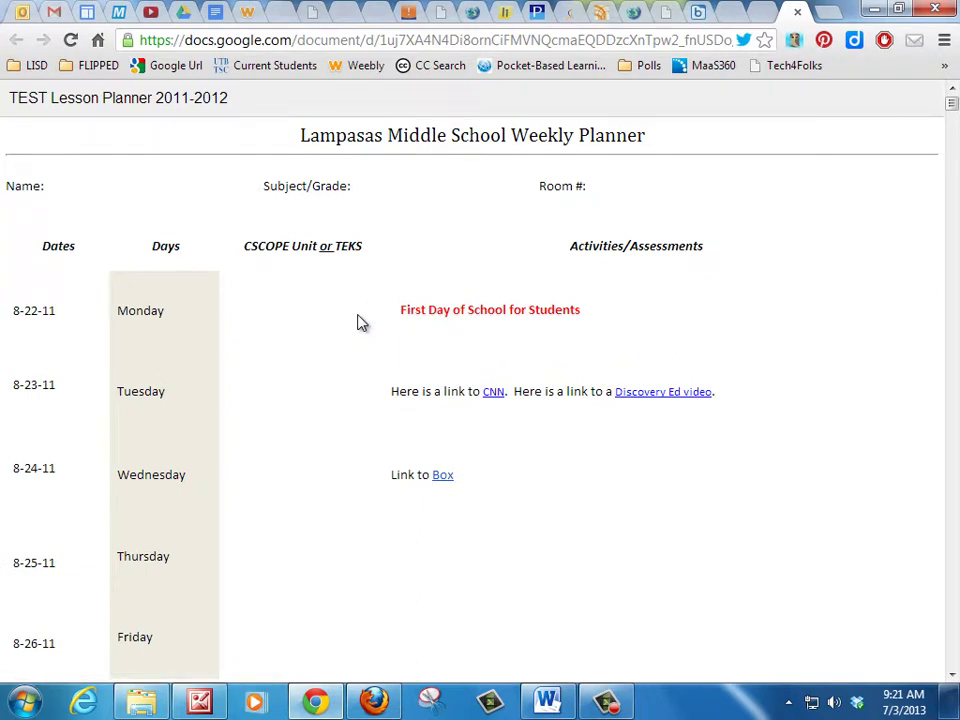
{"action": "scroll", "coordinate": [530, 430], "scroll_direction": "down", "scroll_amount": 1}
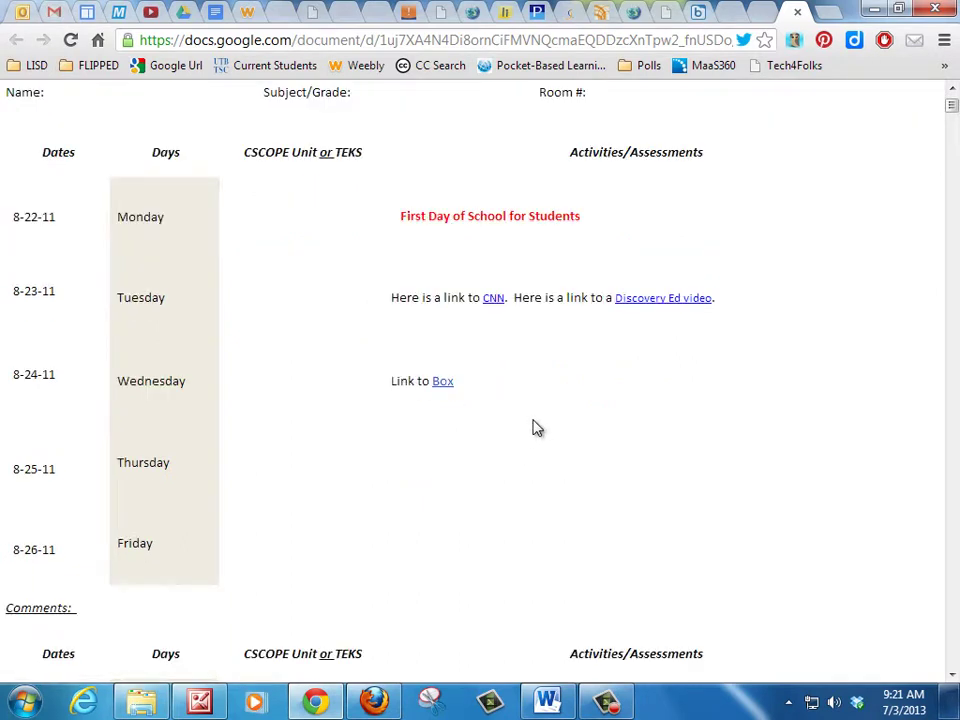
{"action": "scroll", "coordinate": [536, 428], "scroll_direction": "up", "scroll_amount": 1}
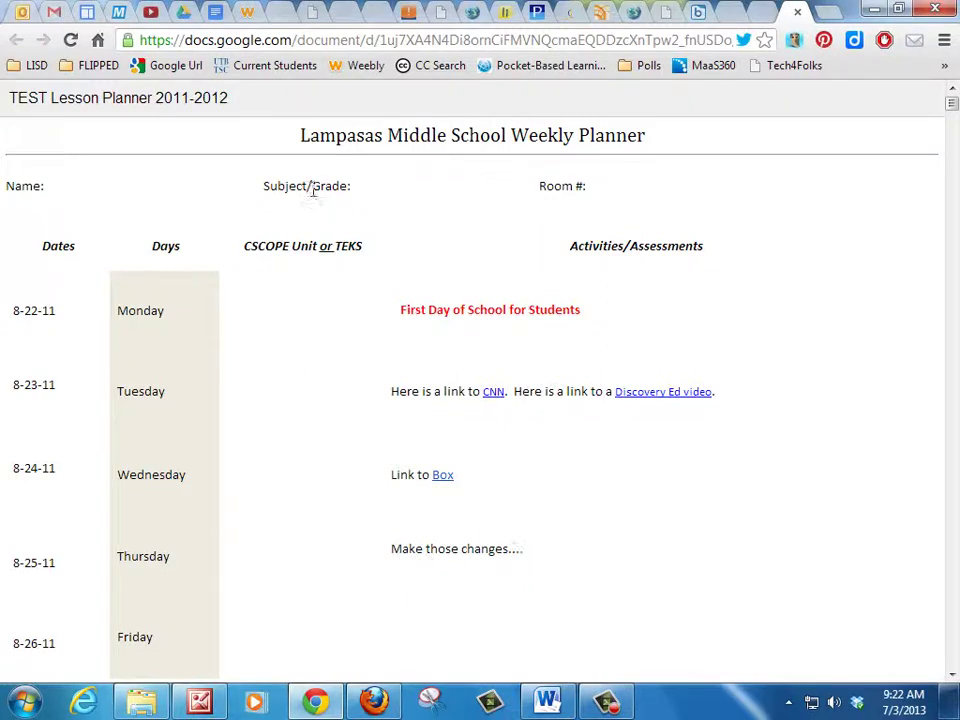
{"action": "left_click", "coordinate": [766, 15]}
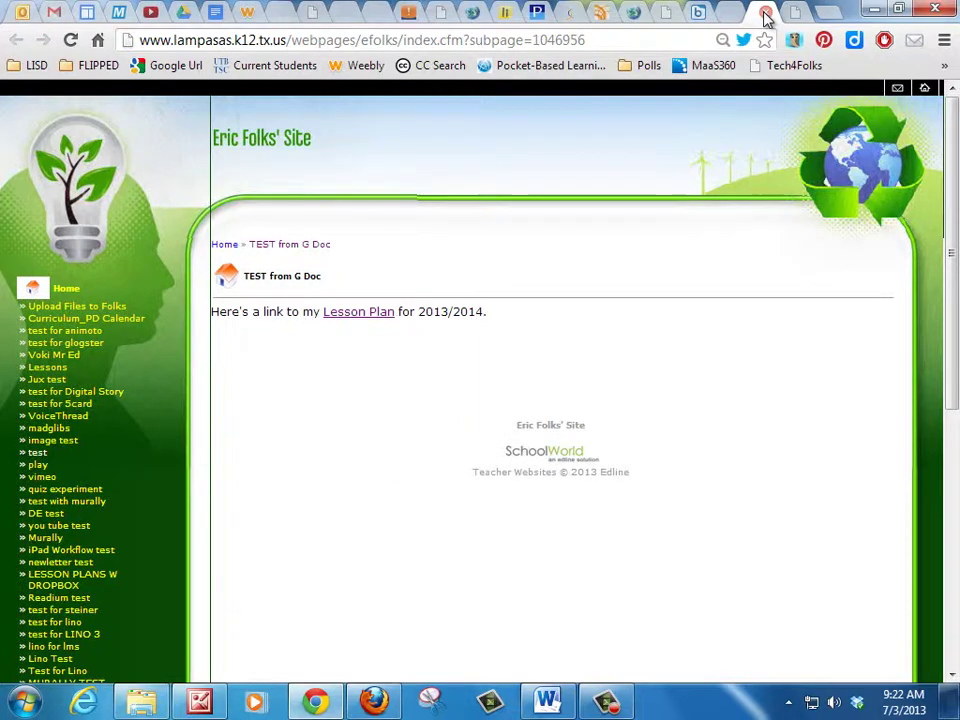
{"action": "left_click", "coordinate": [377, 318]}
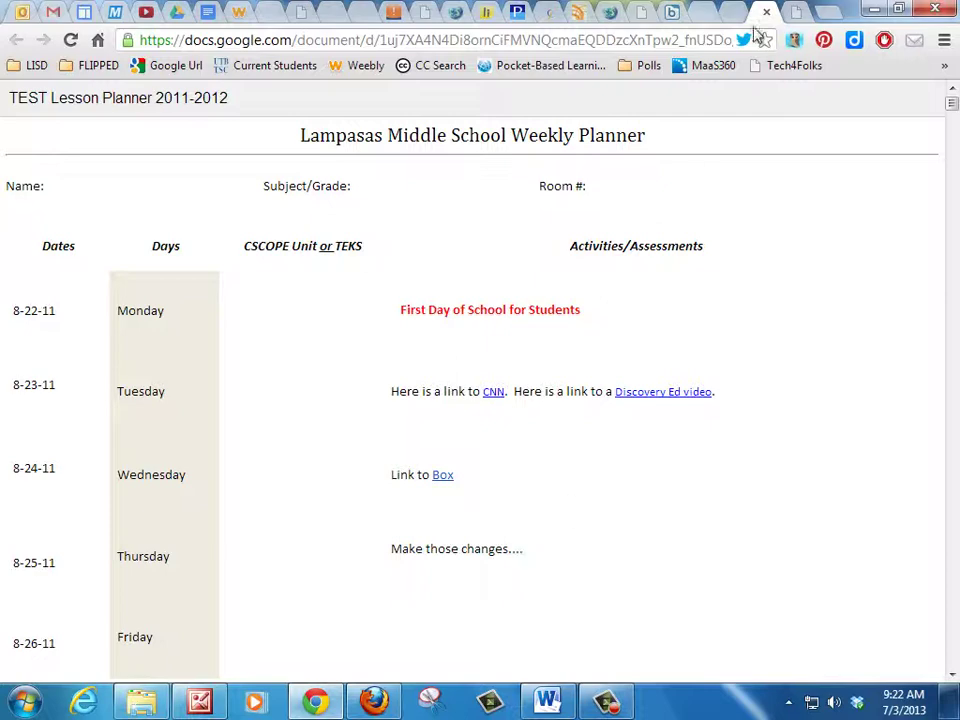
{"action": "left_click", "coordinate": [728, 16]}
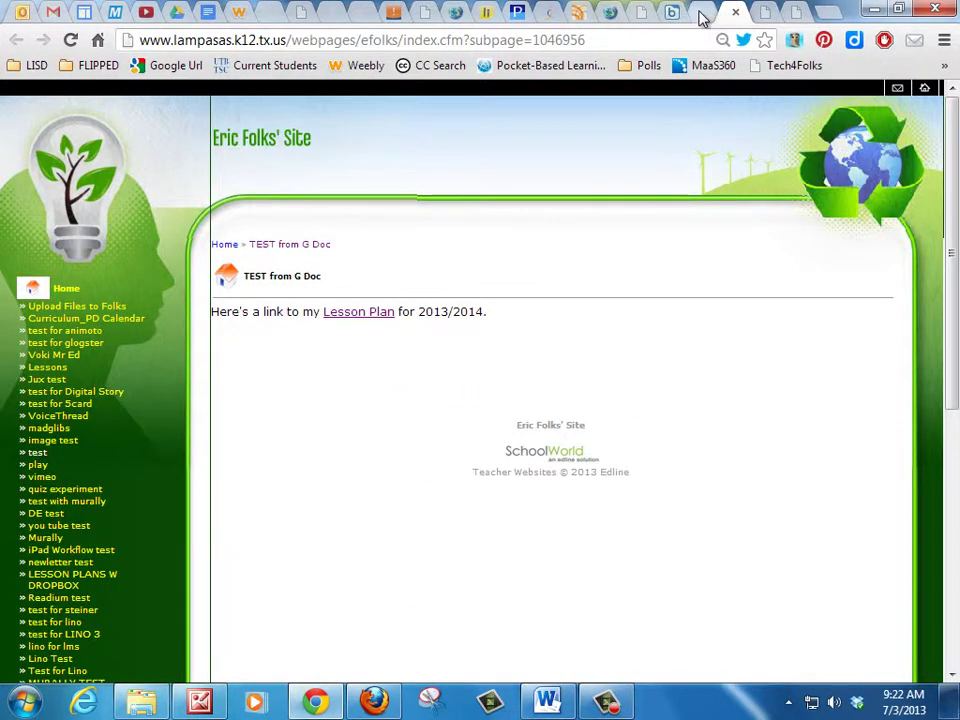
Scroll through the editable lesson planner in Google Docs, then return to the published Weekly Planner
{"action": "left_click", "coordinate": [702, 15]}
{"action": "scroll", "coordinate": [737, 497], "scroll_direction": "down", "scroll_amount": 3}
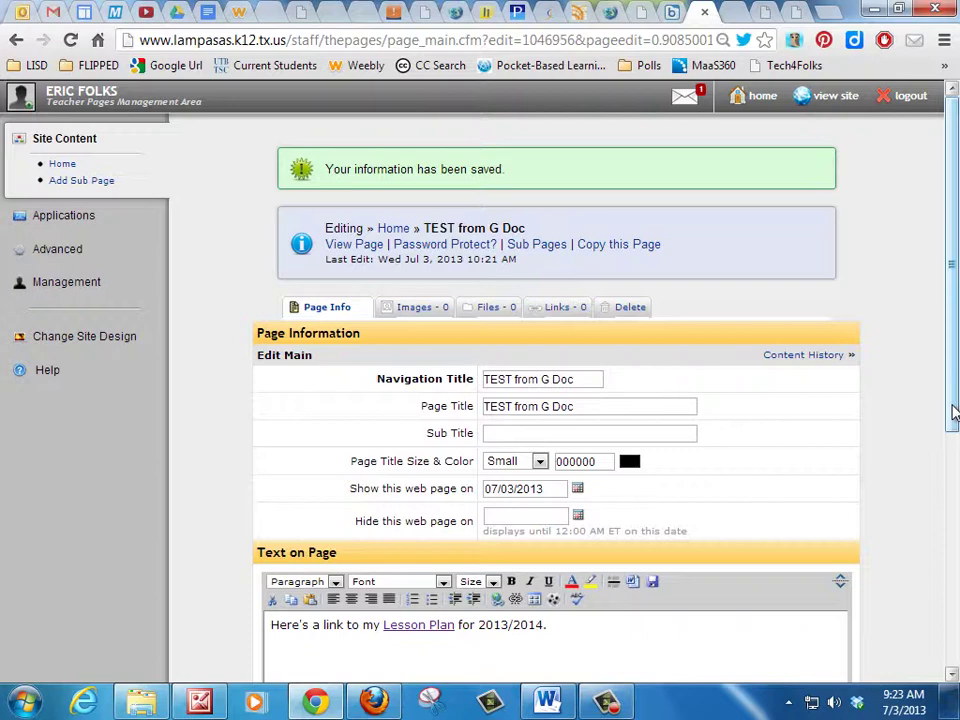
{"action": "left_click", "coordinate": [185, 11]}
{"action": "scroll", "coordinate": [538, 304], "scroll_direction": "up", "scroll_amount": 1}
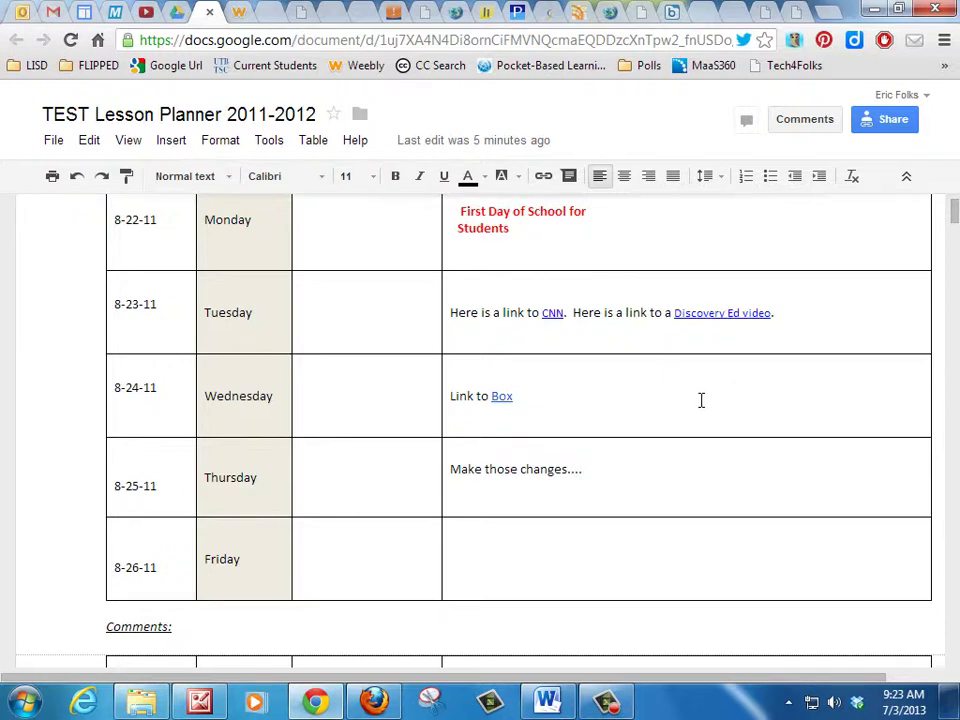
{"action": "scroll", "coordinate": [700, 398], "scroll_direction": "up", "scroll_amount": 1}
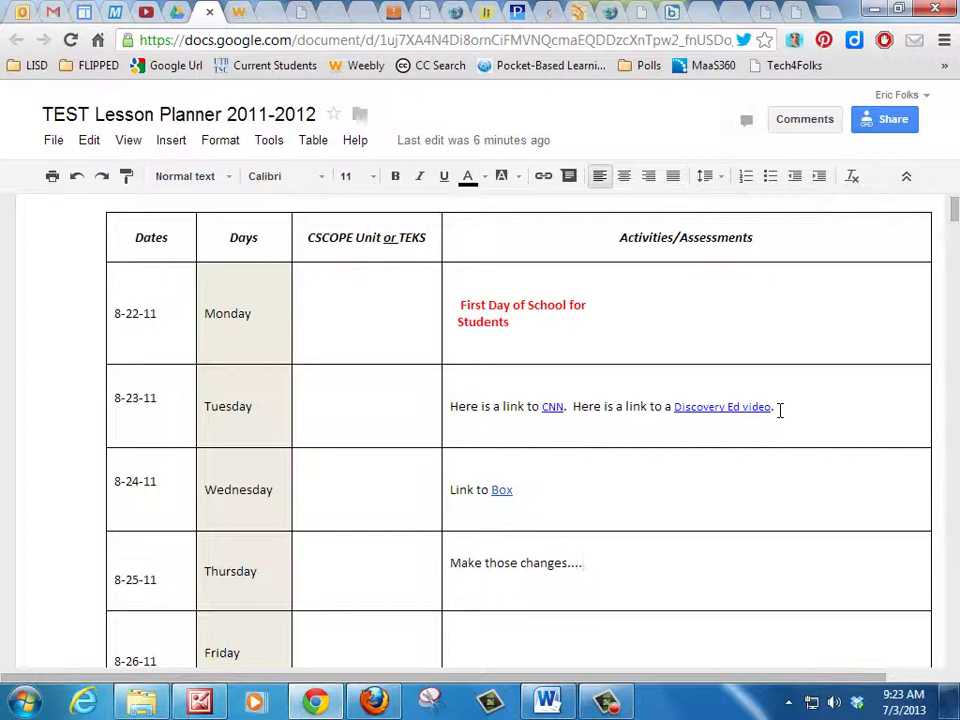
{"action": "left_click", "coordinate": [766, 13]}
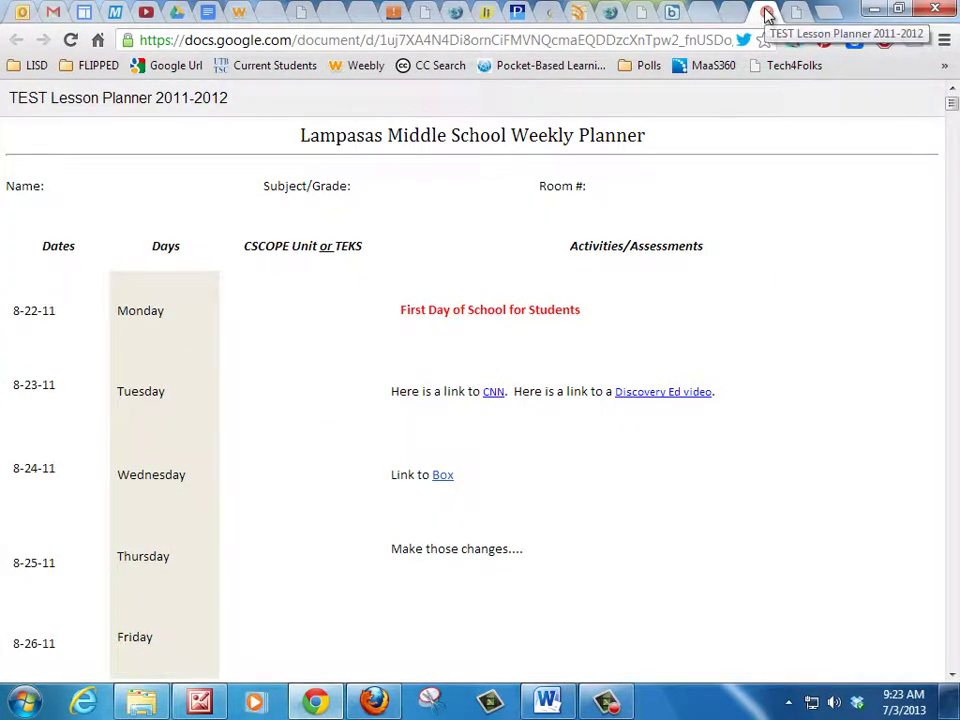